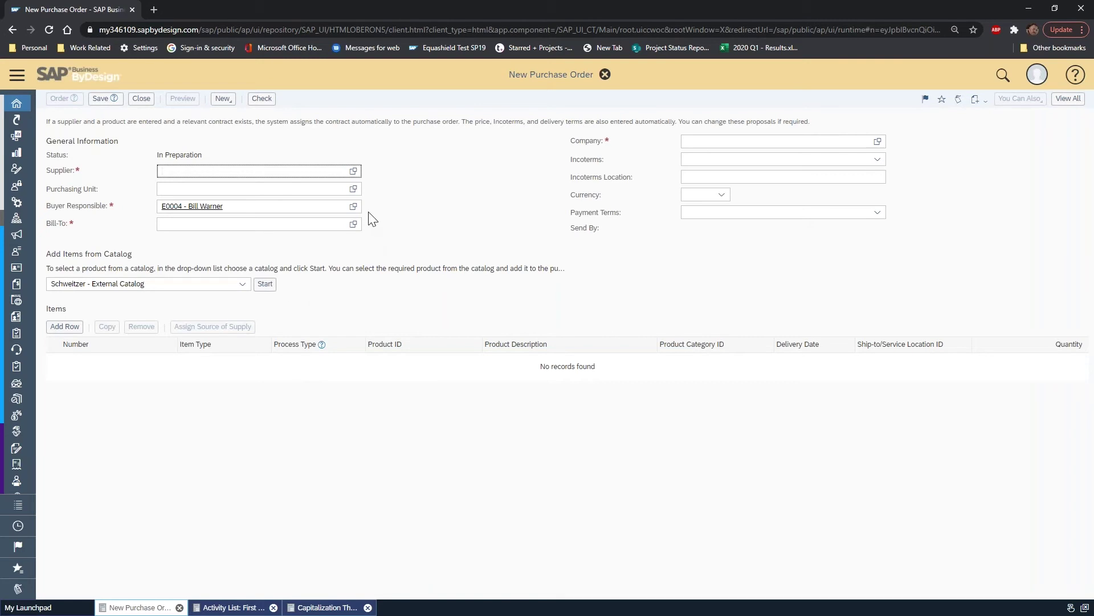
Step: Set the purchase order's supplier to Electrical Parts International and its company to 1000 - Almika Inc
left_click(355, 174)
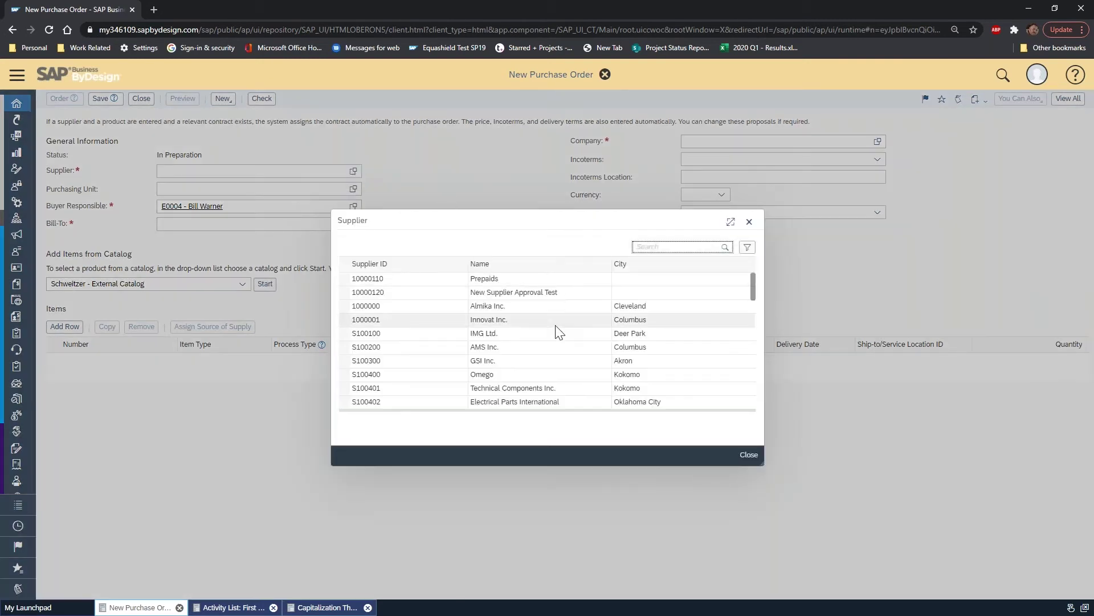
left_click(441, 402)
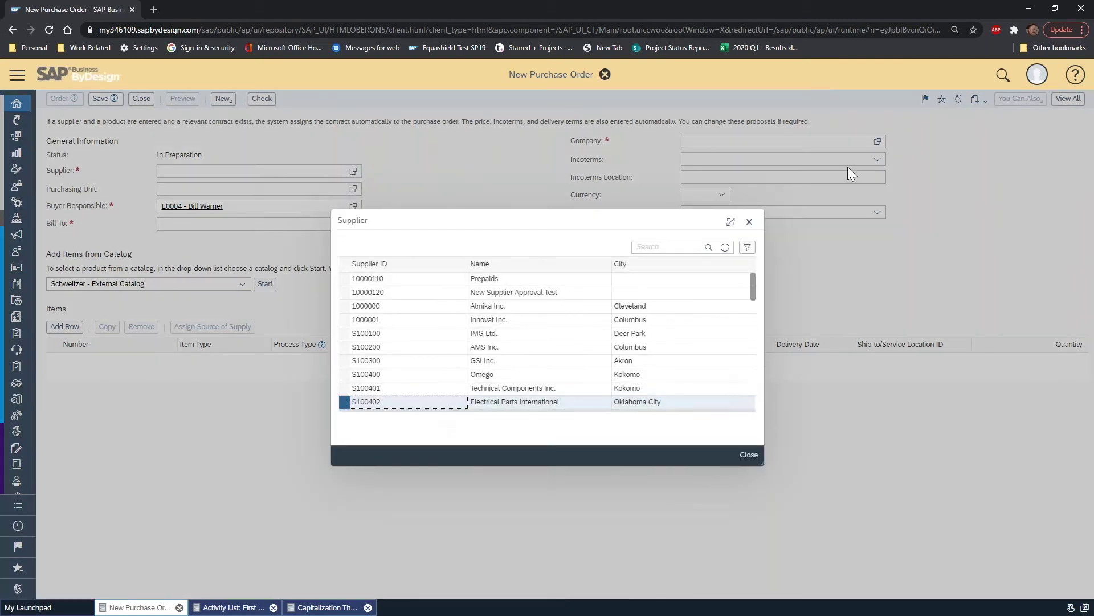
left_click(745, 141)
type("1000")
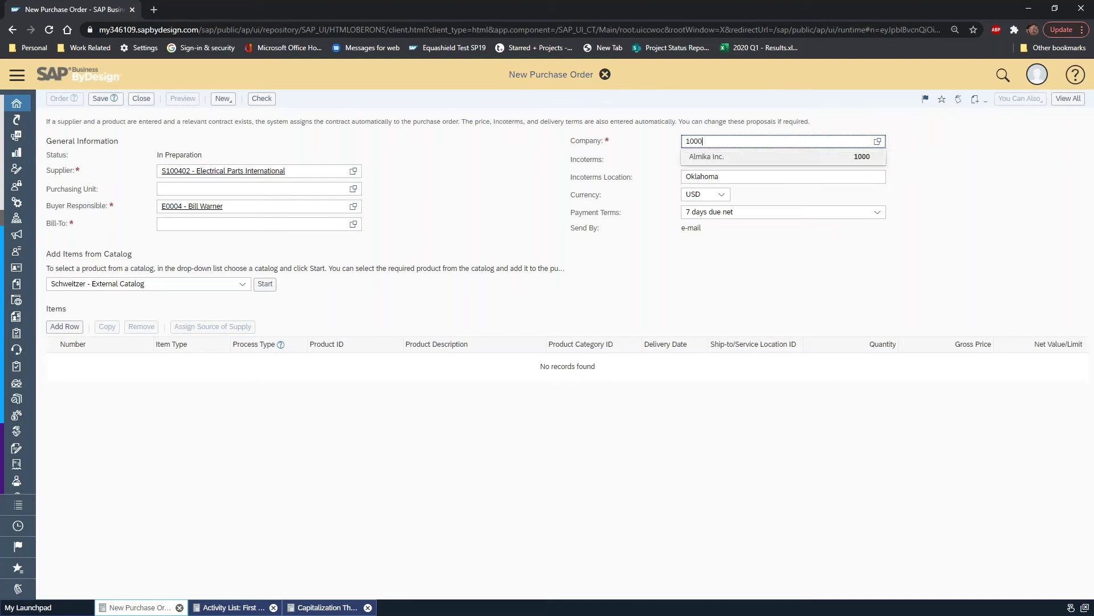
left_click(741, 156)
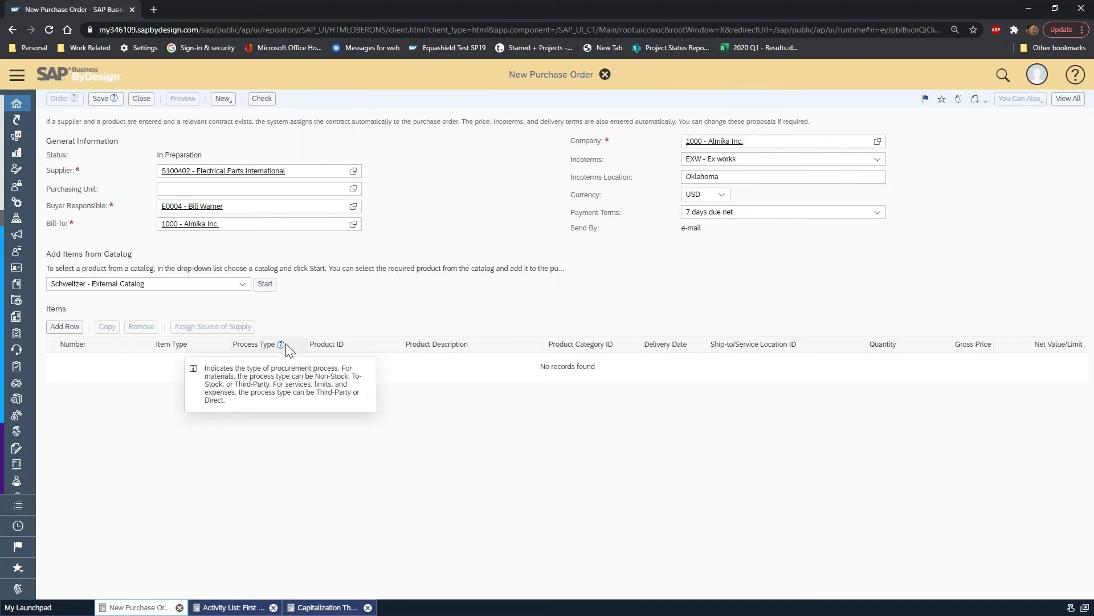
Step: Add an item row to the purchase order with the product description "Server For SAP"
left_click(66, 327)
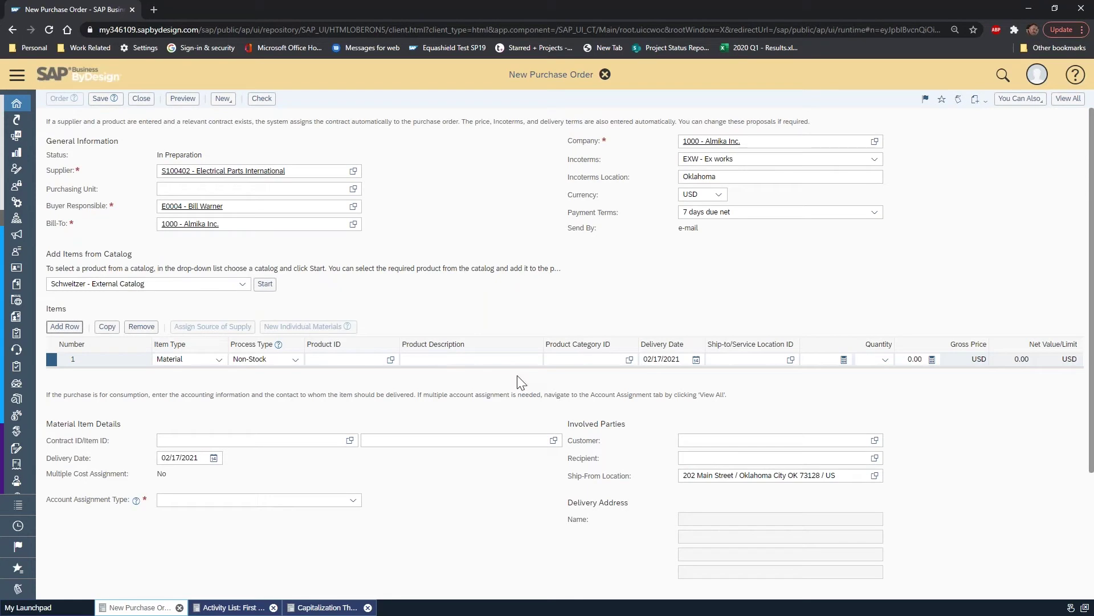
left_click(444, 357)
type("Manual")
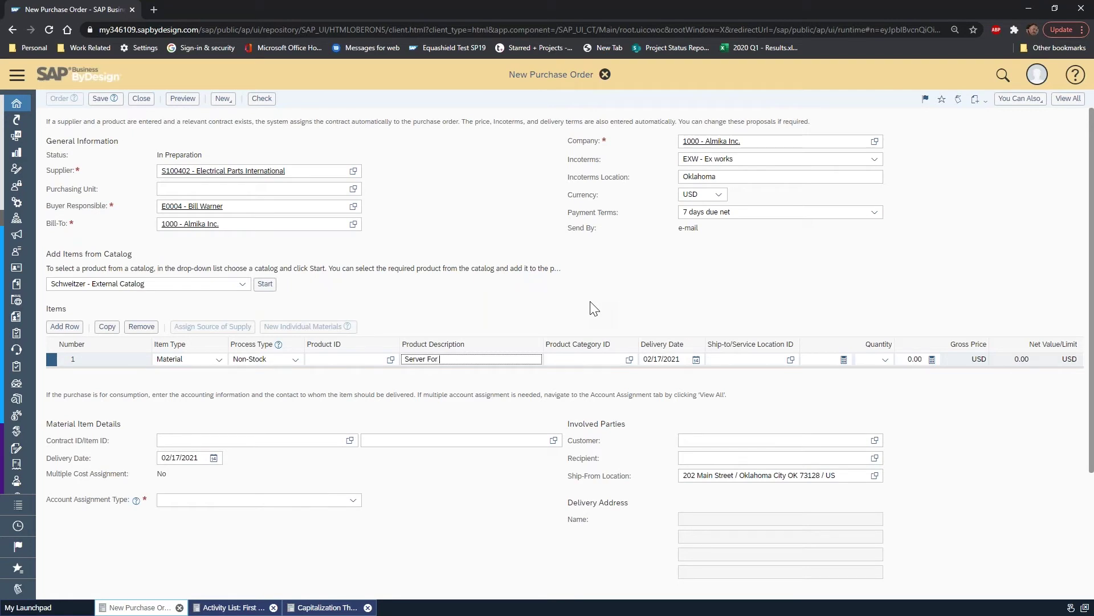
type("P")
key("Tab")
key("Tab")
Step: Set the server item's ship-to location to P1100, Almika Heating Cleveland, and its quantity to 1 ea at a price of 14500 USD
left_click(791, 359)
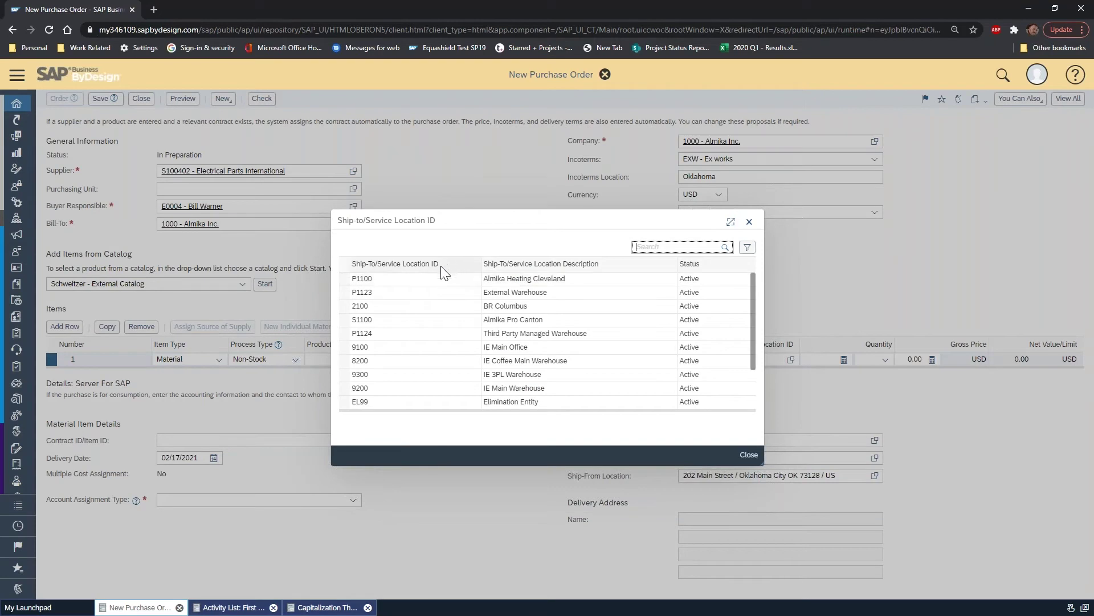
left_click(435, 279)
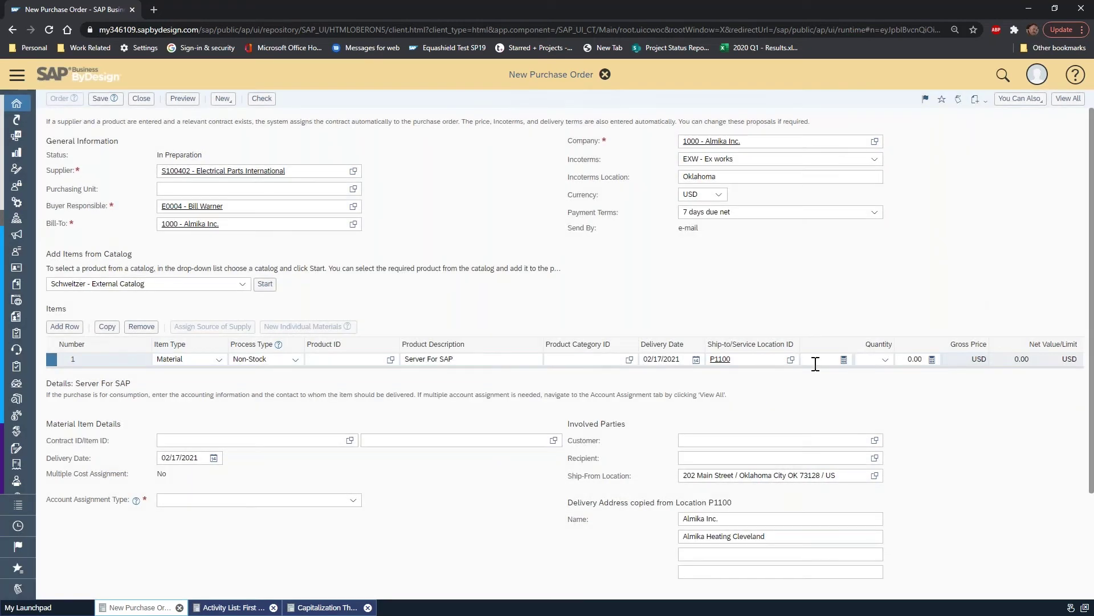
left_click(816, 362)
key("Tab")
type("ea")
key("Tab")
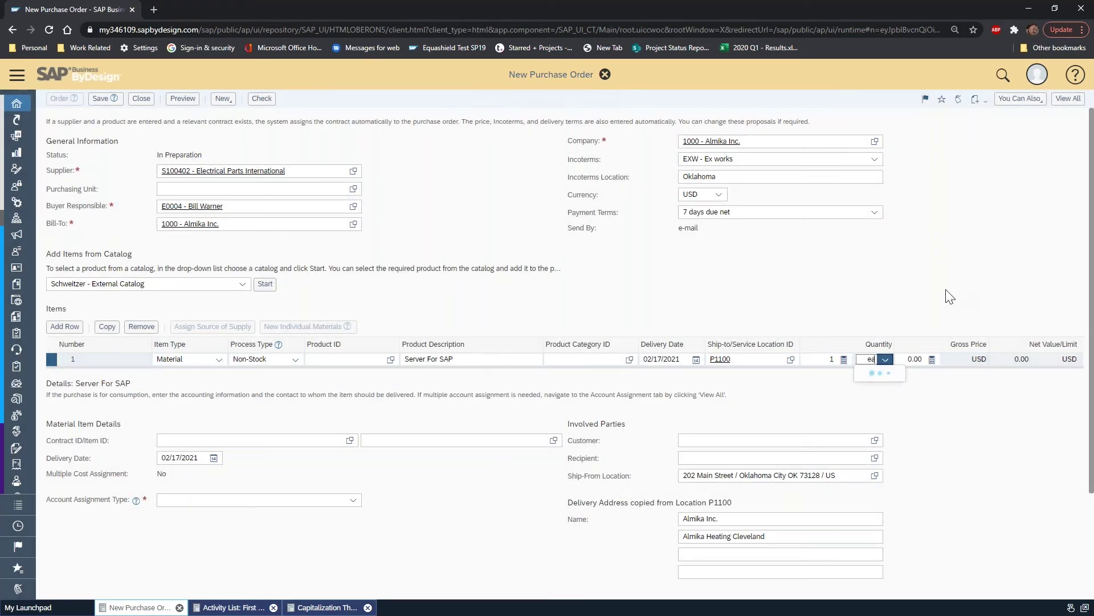
key("Tab")
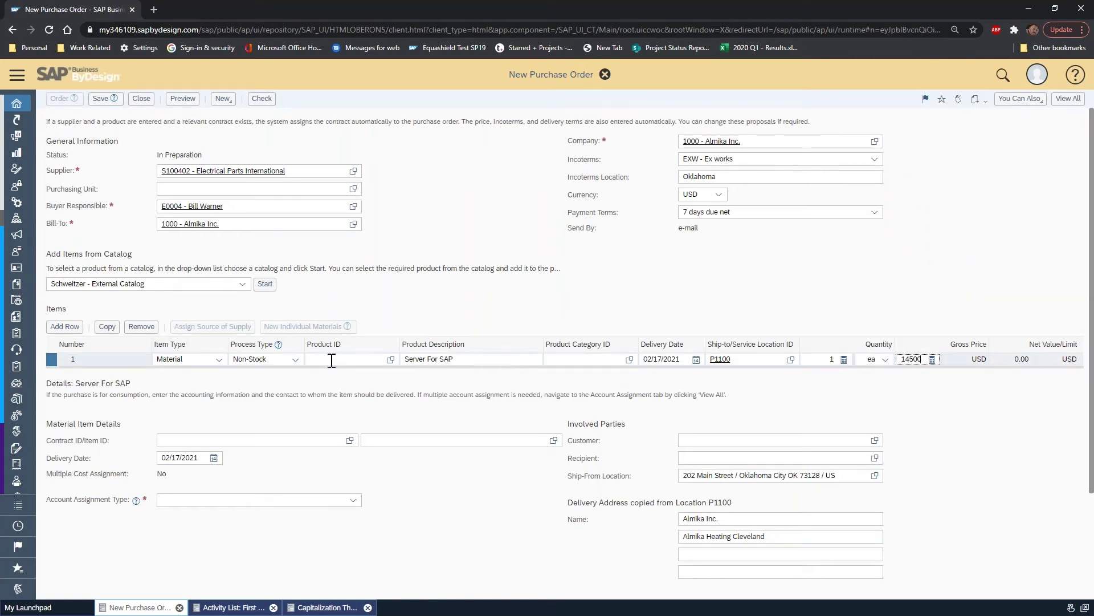
Step: Give the server item product category 110 Office Expense and account assignment type ACC - General Ledger Account only
left_click(581, 361)
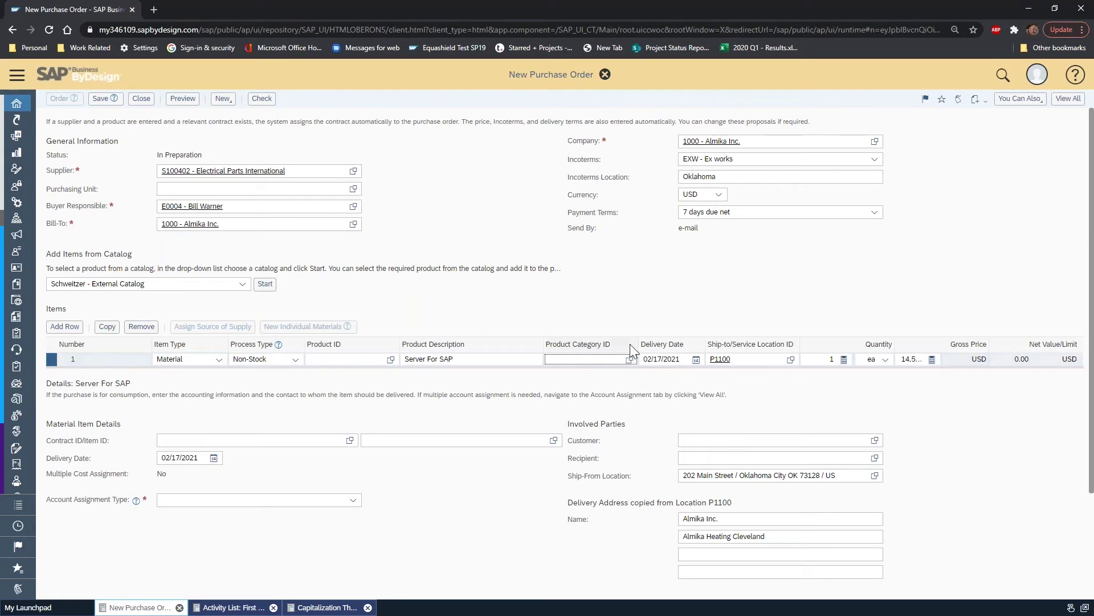
left_click(630, 360)
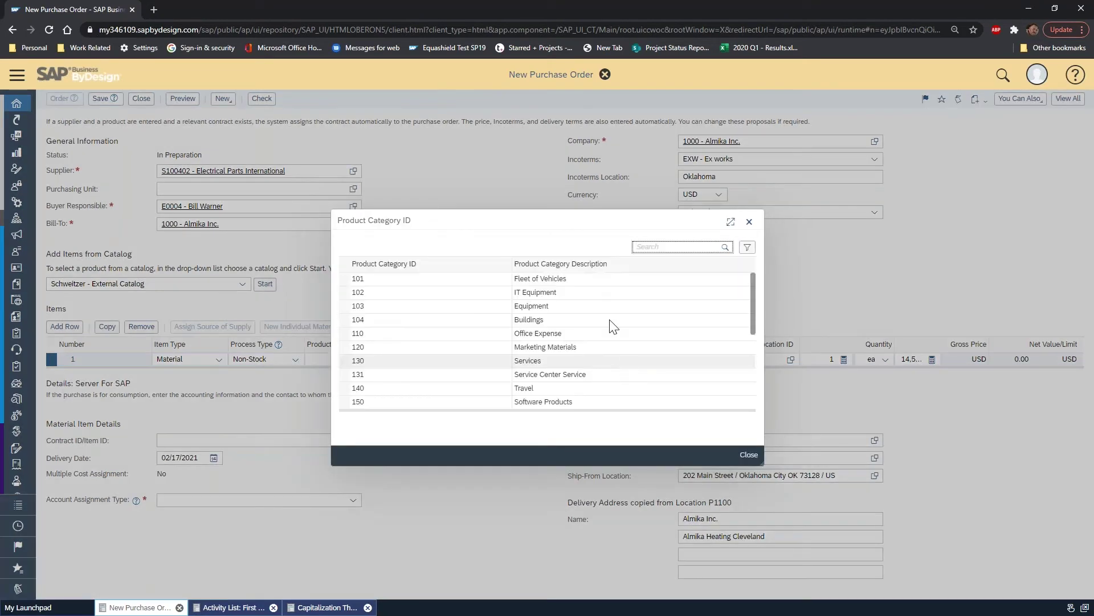
left_click(587, 333)
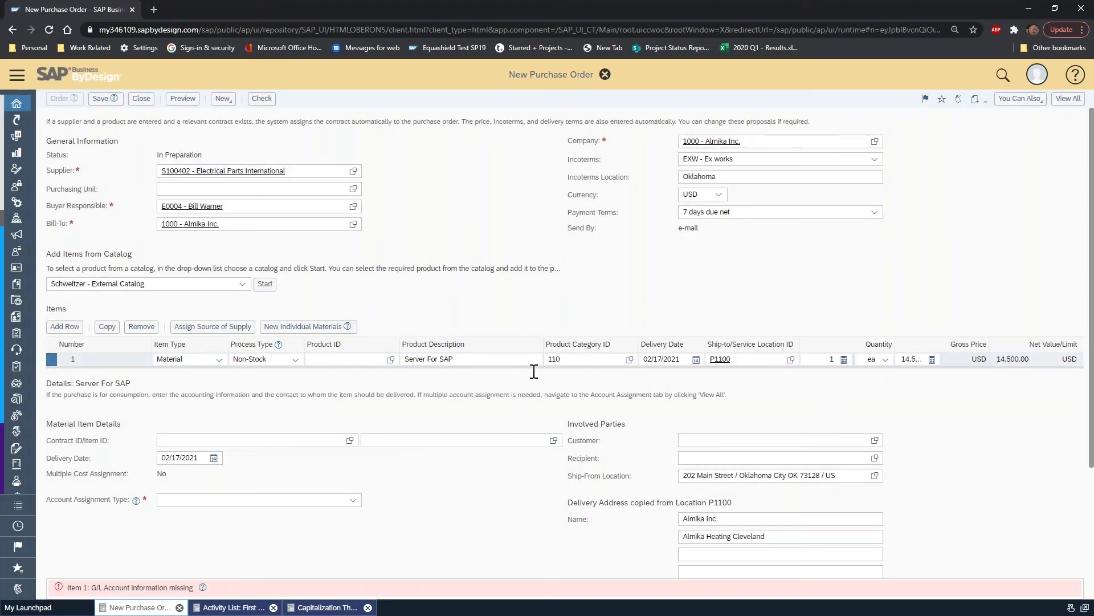
left_click(354, 502)
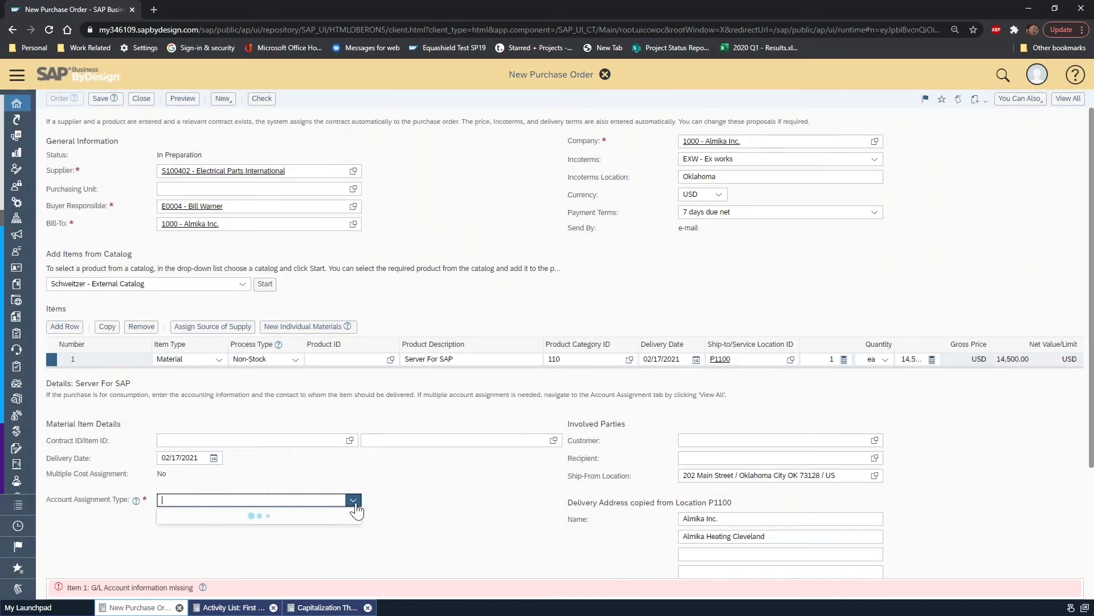
left_click(250, 372)
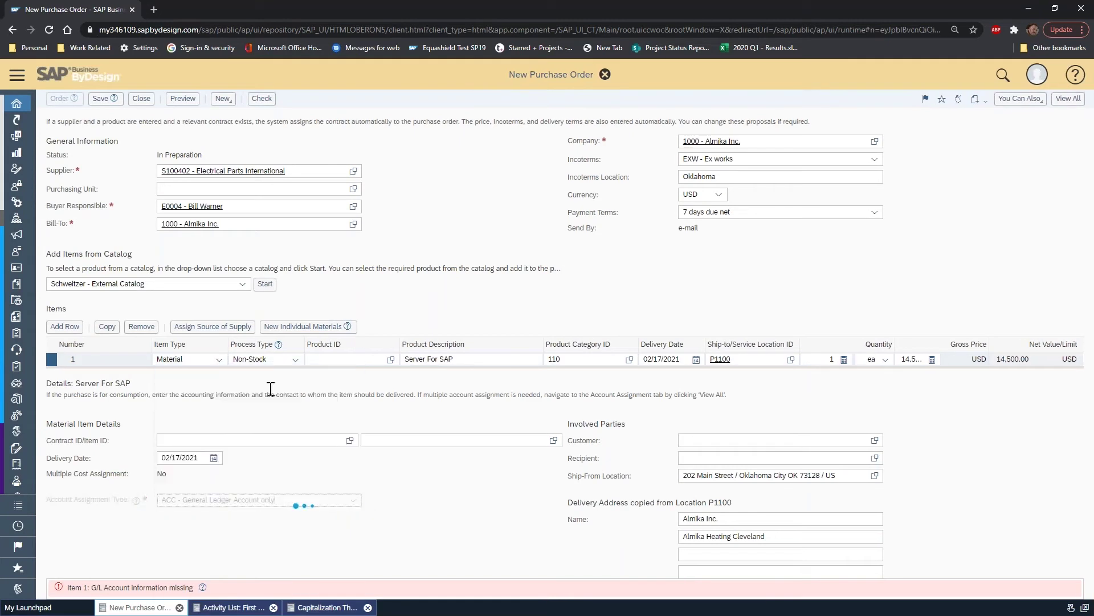
Step: Change the server item's type to Expense and set its G/L account to Fixed Asset Clearing
left_click(218, 360)
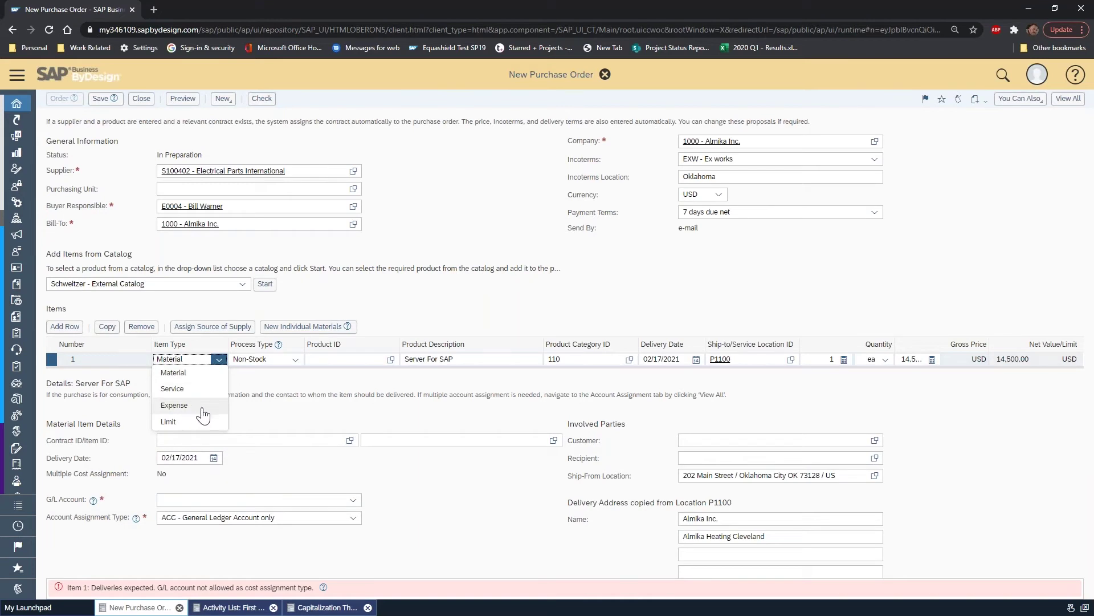
left_click(174, 405)
left_click(353, 519)
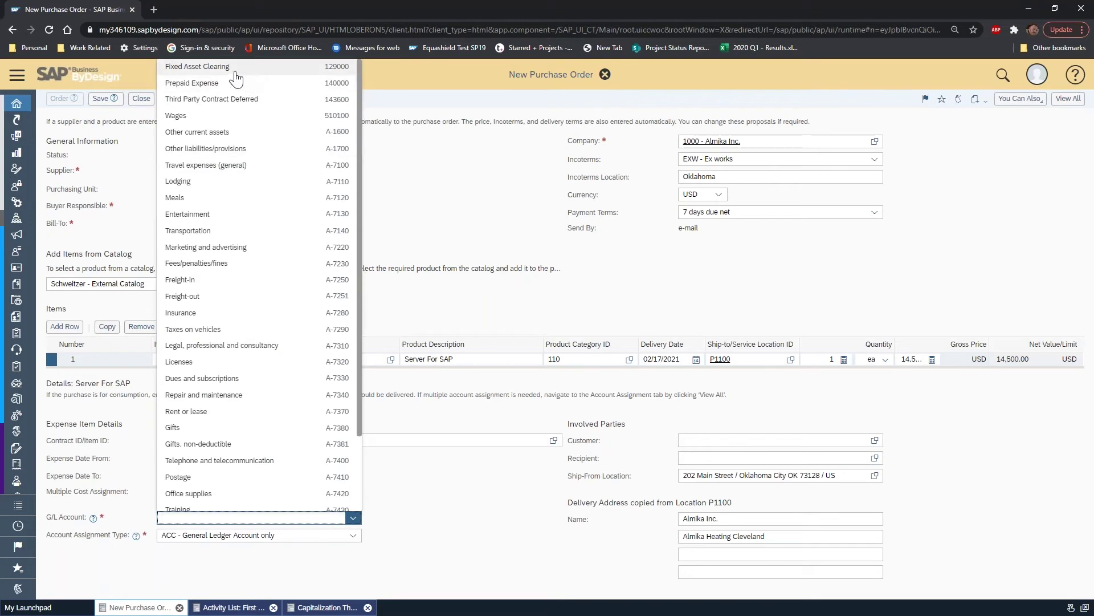
left_click(235, 67)
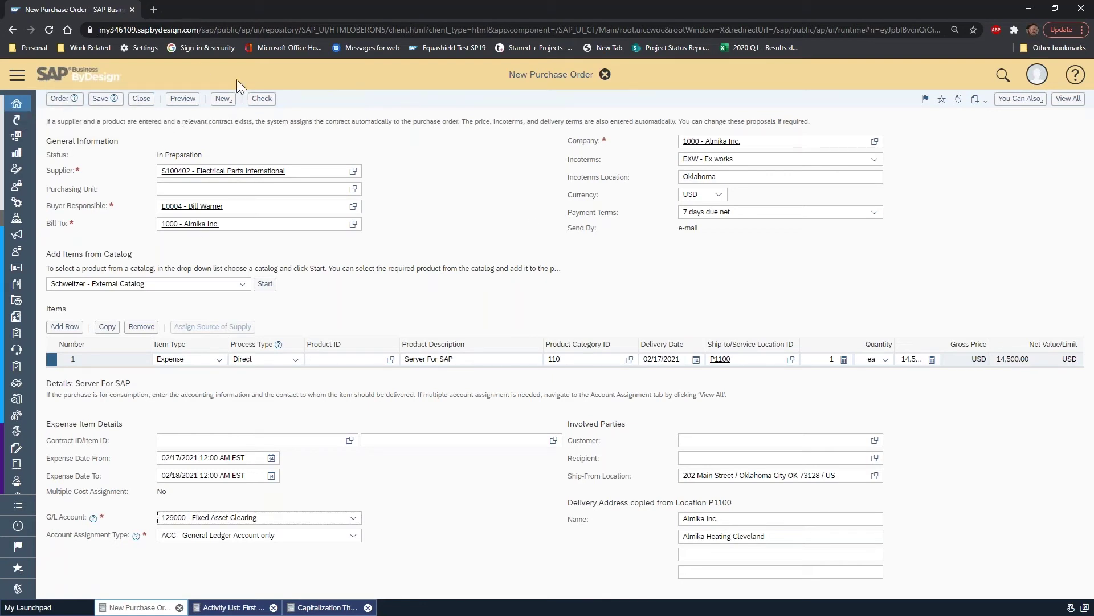
Step: Check the purchase order and send it to the supplier with the Order action
left_click(259, 99)
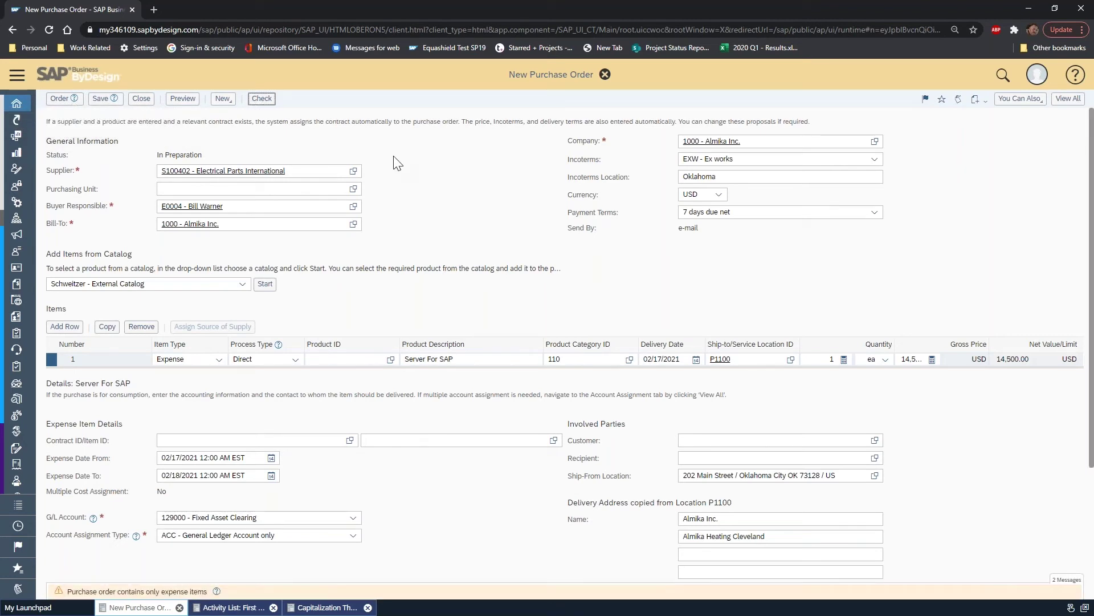
left_click(60, 101)
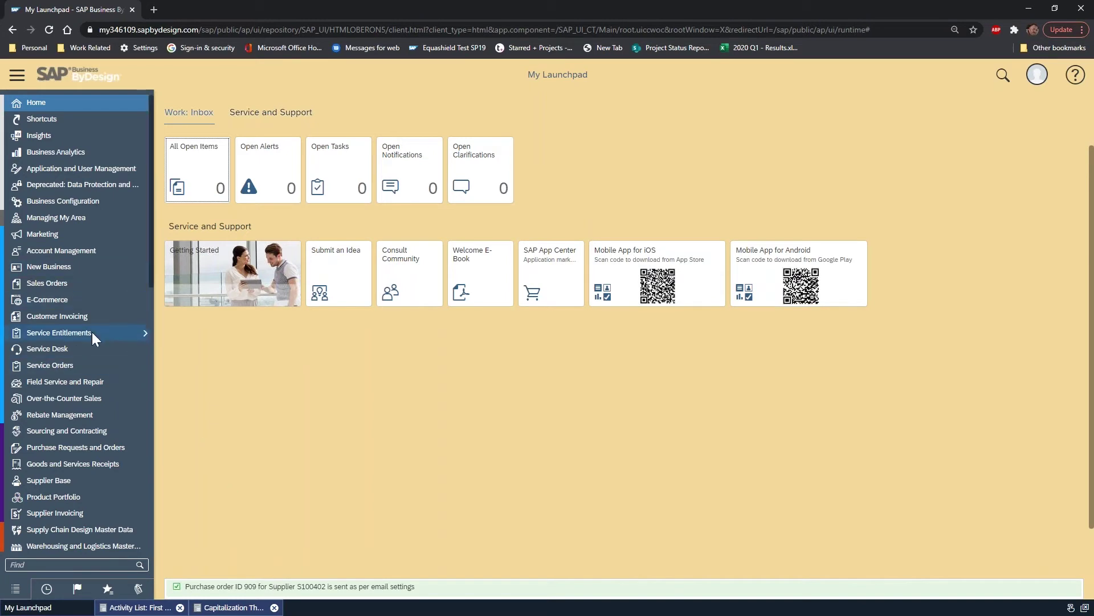
Step: Open Invoice Entry under Supplier Invoicing and search for the newly ordered purchase order
scroll(97, 353, "down", 2)
mouse_move(91, 397)
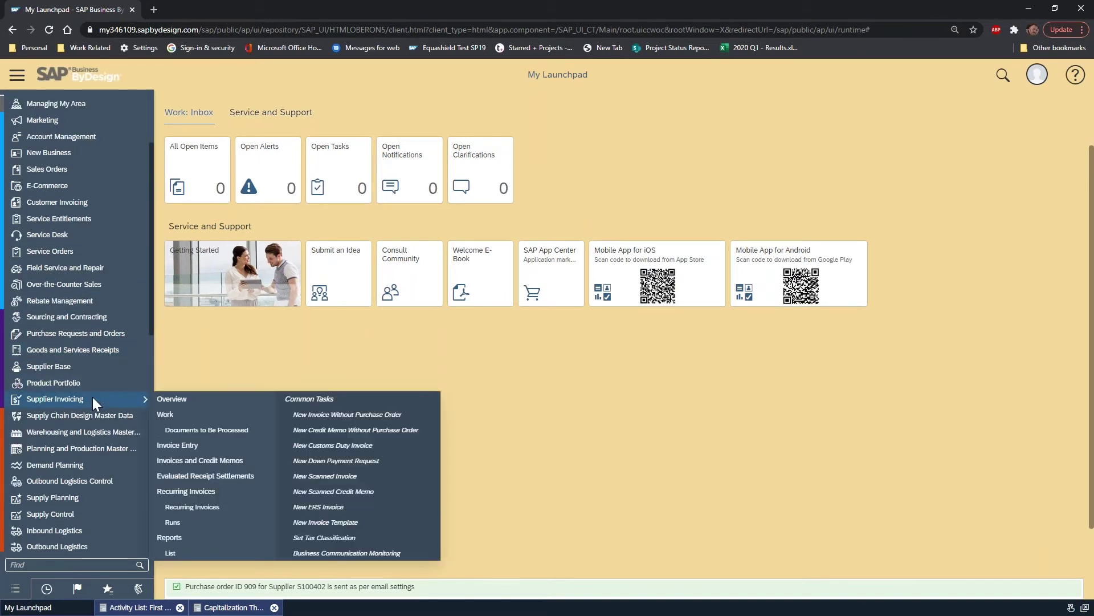
left_click(214, 440)
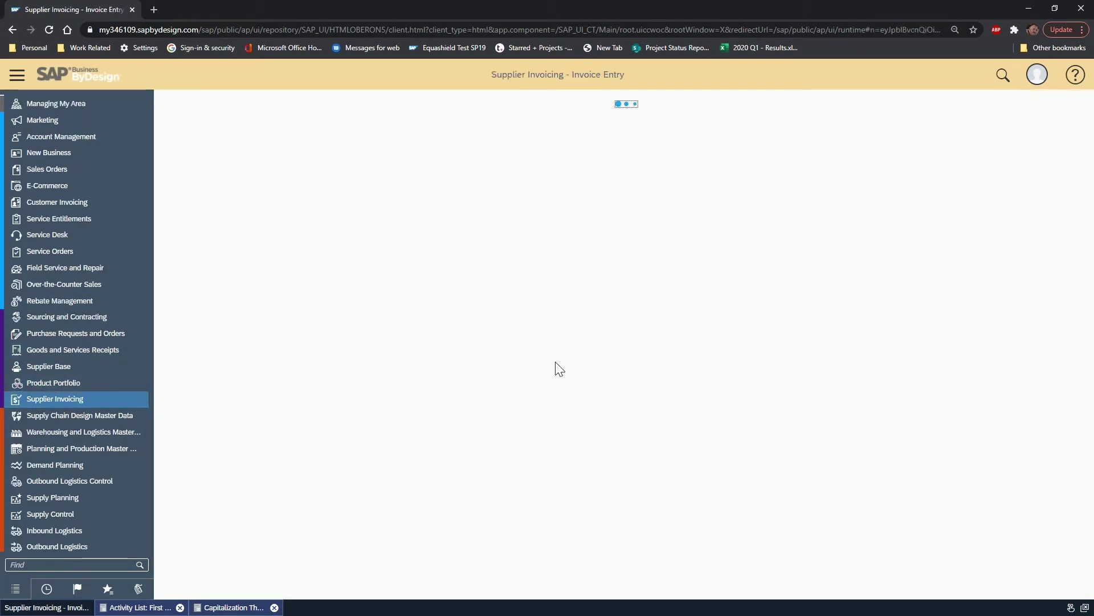
left_click(999, 123)
type("909")
key("Return")
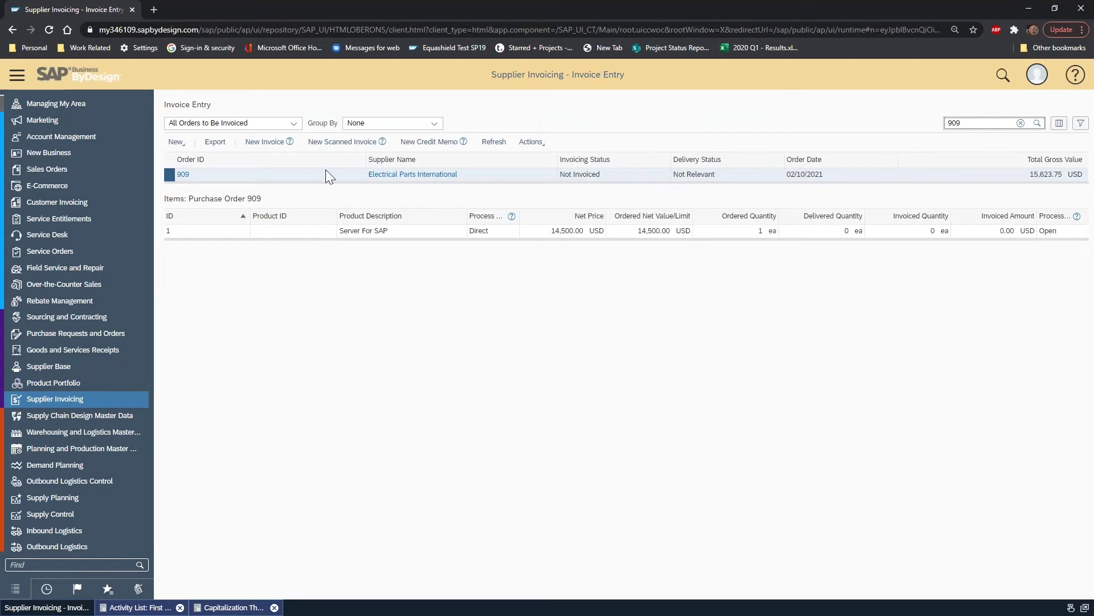
Step: Create a new invoice from the purchase order with external document ID 115165 and invoice date 02/10/2021
left_click(262, 142)
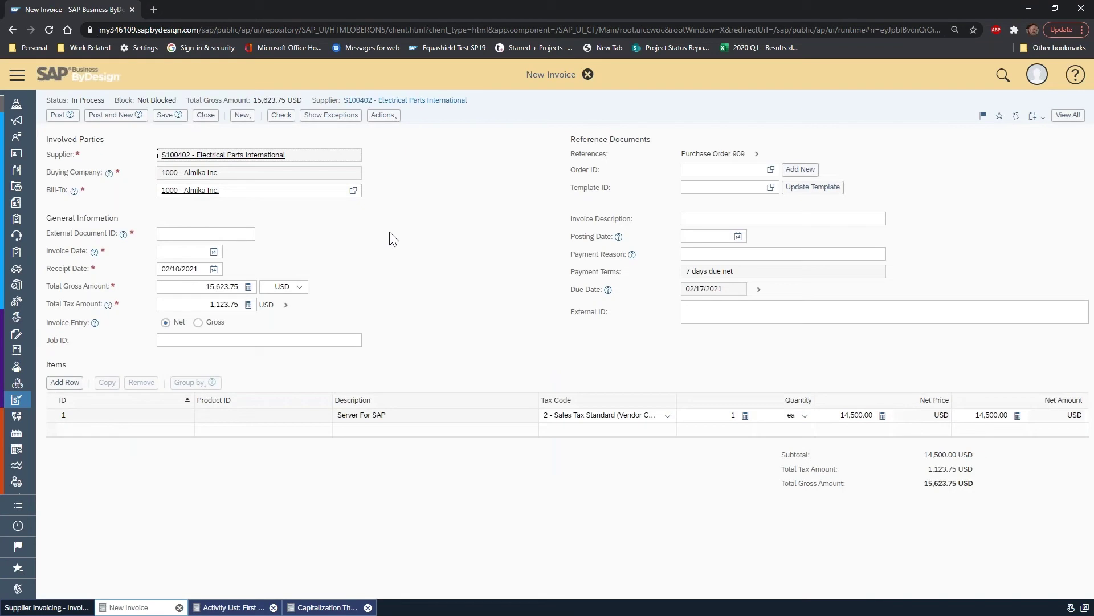
left_click(205, 234)
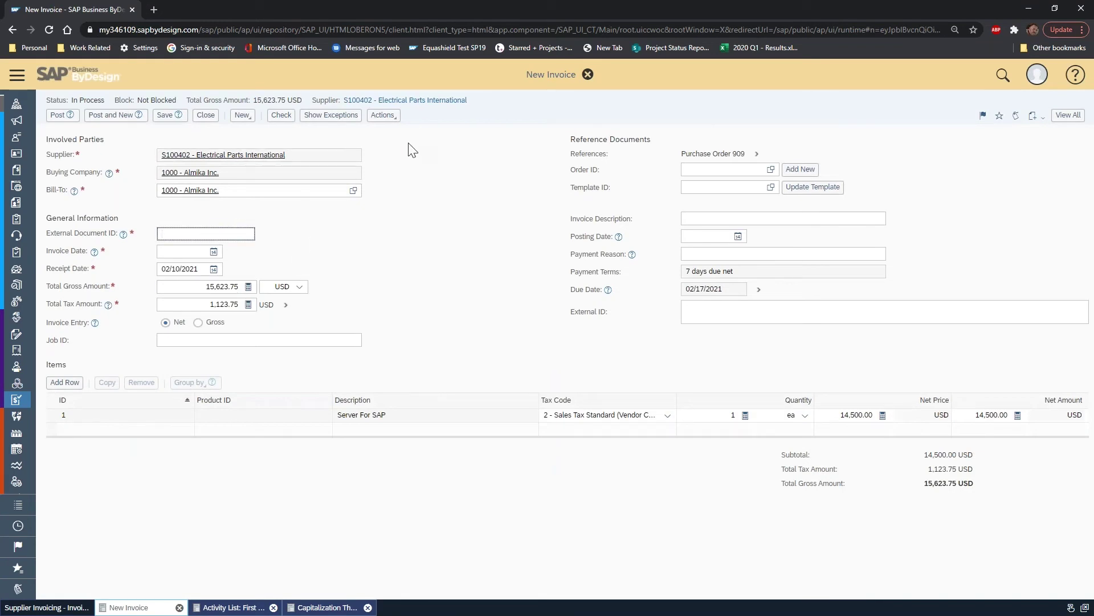
key("Tab")
type("02/1")
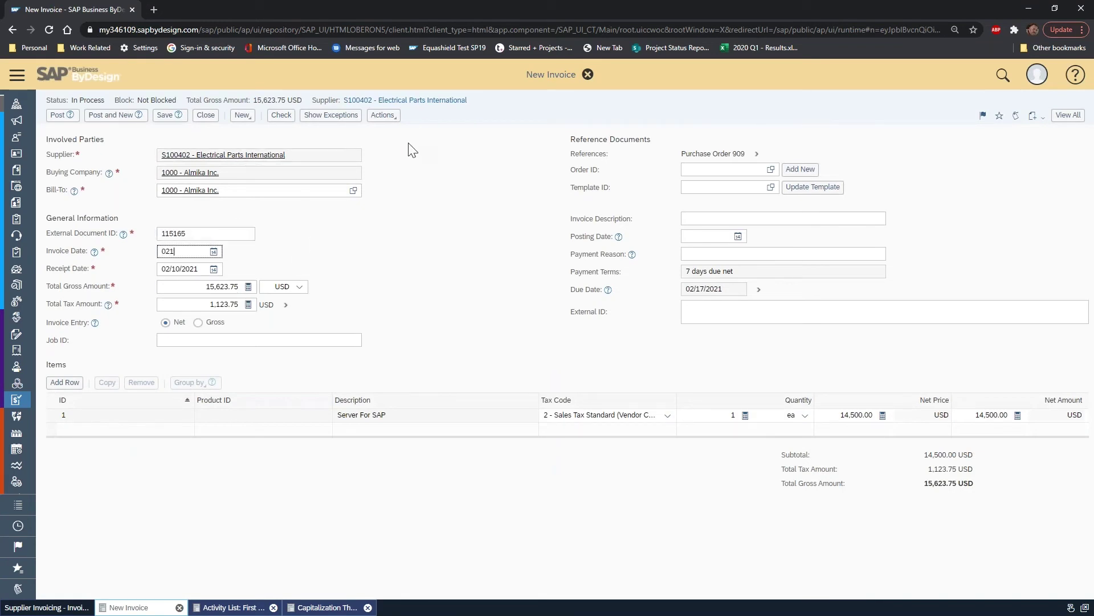
type("0")
key("Tab")
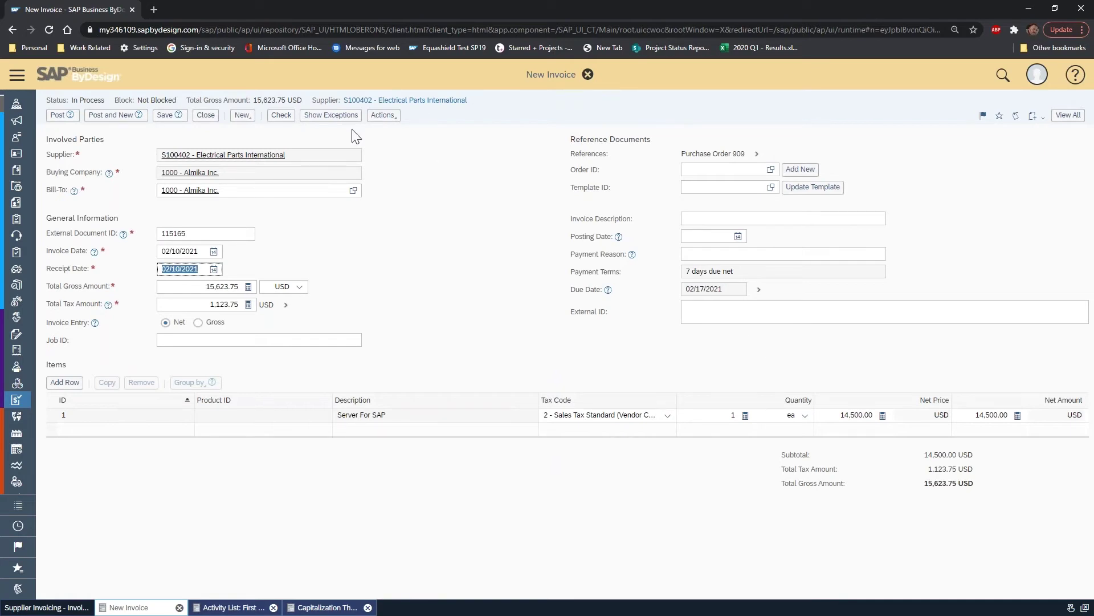
Step: Check the new supplier invoice and post it
left_click(282, 116)
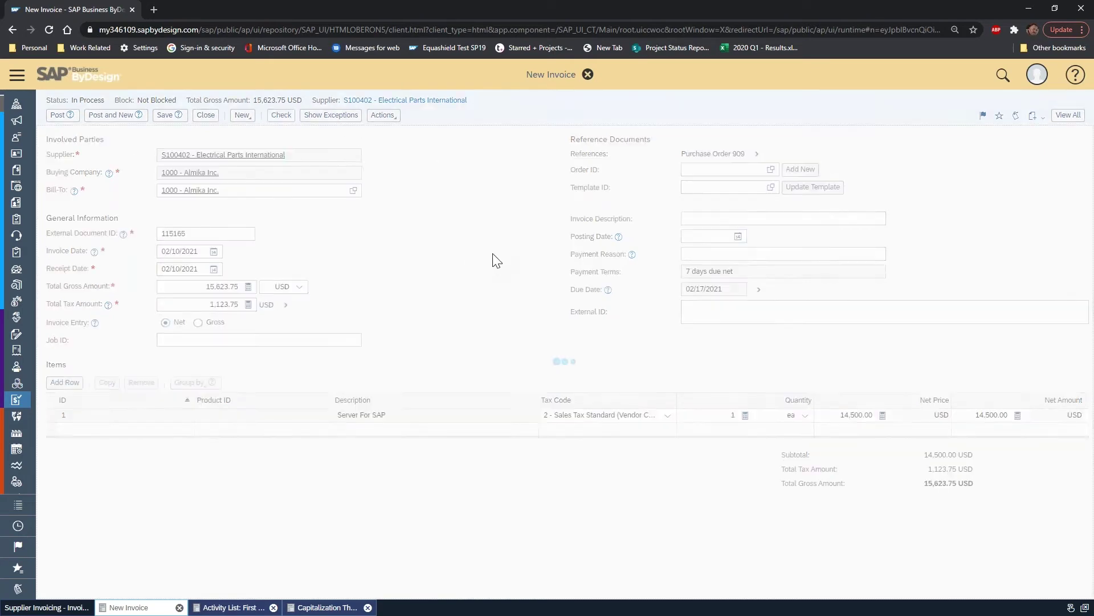
left_click(59, 114)
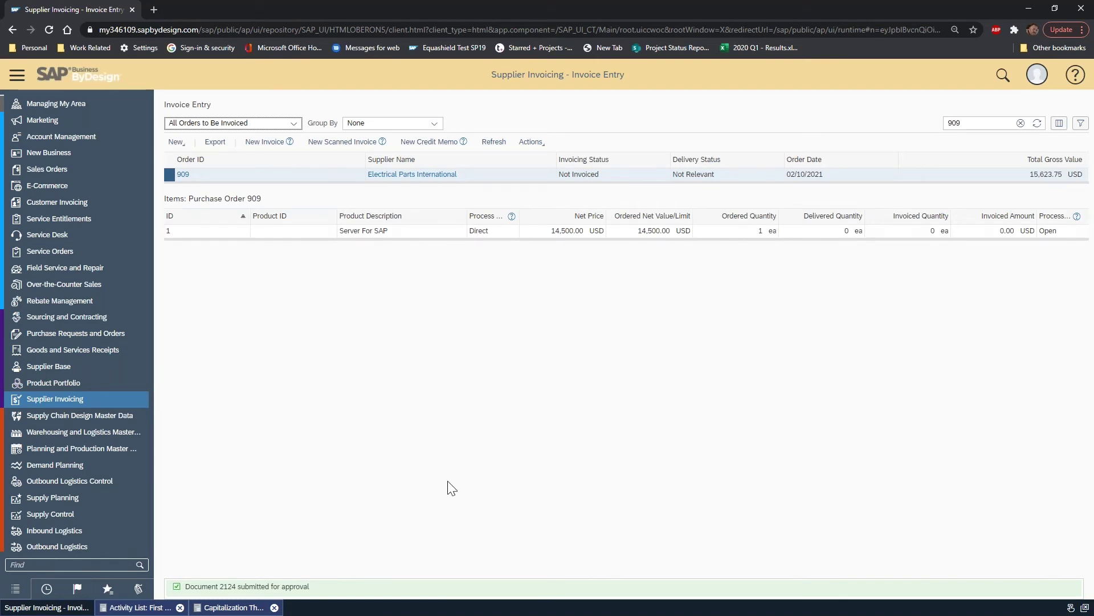
Step: Open Business Task Management under Application and User Management to reach the unassigned items
scroll(104, 102, "up", 3)
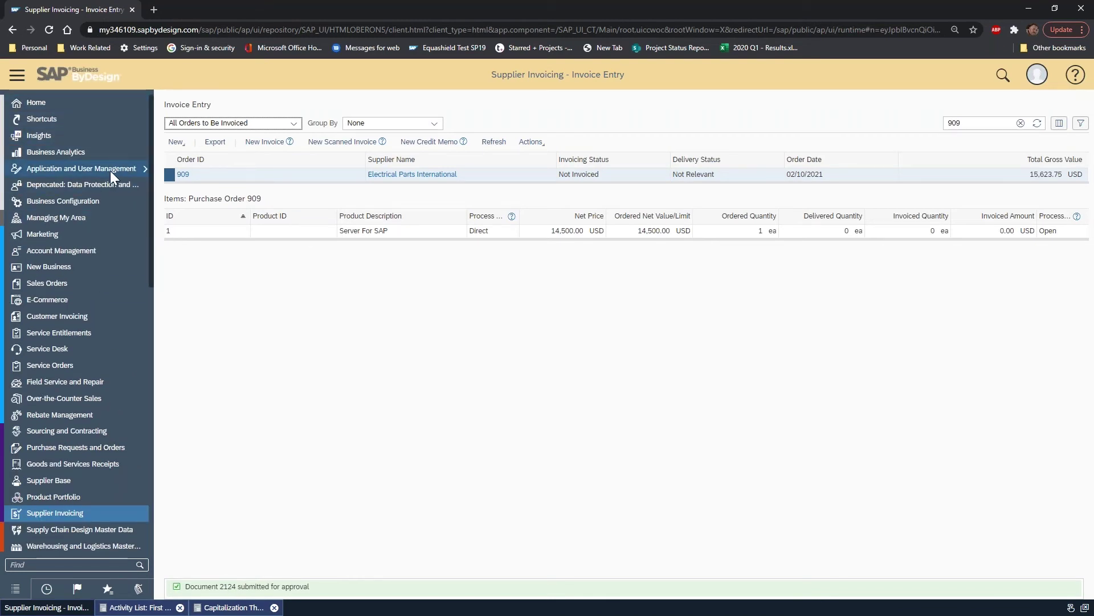
mouse_move(110, 170)
left_click(375, 184)
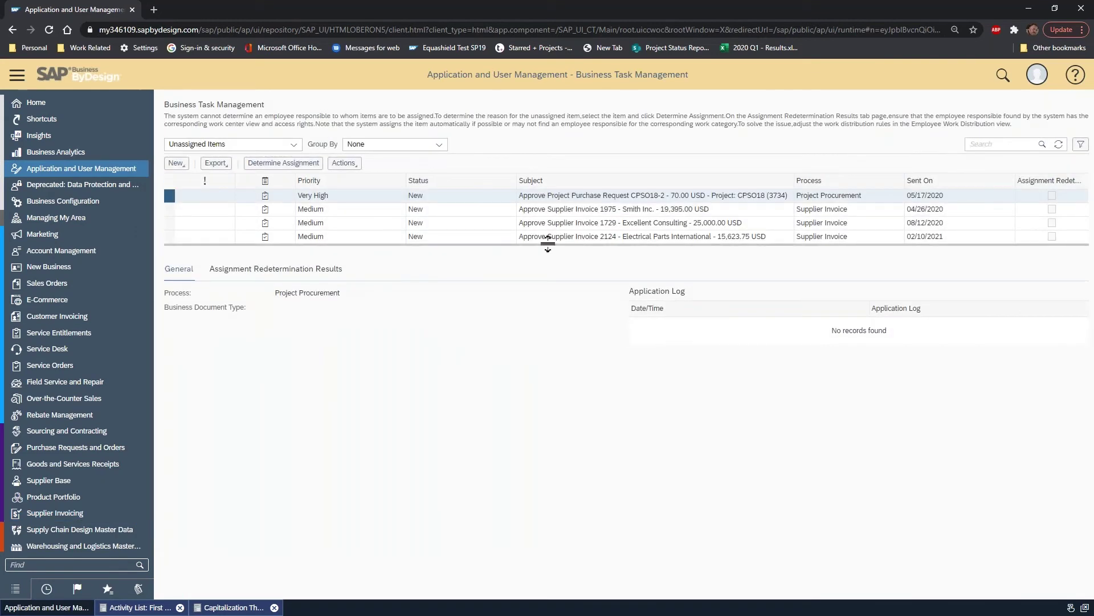
Step: Assign the Electrical Parts International supplier invoice approval task to the responsible employee and approve it in the Managing My Area approvals
left_click(511, 236)
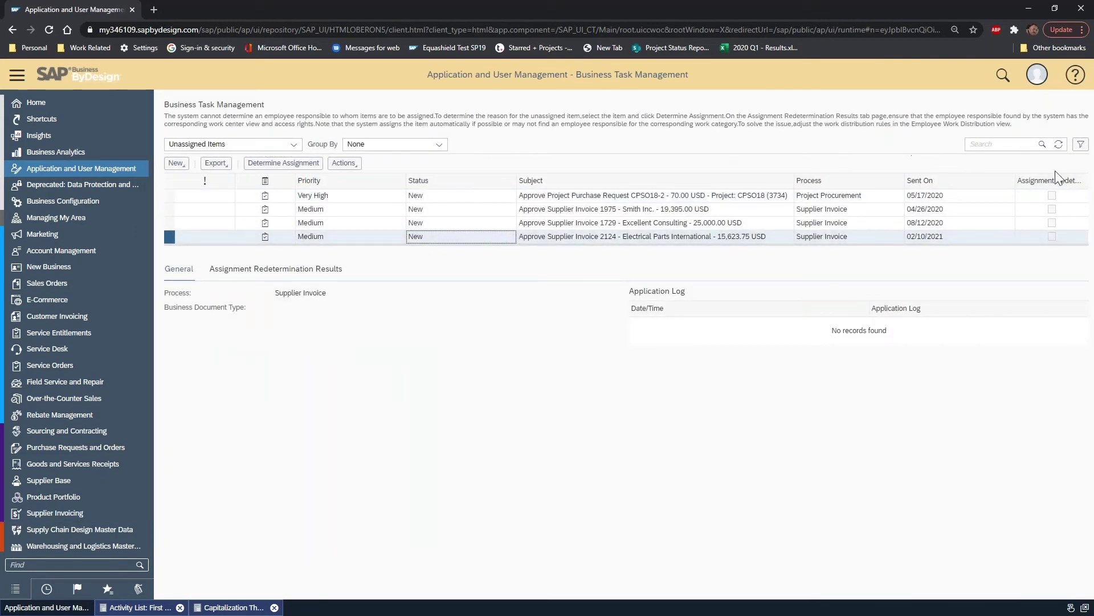
left_click(355, 165)
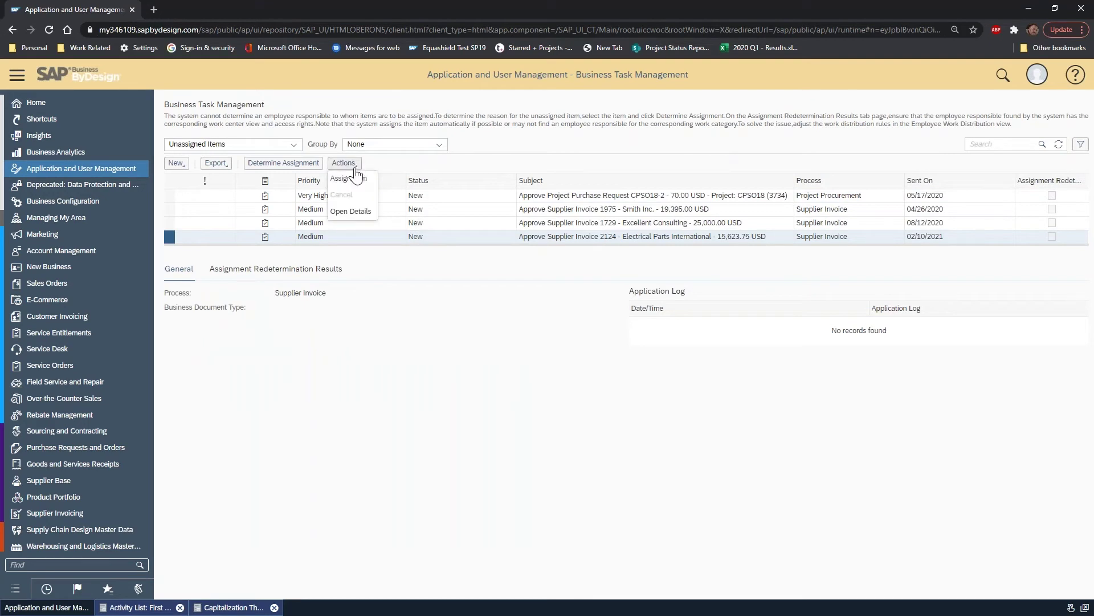
left_click(360, 179)
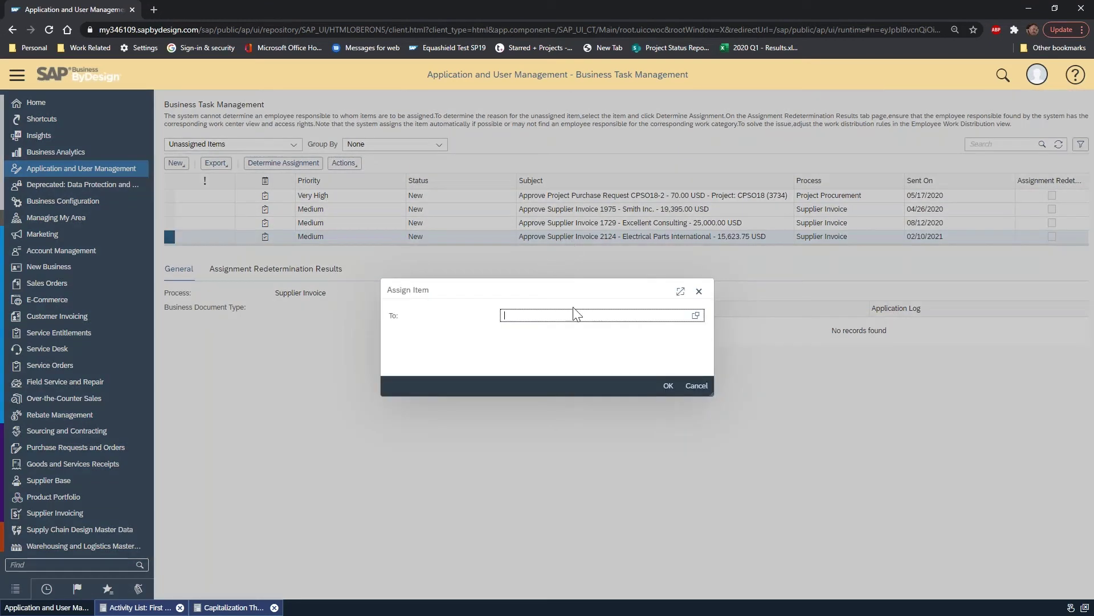
type("alex")
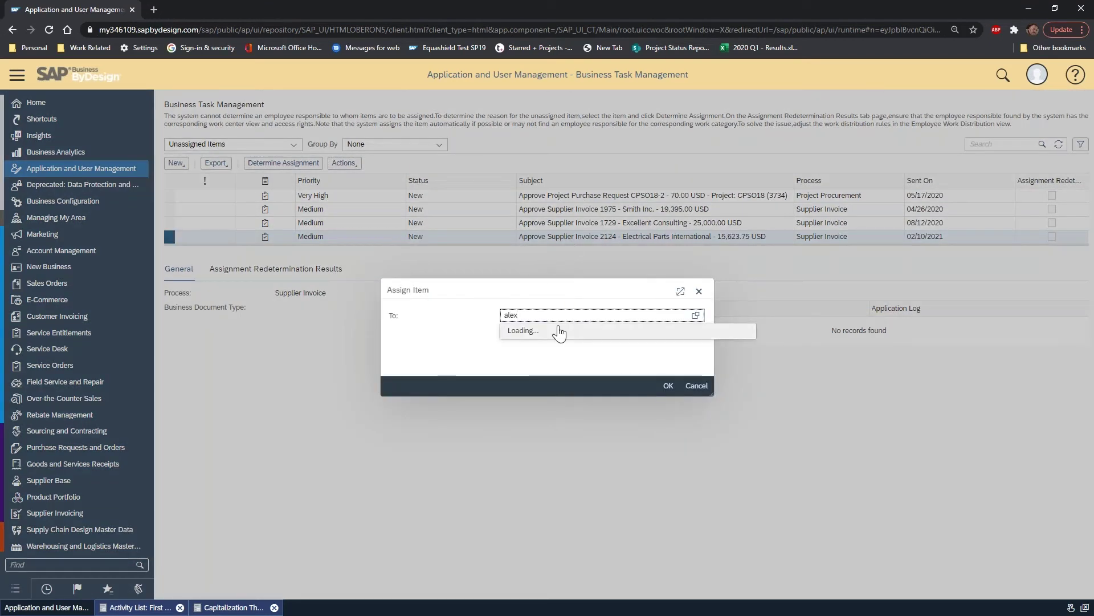
left_click(560, 333)
left_click(673, 387)
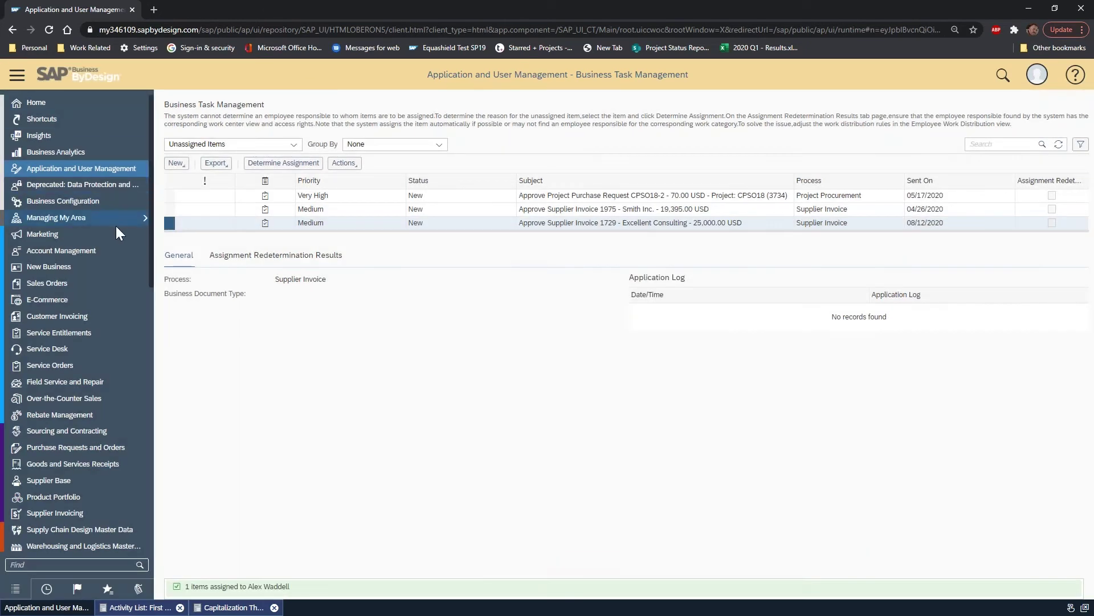
mouse_move(111, 221)
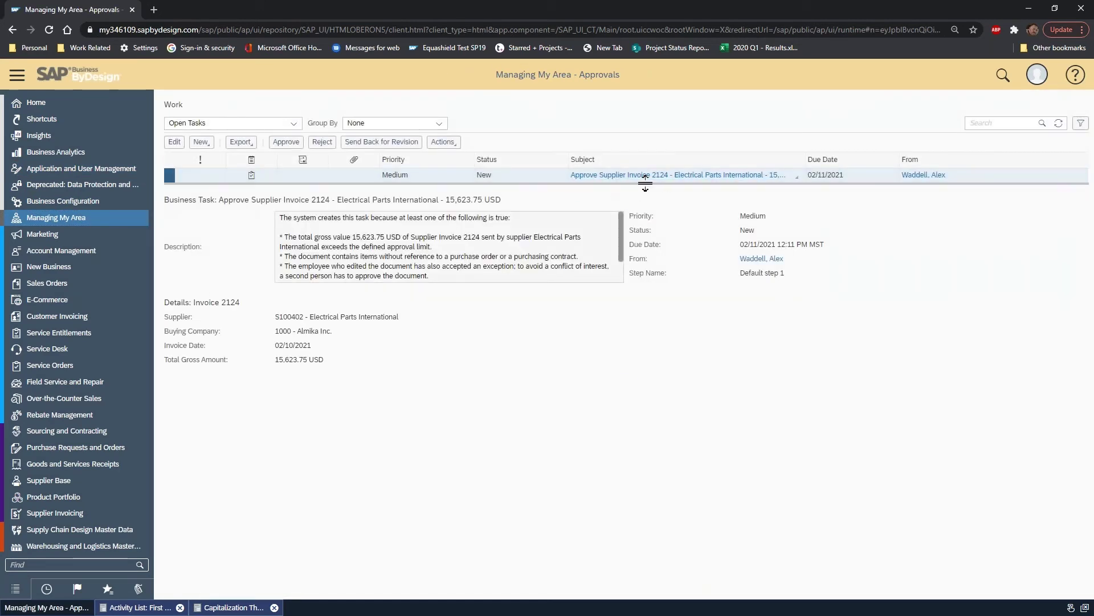
left_click(286, 142)
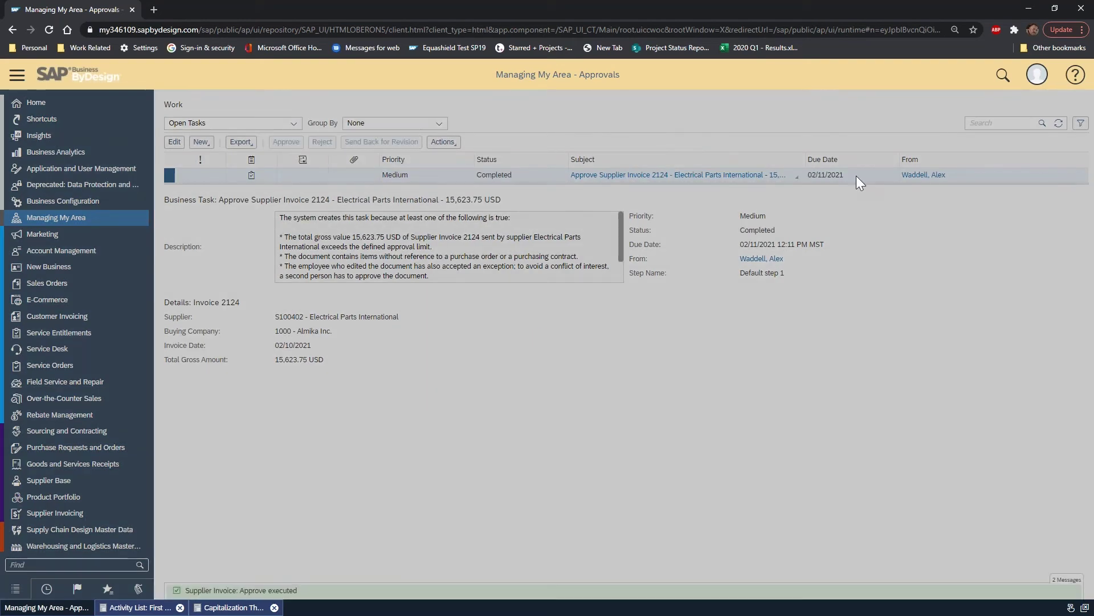
Step: Open Journal Entries under General Ledger and show Today's Postings
scroll(81, 212, "down", 5)
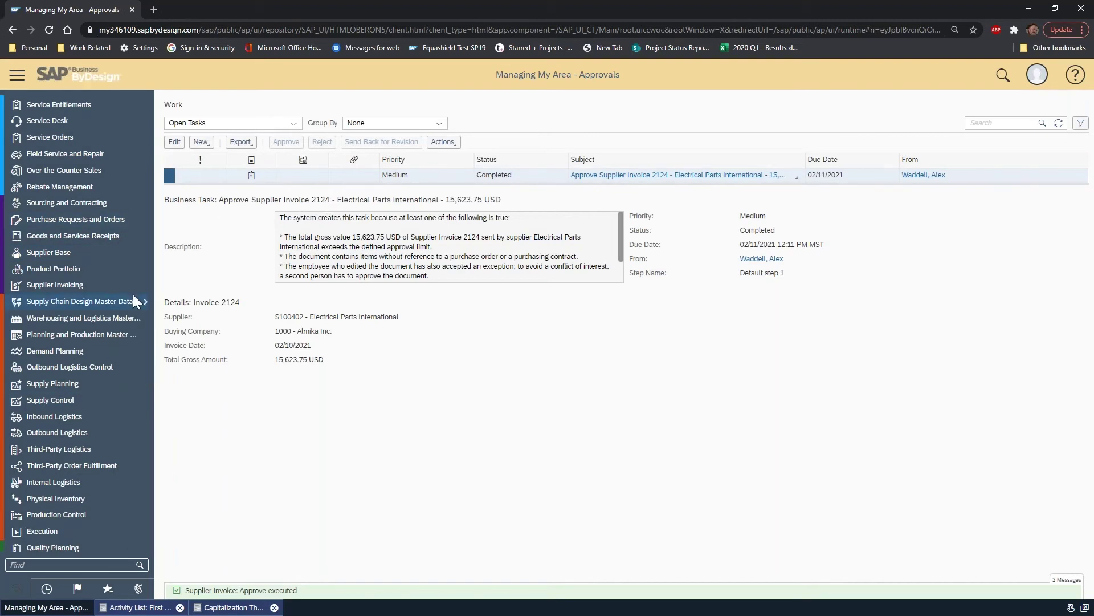
scroll(94, 258, "down", 8)
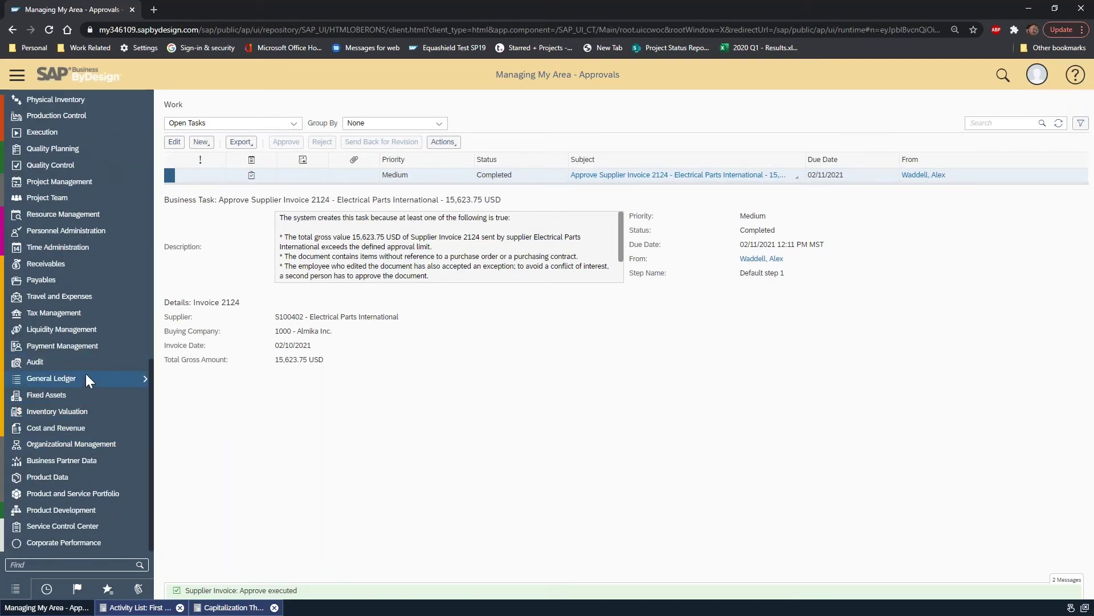
mouse_move(87, 375)
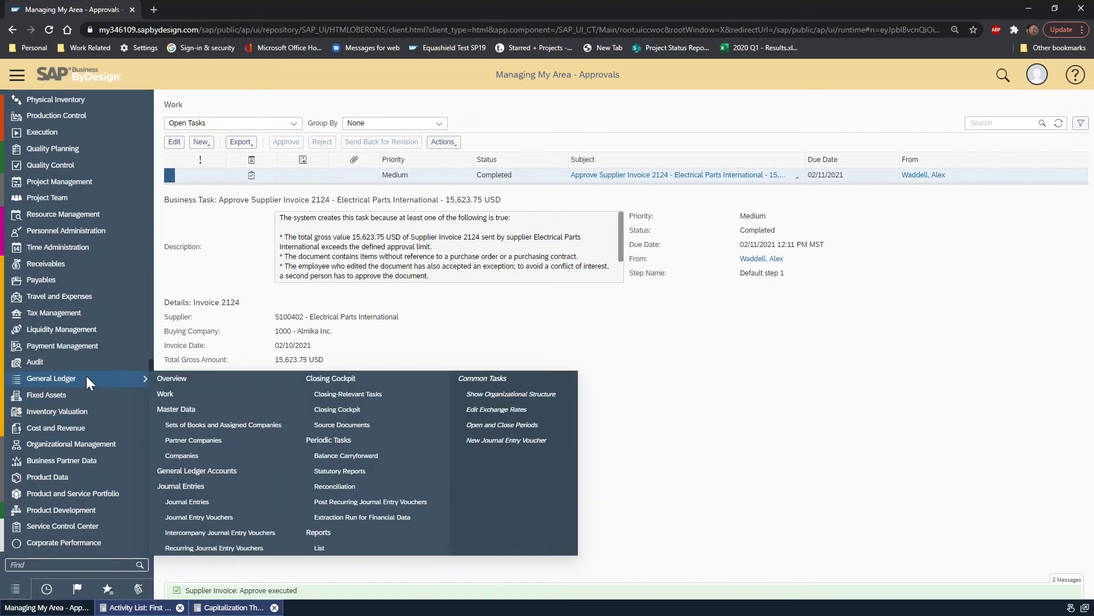
left_click(258, 496)
left_click(274, 136)
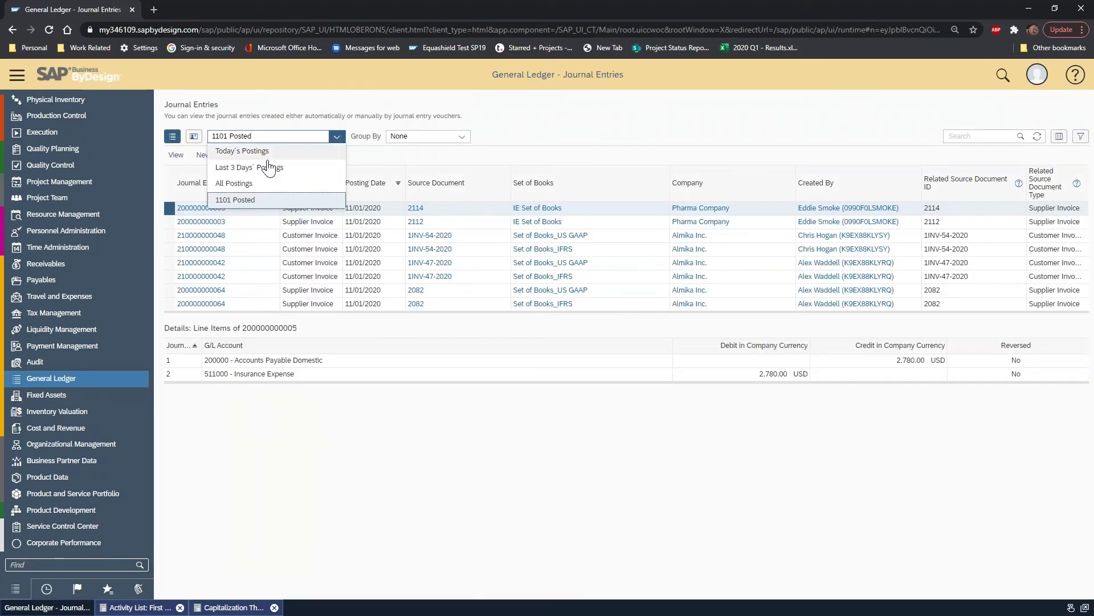
left_click(246, 151)
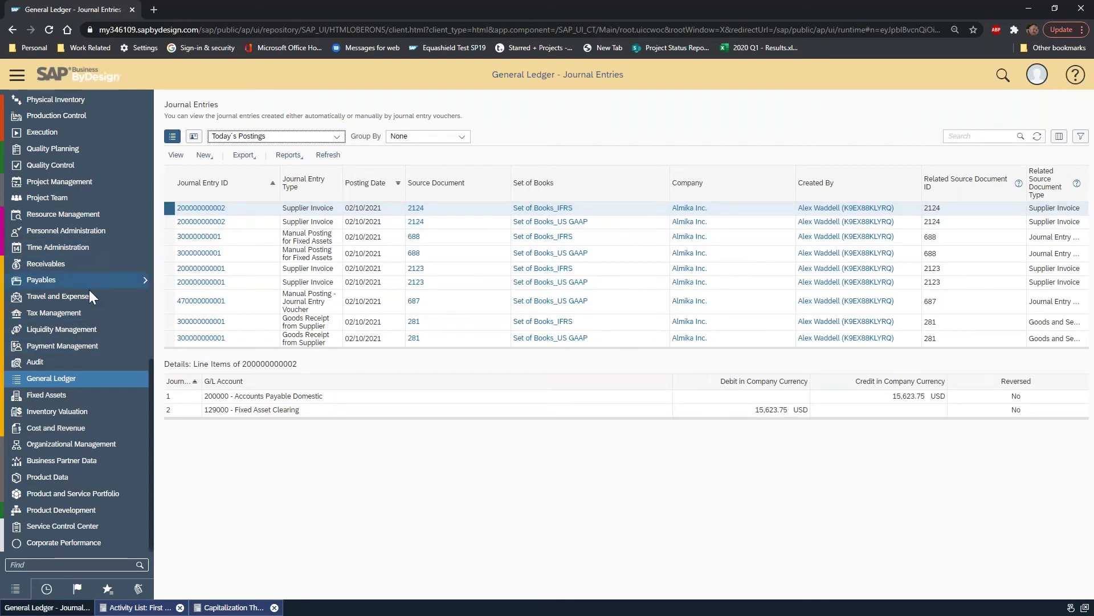
Step: Copy the Fixed Asset Clearing debit amount from the supplier invoice's journal entry and open the Fixed Assets view
mouse_move(78, 398)
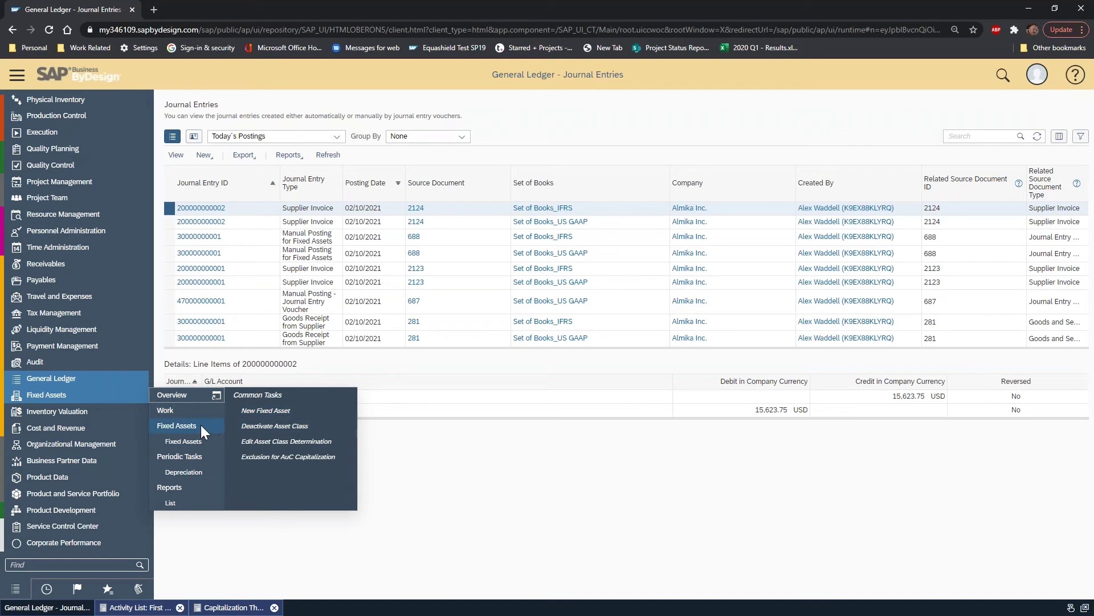
left_click(785, 410)
left_click_drag(784, 409, 757, 410)
key("ctrl+c")
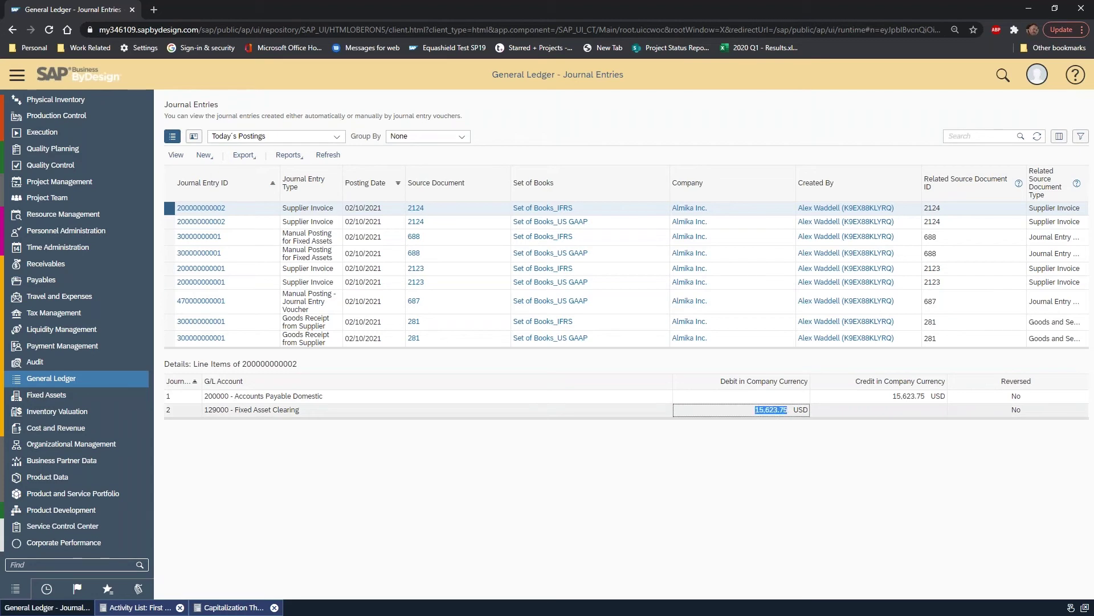
left_click(827, 421)
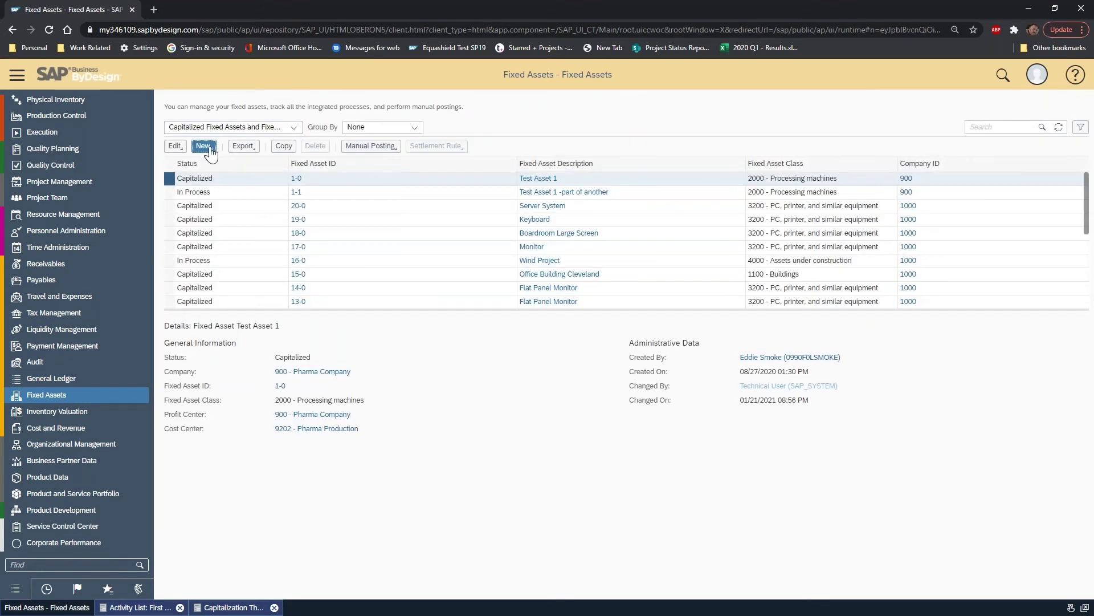
Step: Create a new fixed asset with the description Server TX91452 and company 1000
left_click(208, 147)
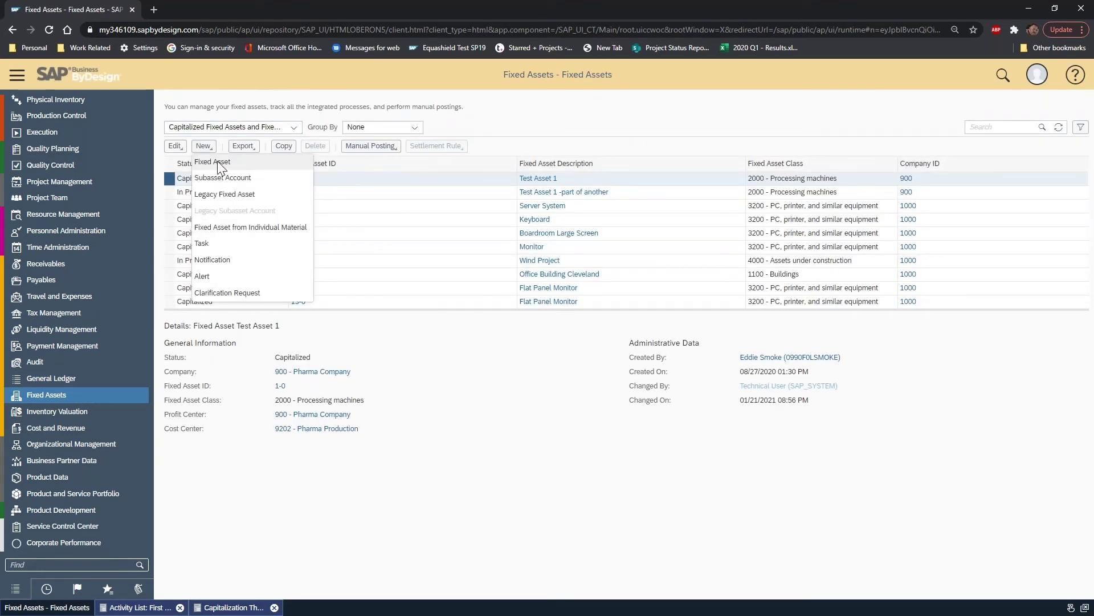
left_click(218, 163)
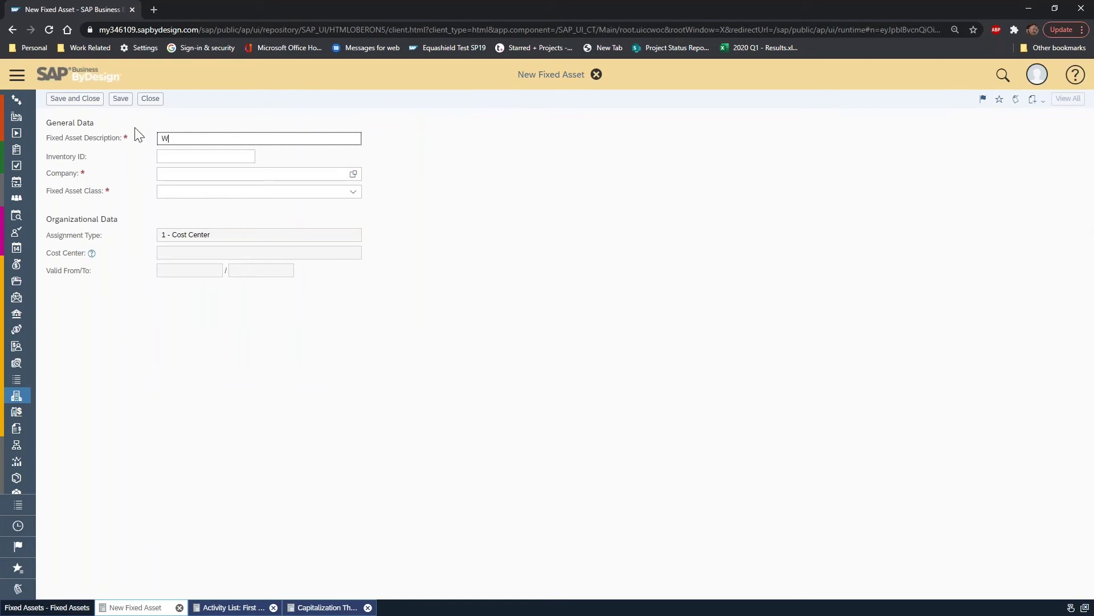
type("Server TX91452")
key("Tab")
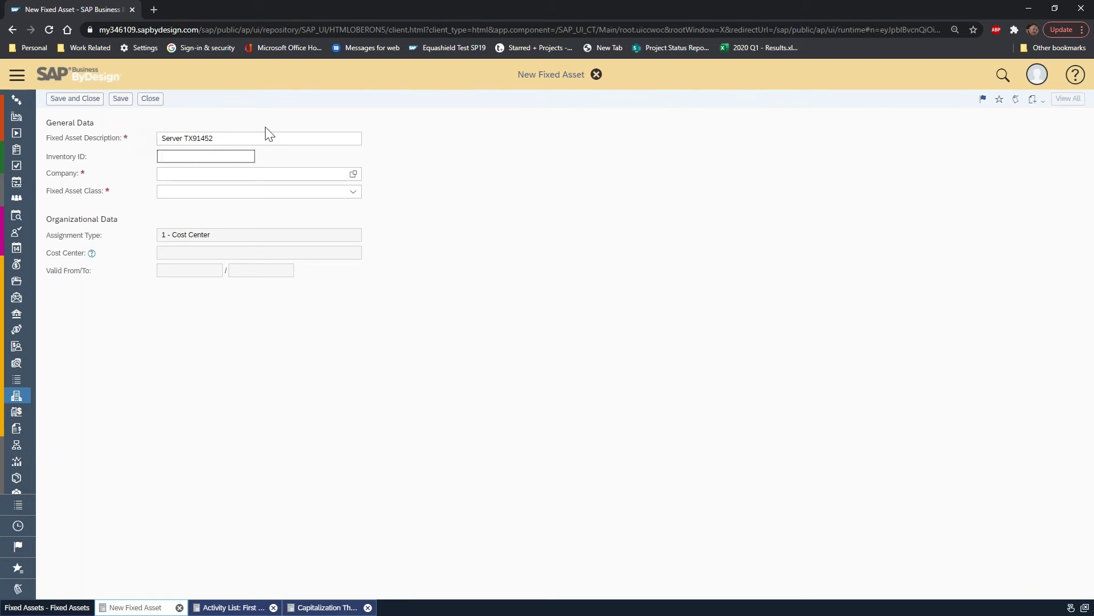
left_click(296, 174)
type("1000")
Step: Set the asset class to 3200 - PC, printer, and similar equipment and the cost center to A1110 - Finance, and save and close the asset
left_click(201, 190)
left_click(353, 191)
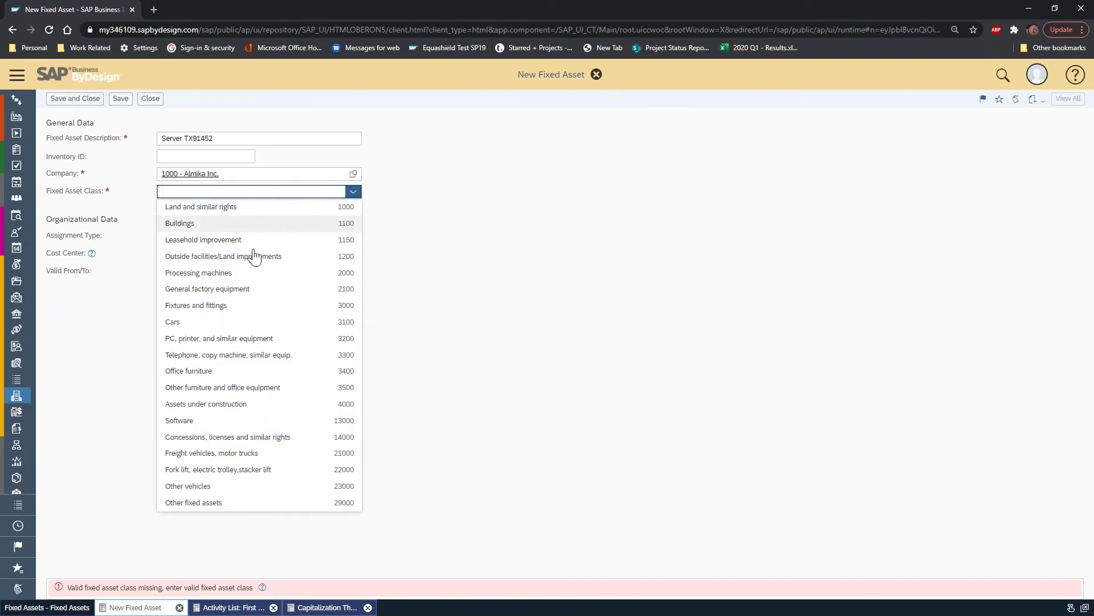
left_click(251, 339)
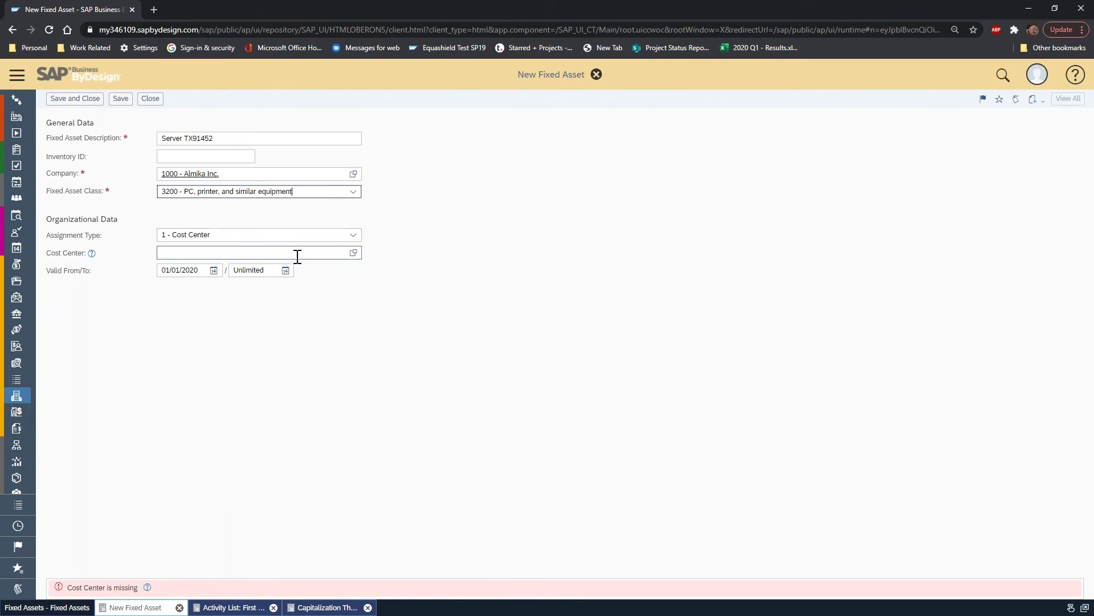
left_click(354, 253)
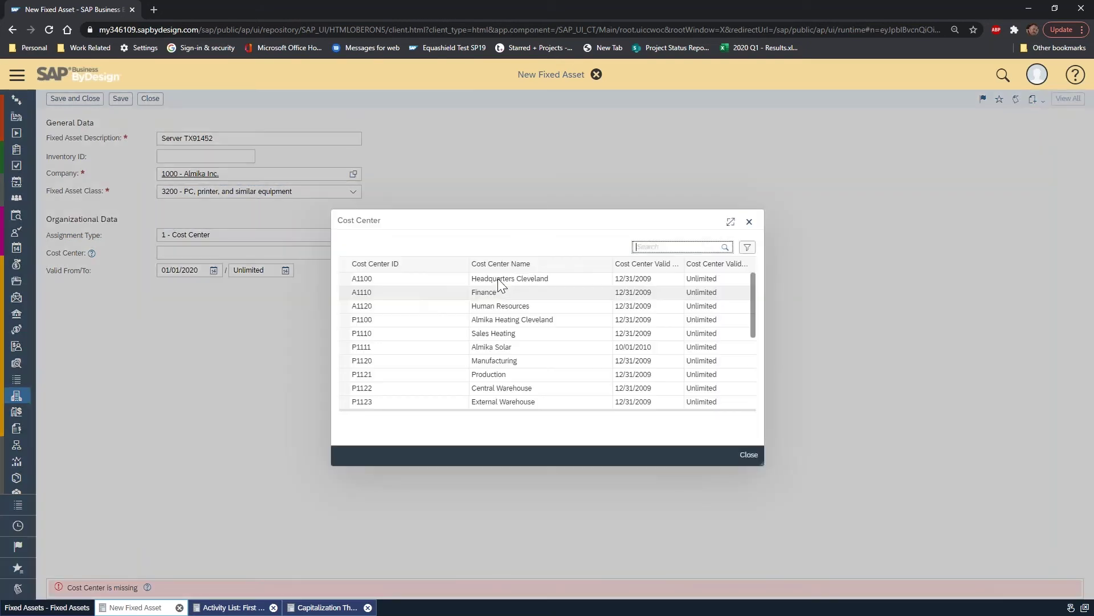
left_click(399, 290)
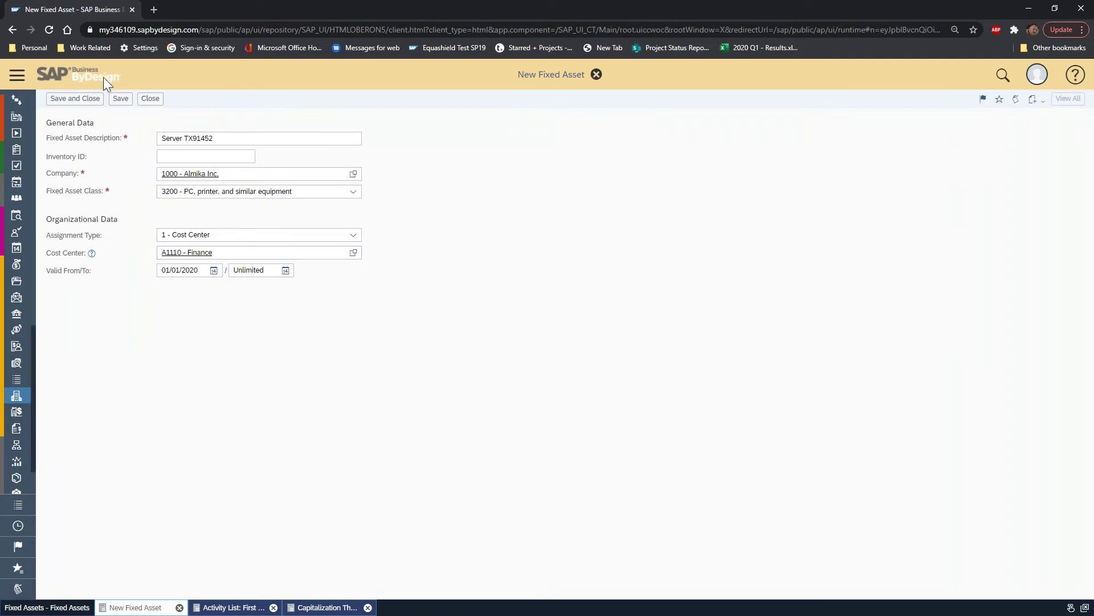
left_click(82, 105)
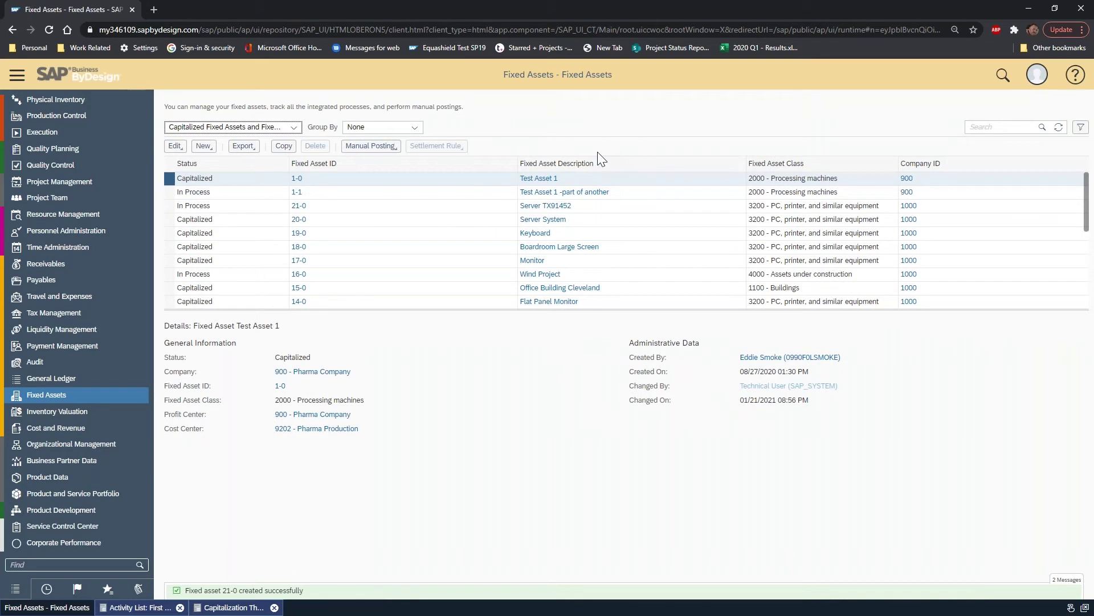
Step: Open the Server TX91452 fixed asset with all its details and display the master data
left_click(165, 205)
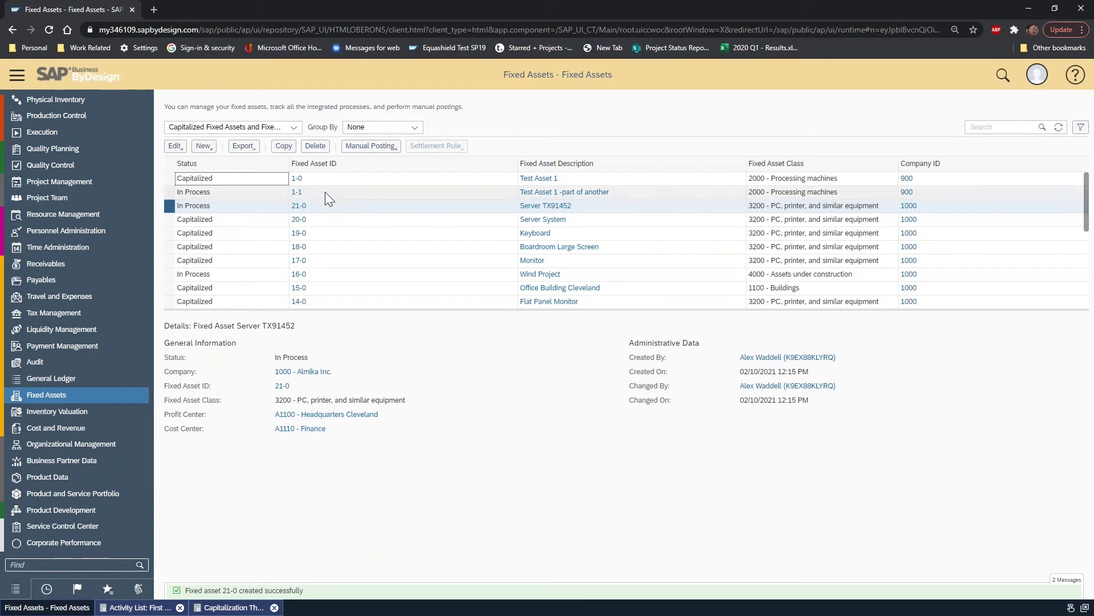
left_click(395, 149)
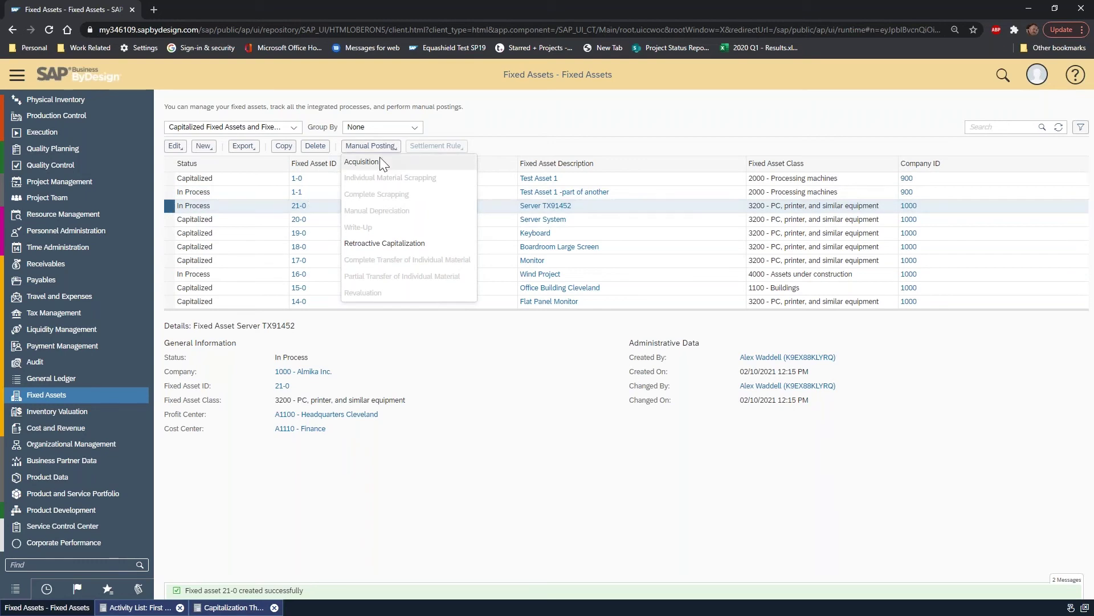
left_click(495, 129)
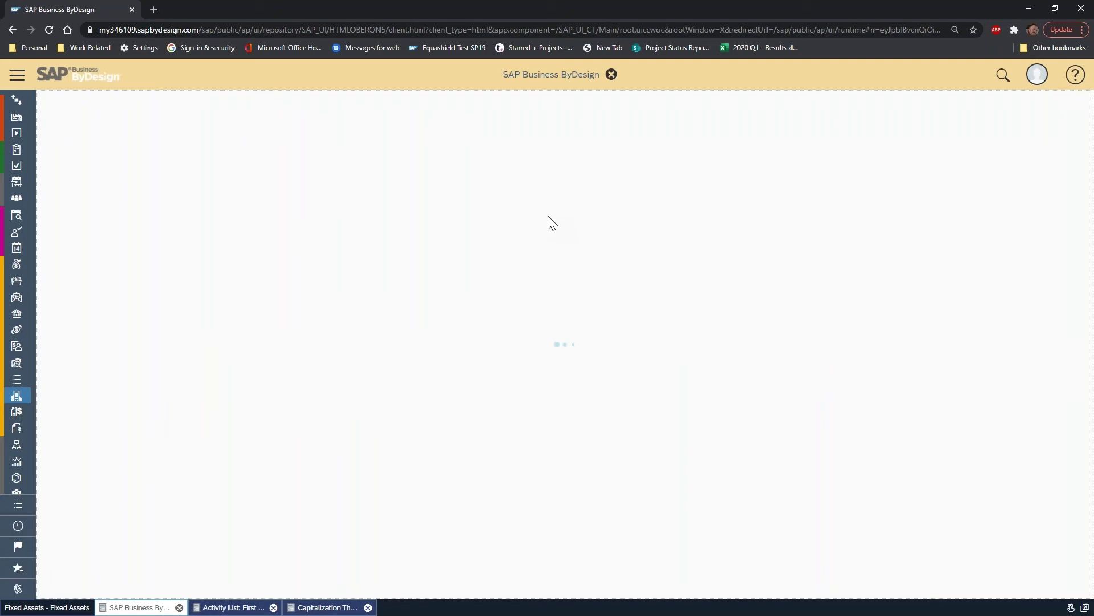
left_click(1075, 115)
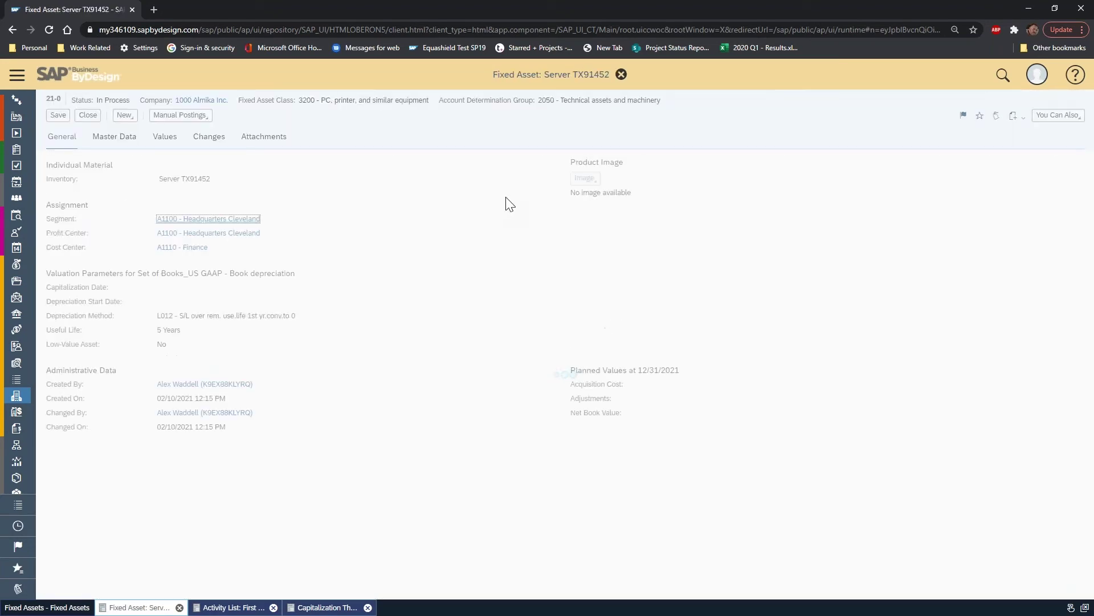
left_click(126, 142)
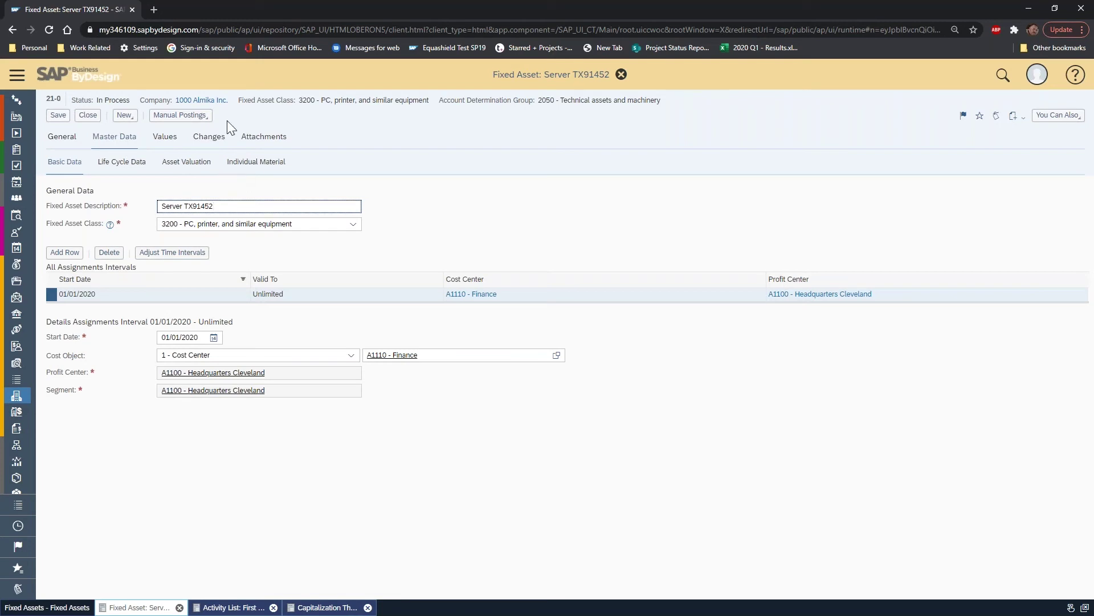
Step: Enter a manual acquisition posting of 15,623.75 USD described as "Bring asset into service from Clearing", offset to account 129000 - Fixed Asset Clearing
left_click(205, 117)
left_click(181, 130)
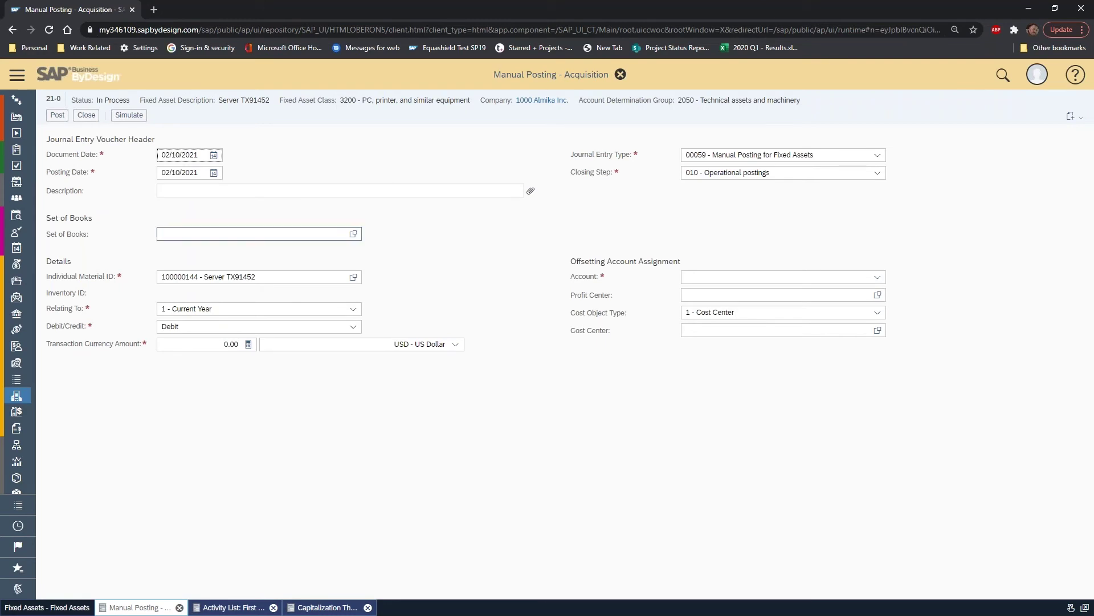
left_click(213, 346)
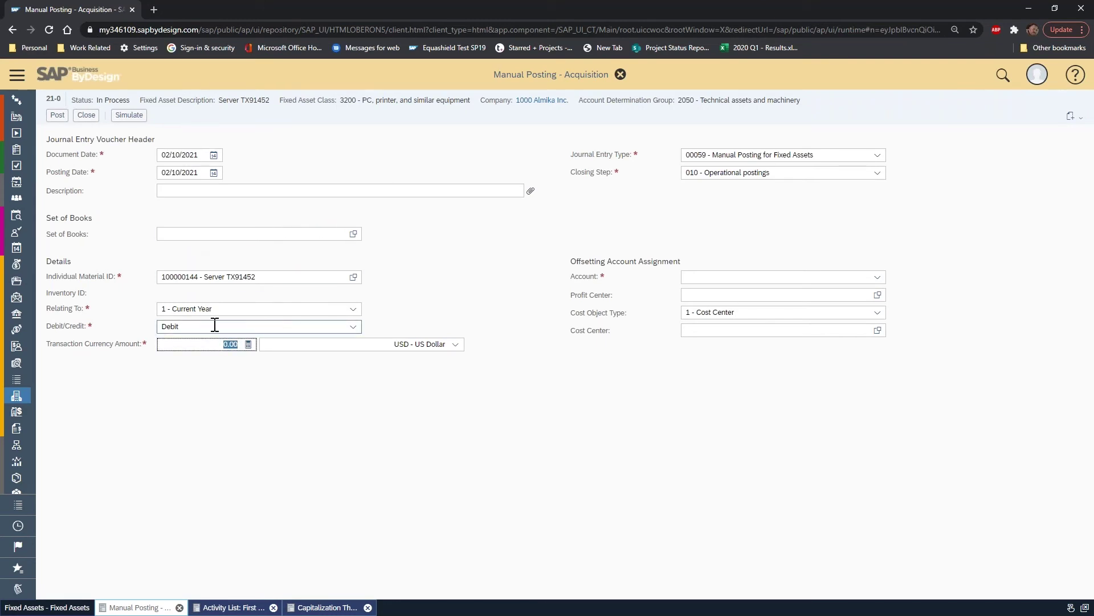
key("ctrl+v")
left_click(352, 190)
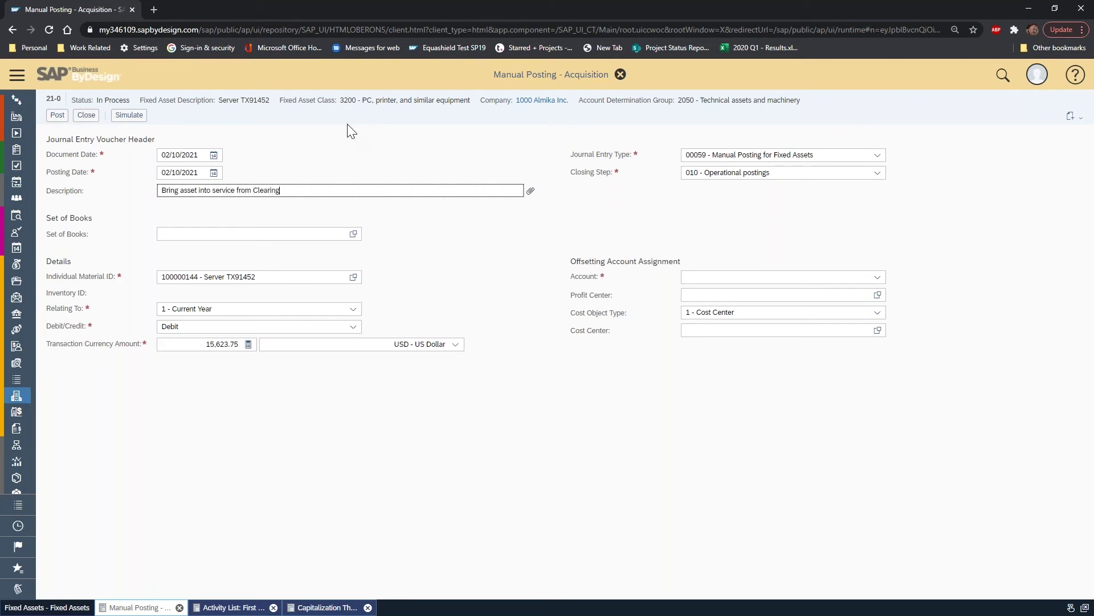
left_click(878, 278)
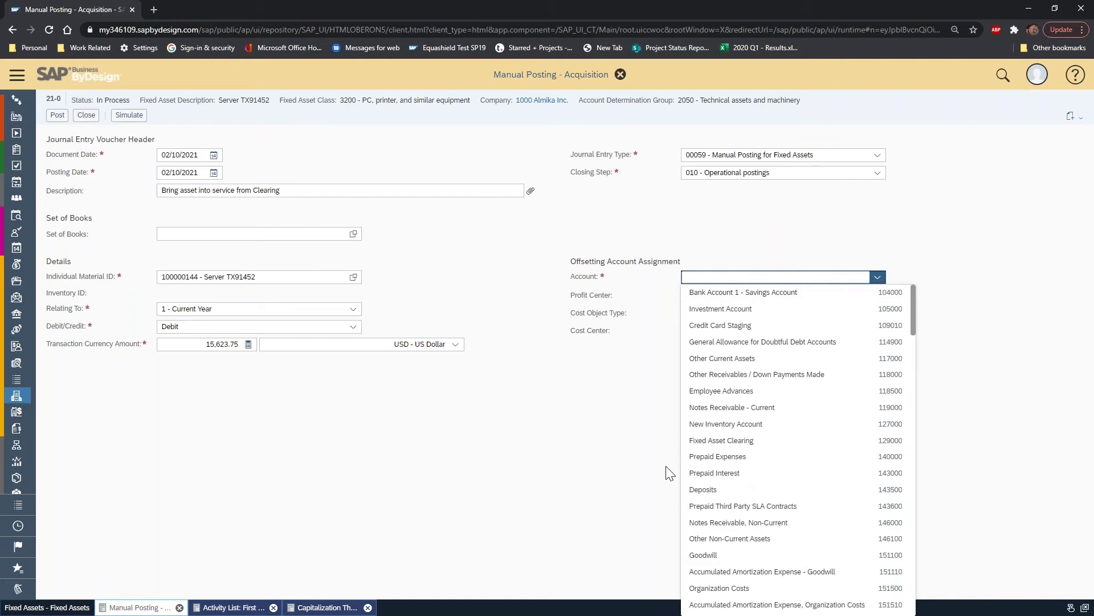
left_click(782, 447)
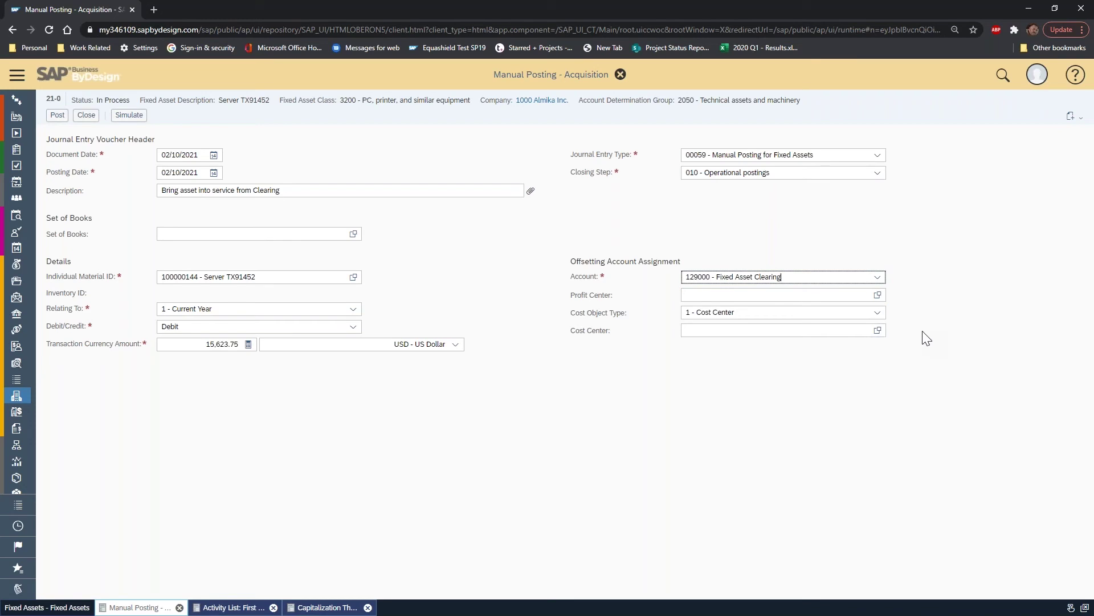
Step: Simulate the acquisition posting and examine the Fixed Asset Clearing line item of the simulated journal entry
left_click(136, 115)
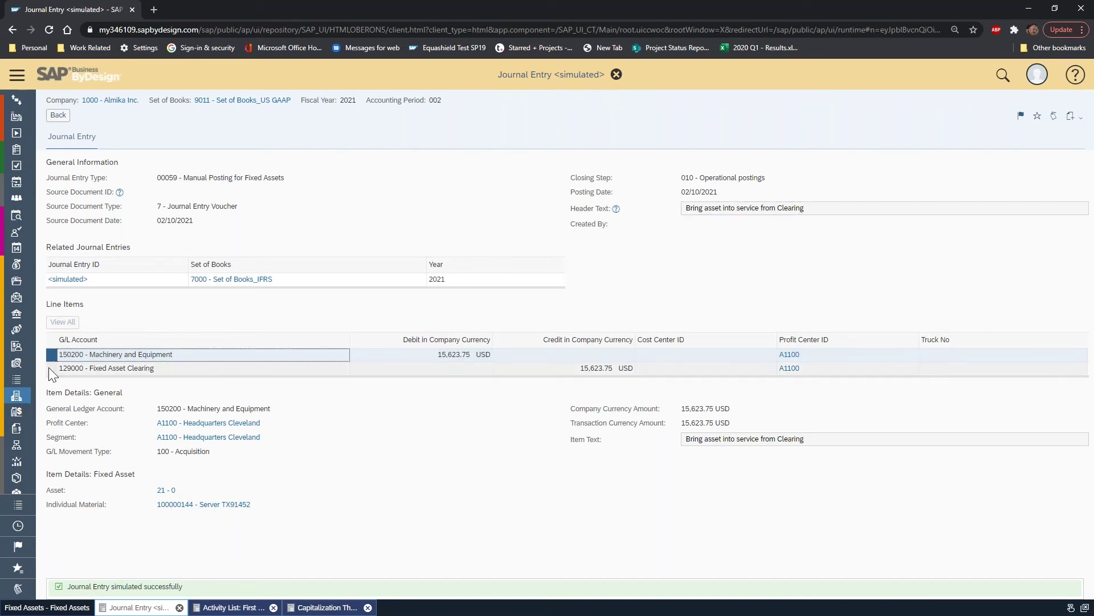
left_click(186, 368)
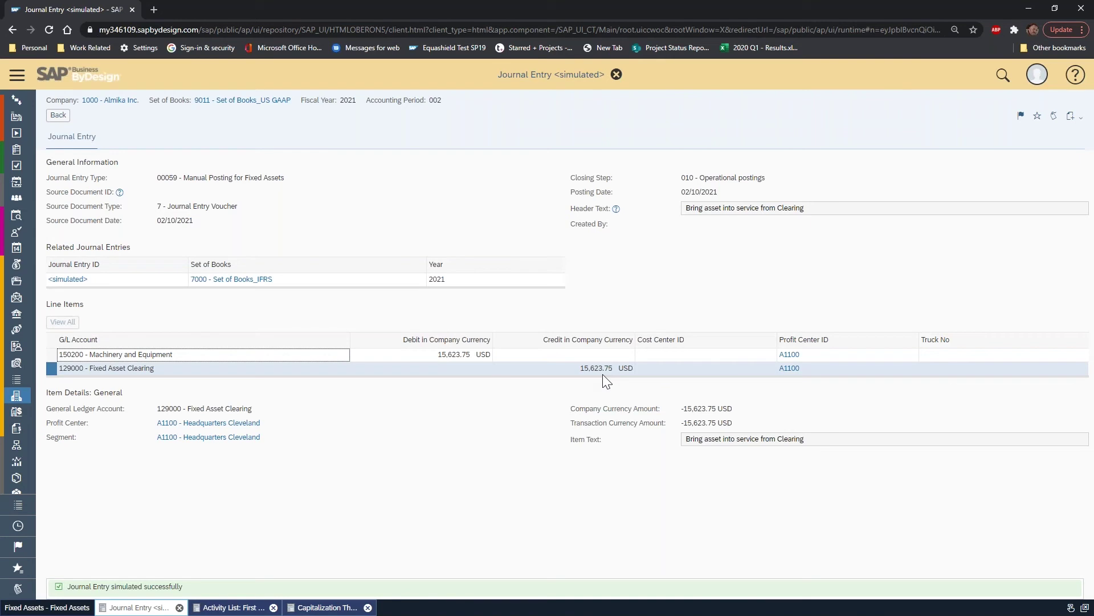
Step: Return from the simulated journal entry, post the manual acquisition, and refresh the fixed assets list
left_click(57, 115)
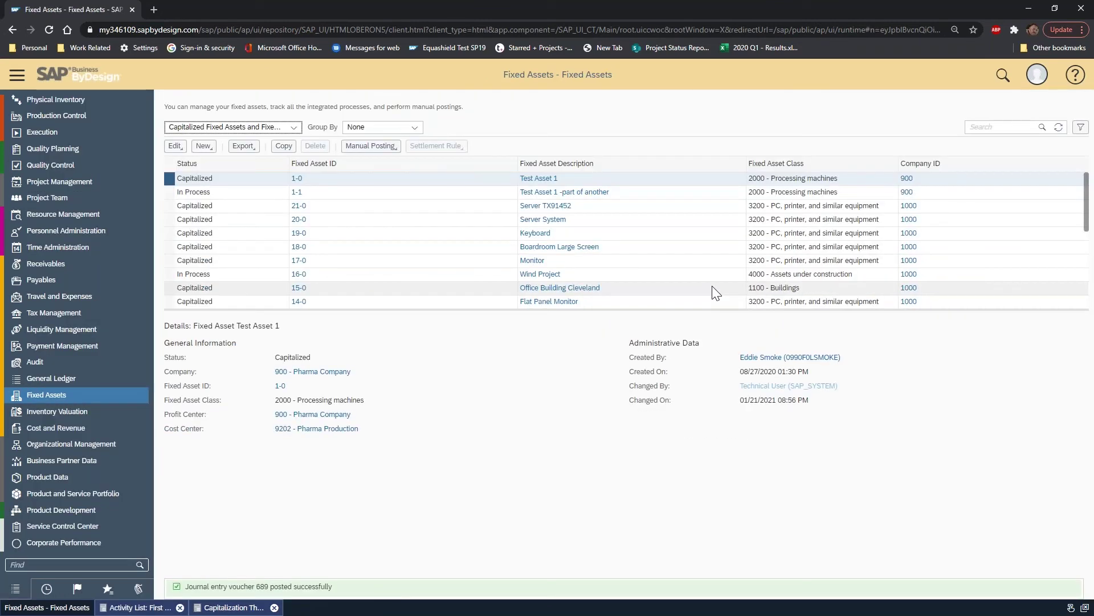
left_click(1059, 128)
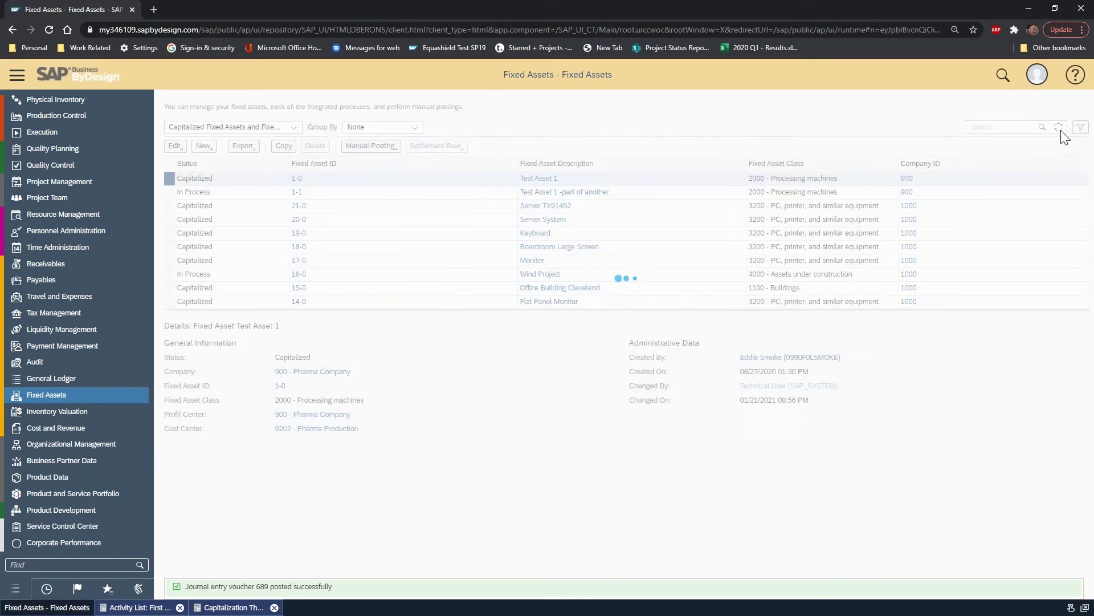
Step: Examine the Server TX91452 asset's book values and depreciation overview for the IFRS and US GAAP book depreciation views, and close the asset
left_click(606, 208)
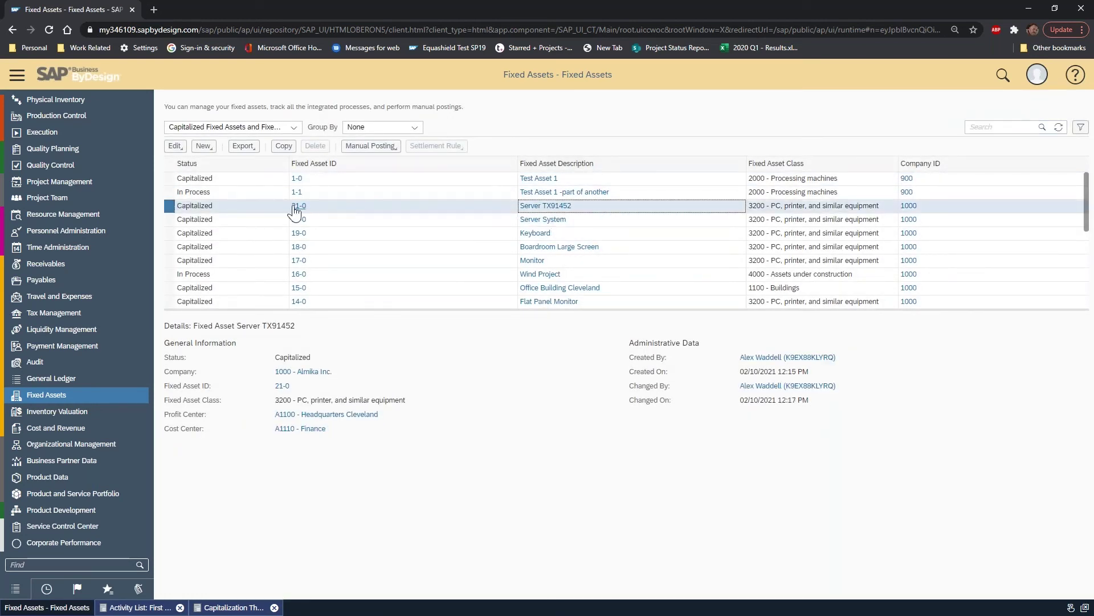
left_click(176, 147)
left_click(205, 180)
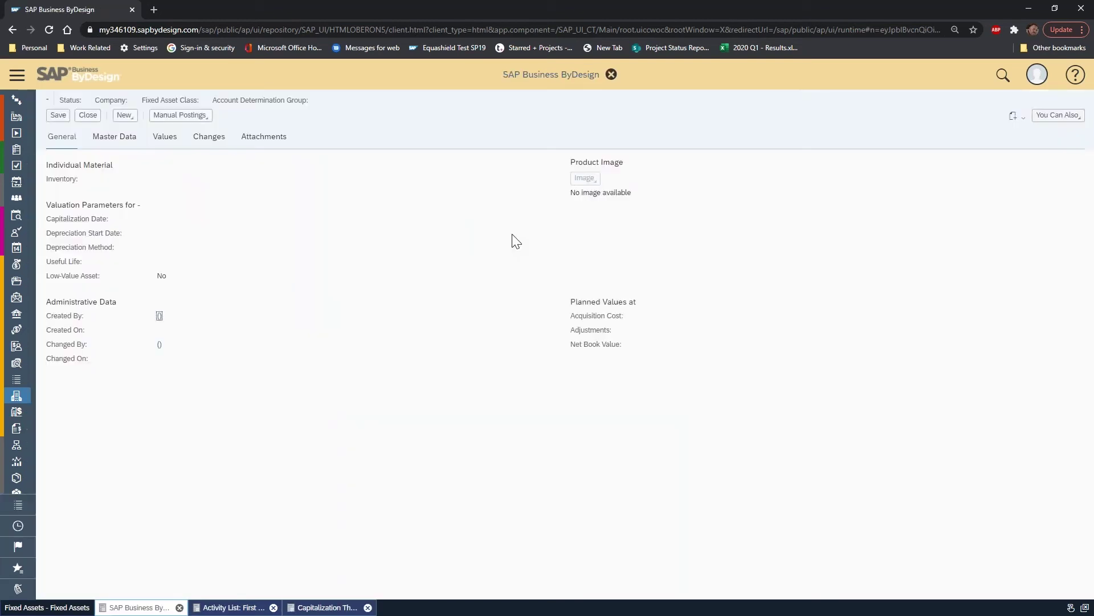
left_click(165, 137)
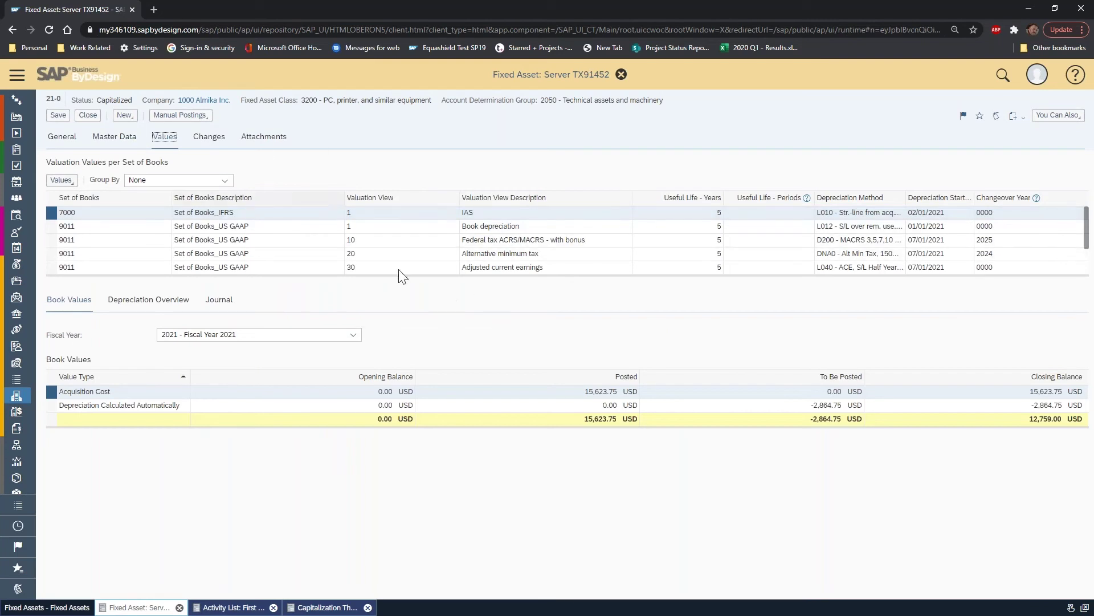
left_click(174, 302)
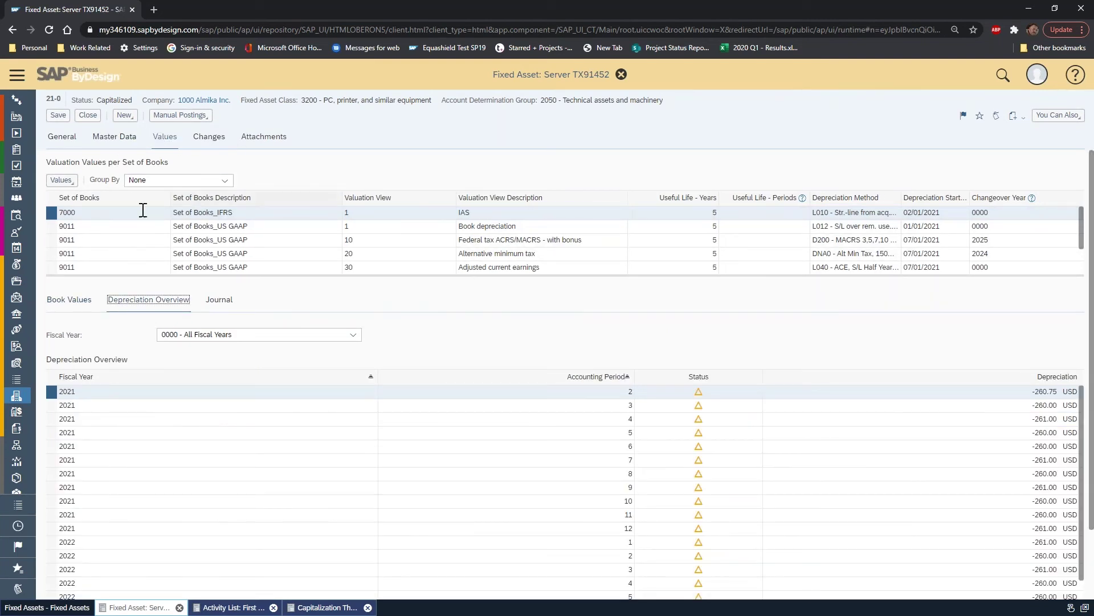
left_click(53, 226)
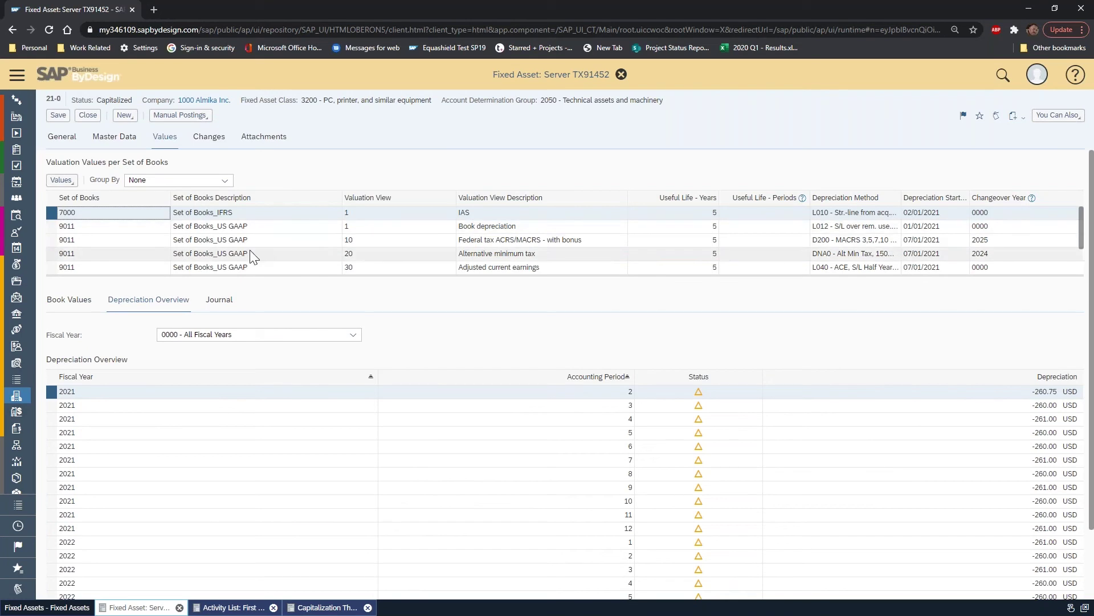
left_click(255, 228)
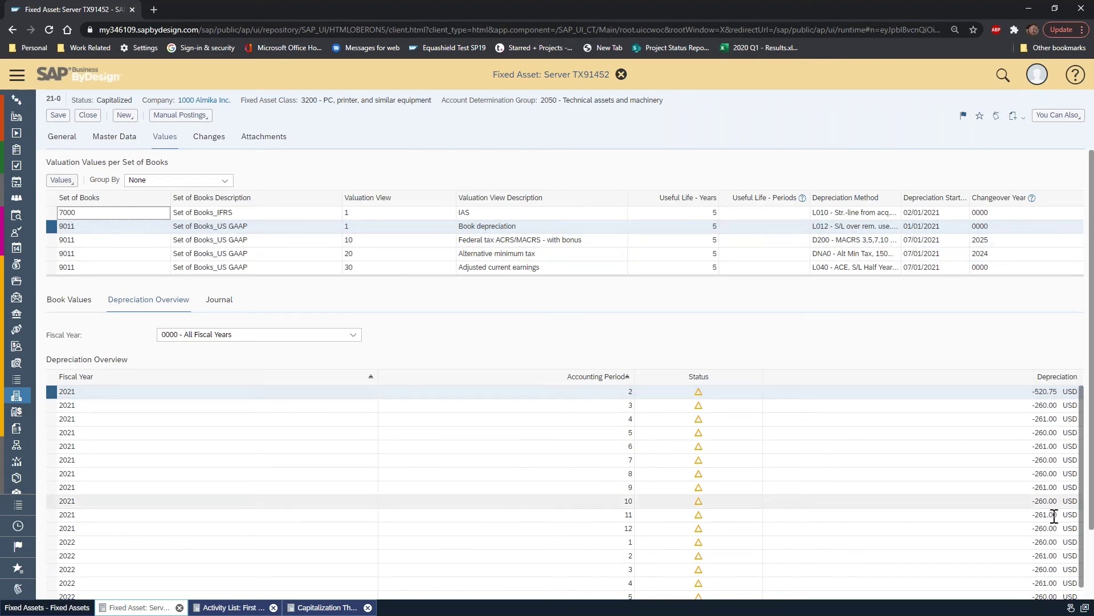
left_click(621, 75)
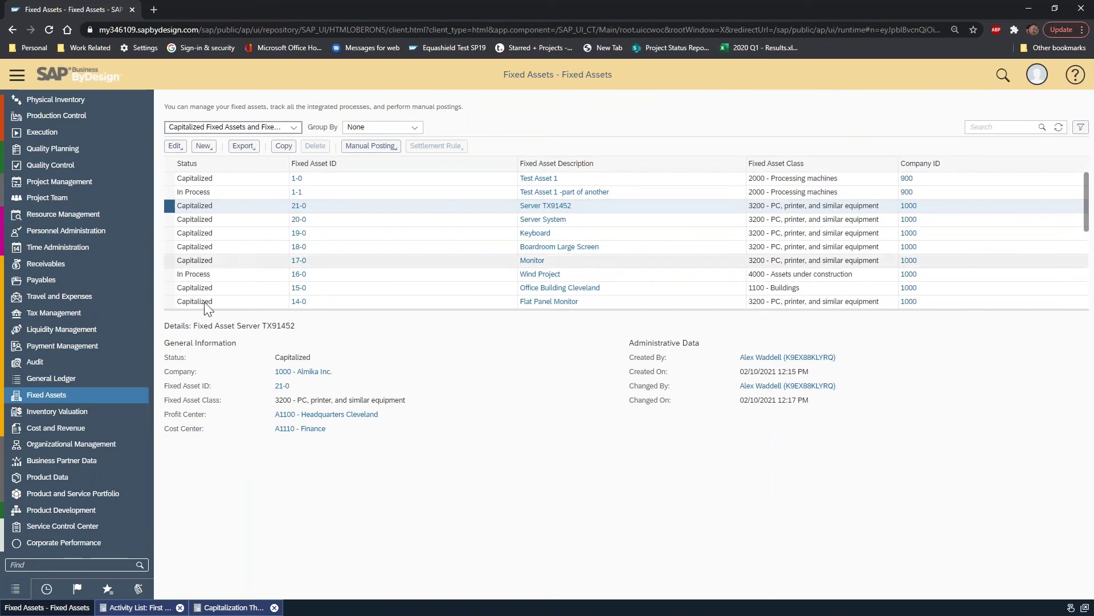
scroll(84, 268, "up", 10)
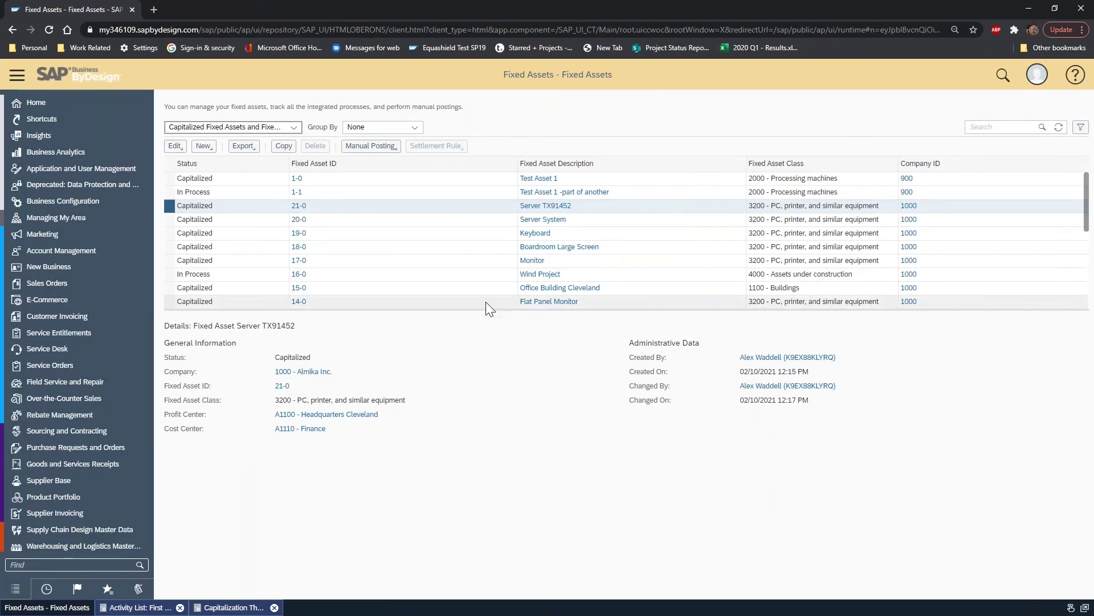
scroll(74, 204, "down", 1)
scroll(74, 204, "down", 3)
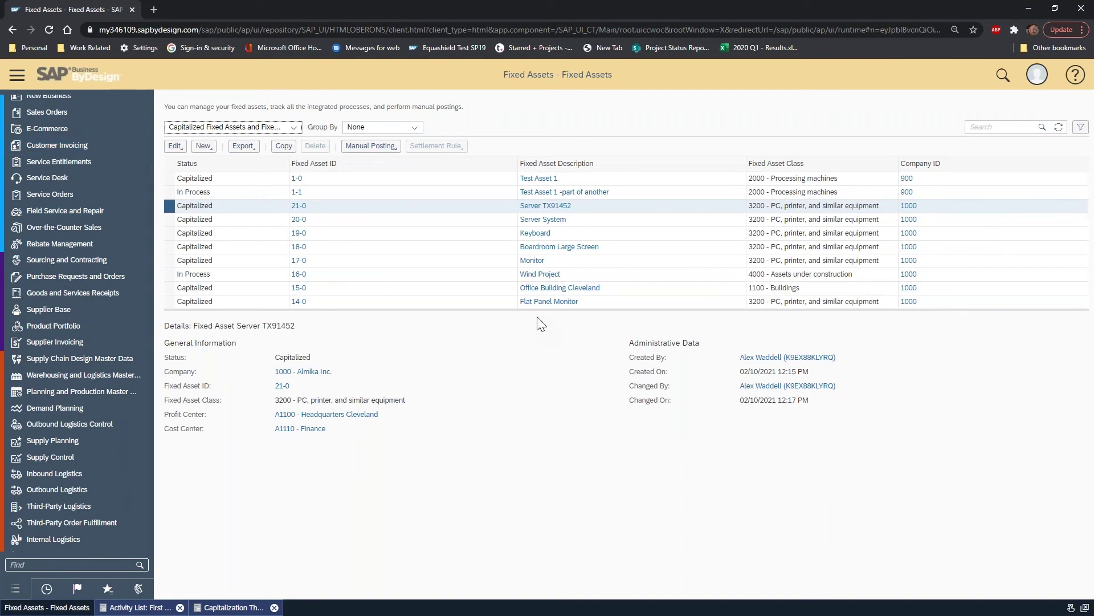
Step: Review the capitalization threshold settings for the US-GAAP and IFRS accounting principles and close them
left_click(233, 608)
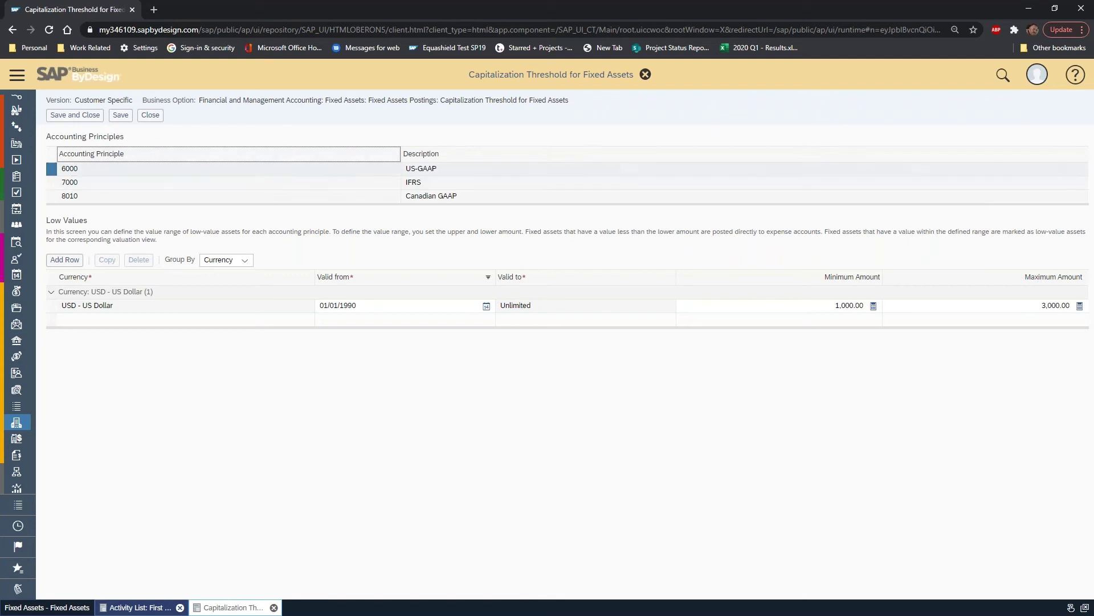
left_click(52, 183)
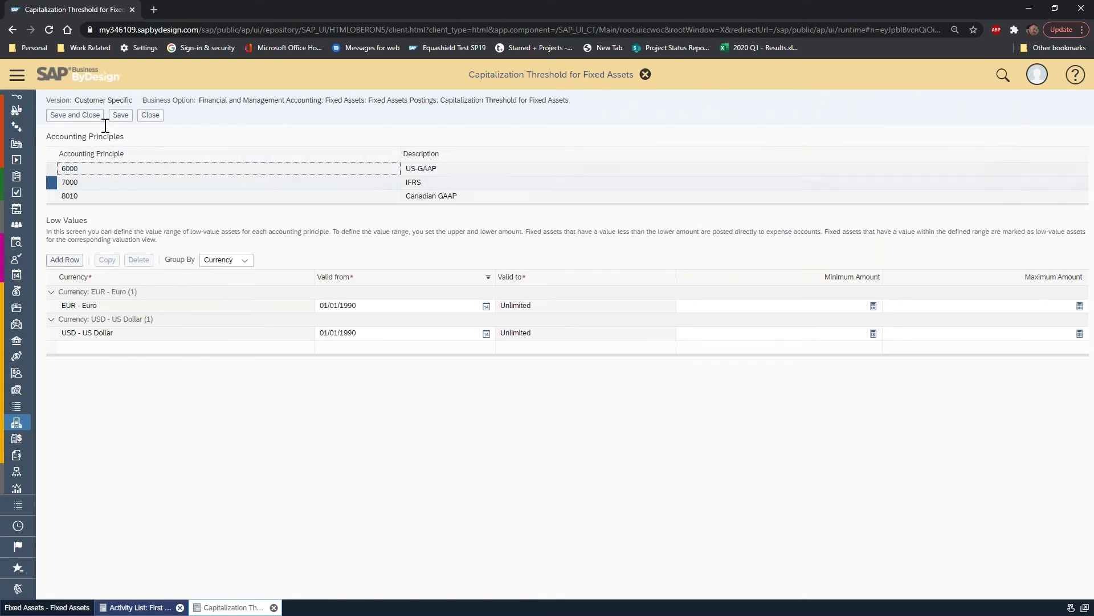
left_click(150, 115)
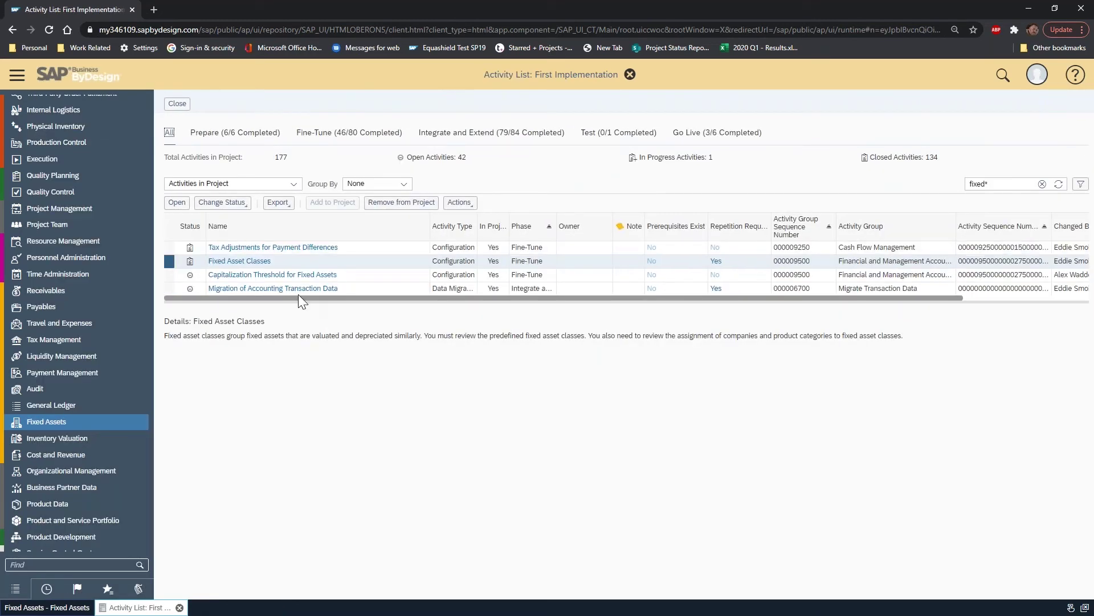
Step: Examine which fixed asset classes the product categories are assigned to in Asset Class Determination, and close the Fixed Asset Classes activity
left_click(239, 262)
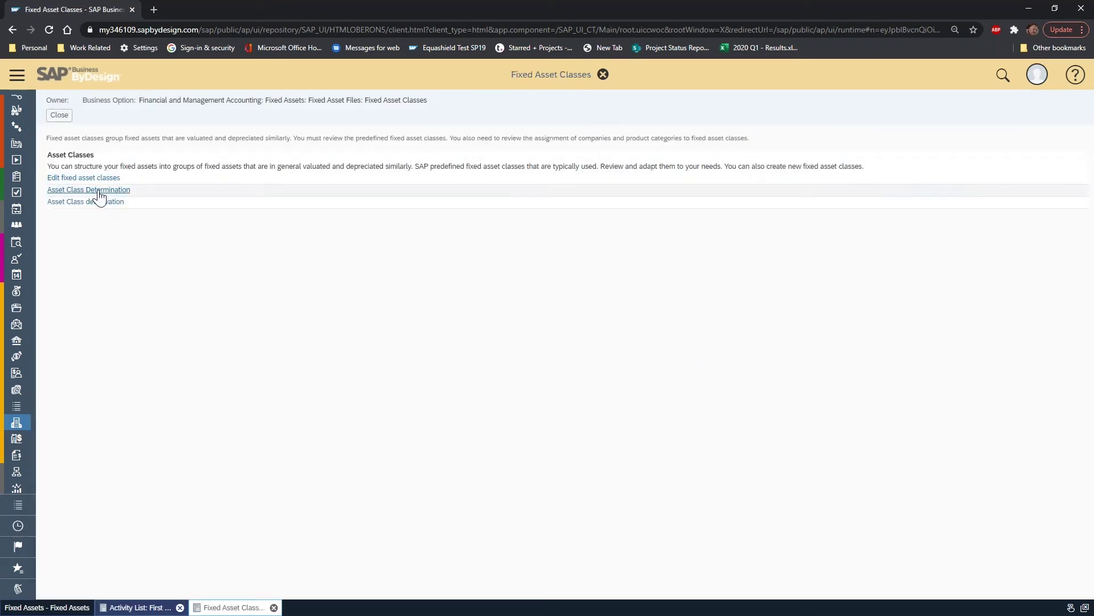
left_click(399, 196)
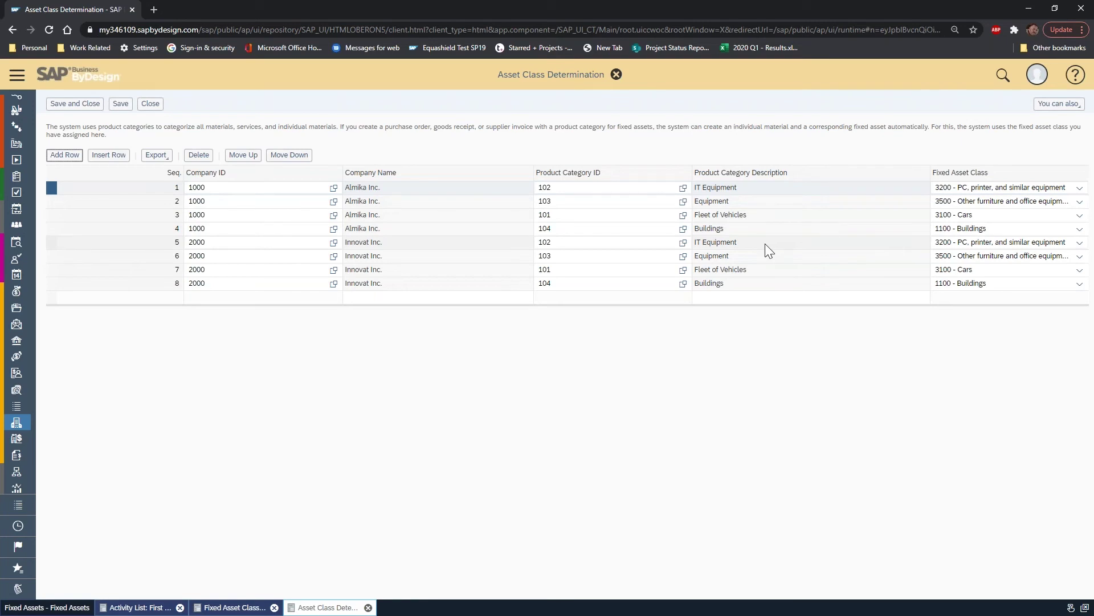
left_click(620, 185)
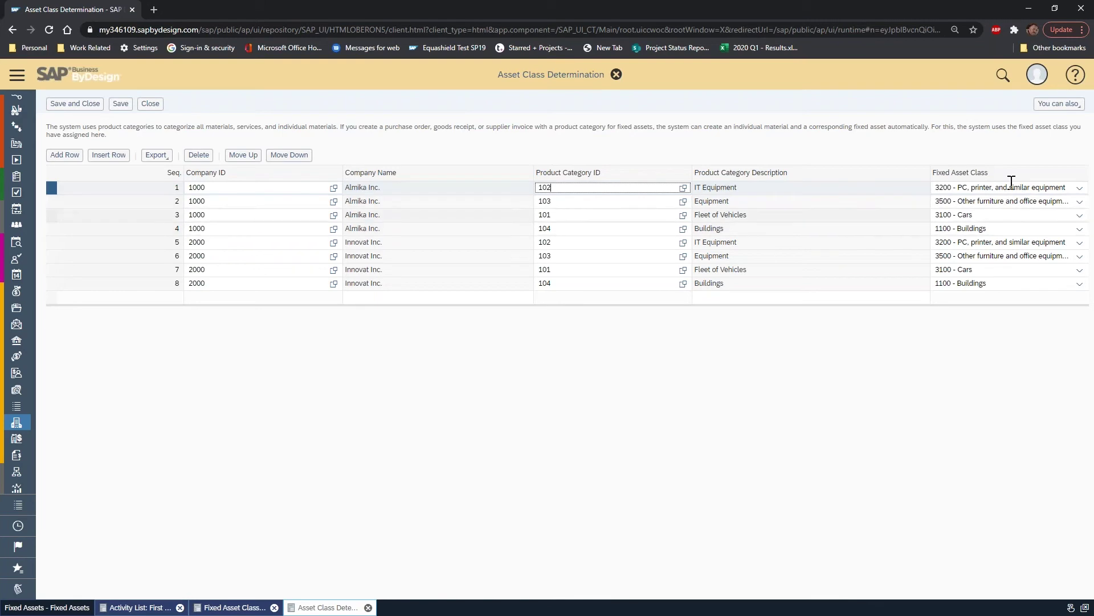
left_click(616, 74)
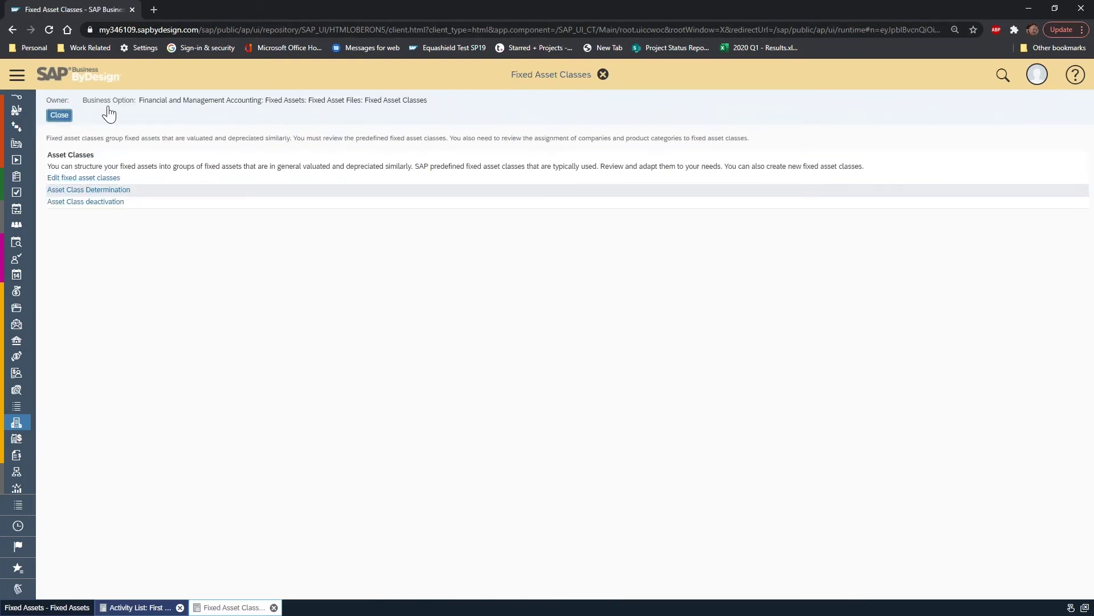
left_click(59, 114)
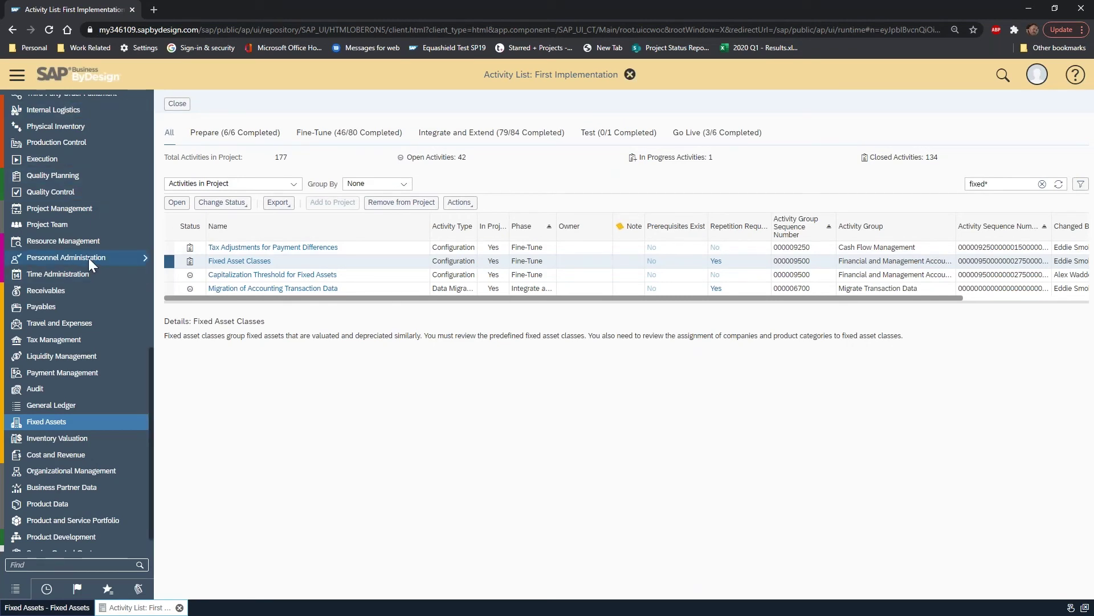
Step: Create a new purchase order with supplier Electrical Parts International for company 1000 - Almika Inc
scroll(87, 257, "up", 5)
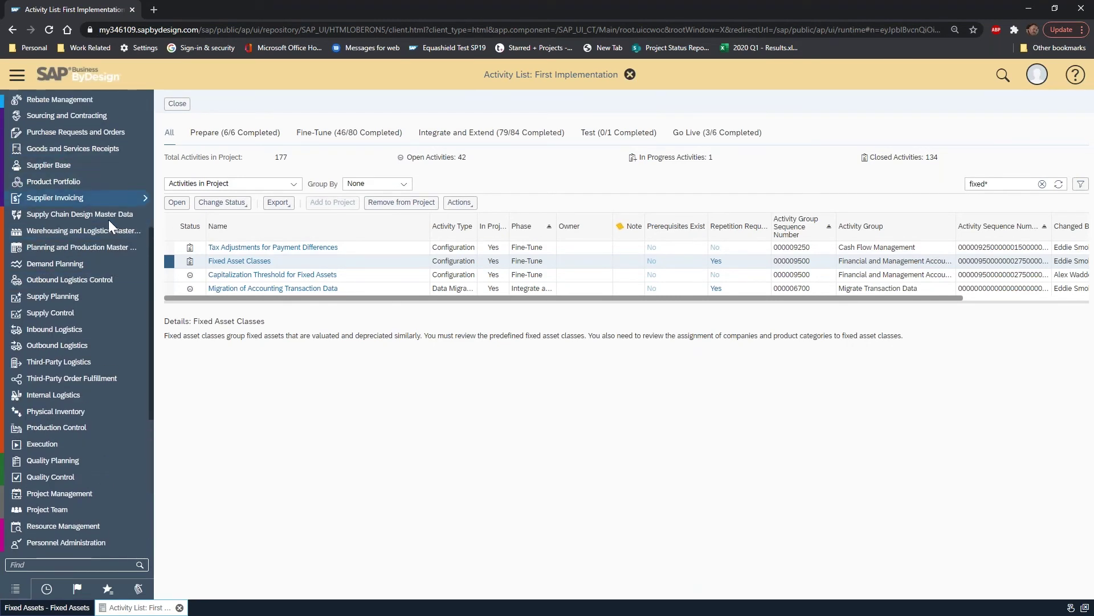
scroll(98, 199, "up", 4)
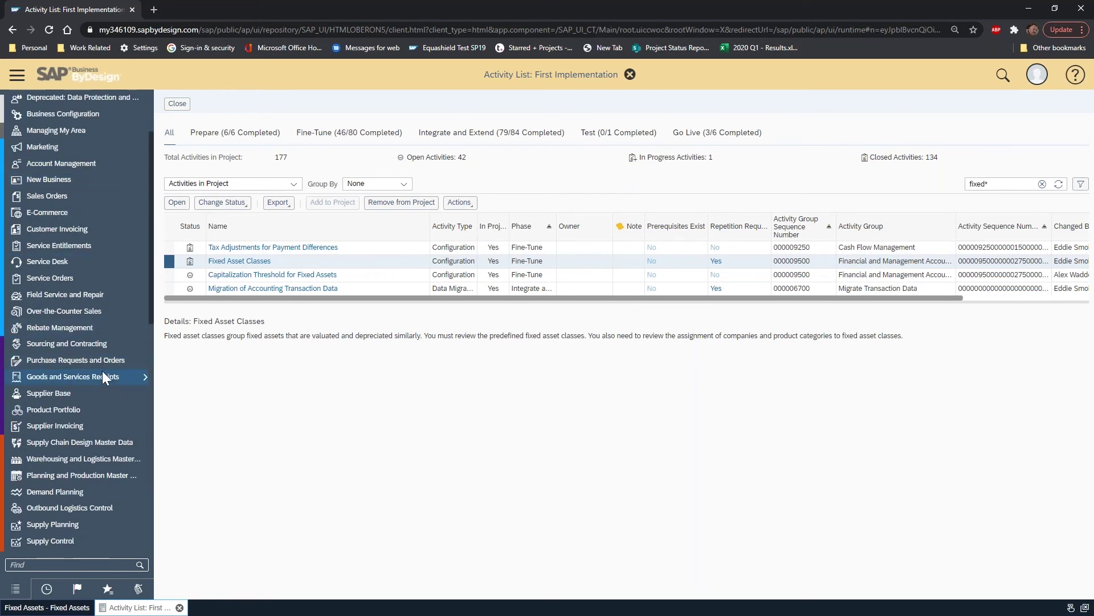
mouse_move(77, 358)
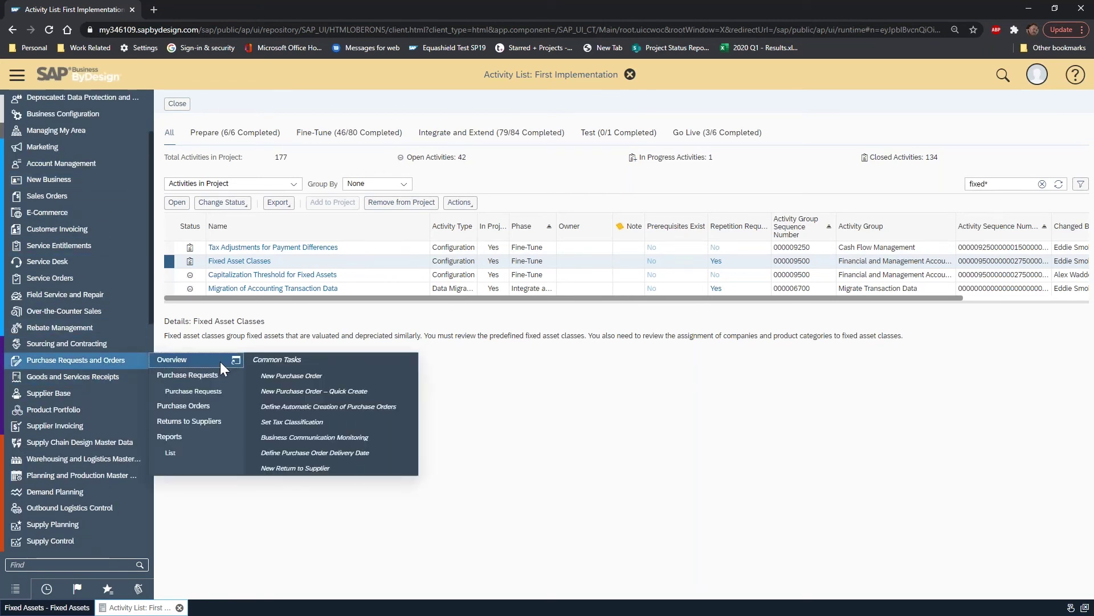
left_click(280, 375)
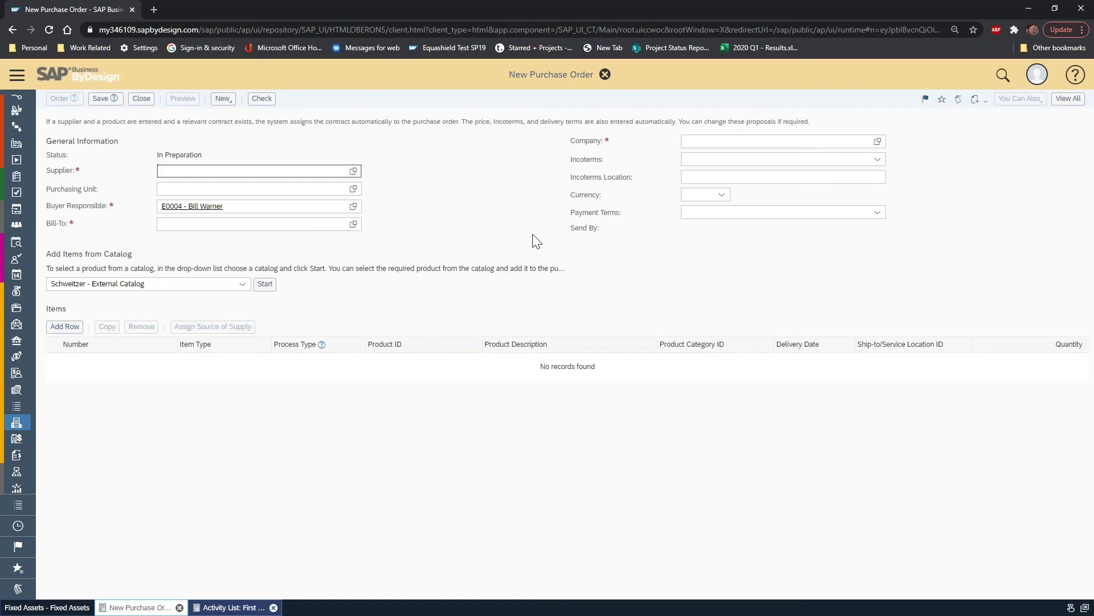
left_click(352, 172)
left_click(465, 401)
left_click(704, 143)
type("1000")
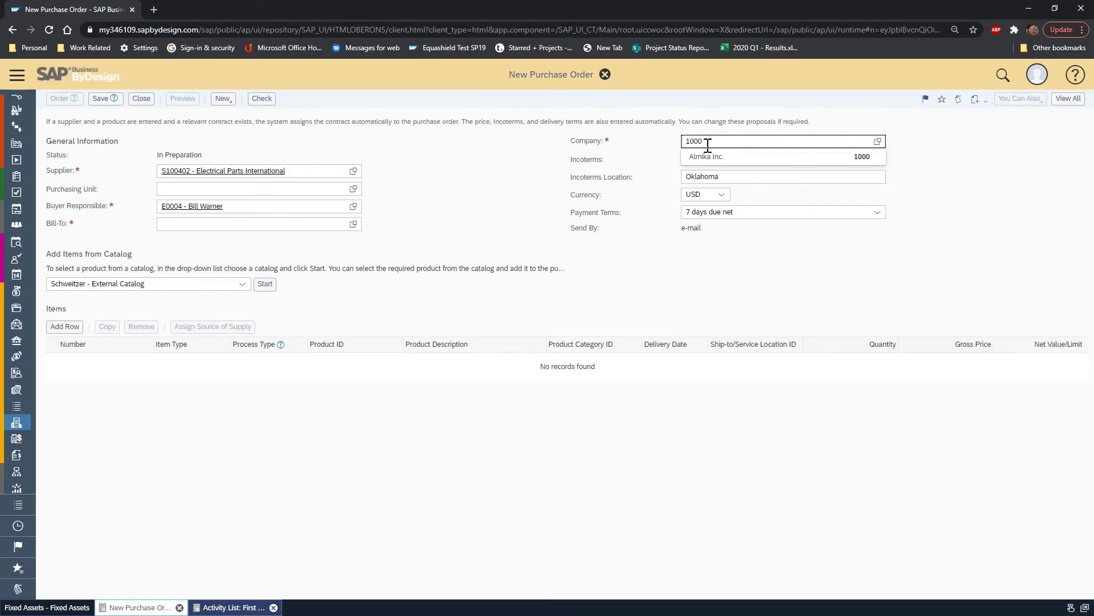
left_click(714, 157)
Step: Add an item row to the purchase order, checking the type options and keeping item type Material and process type Non-Stock
left_click(62, 329)
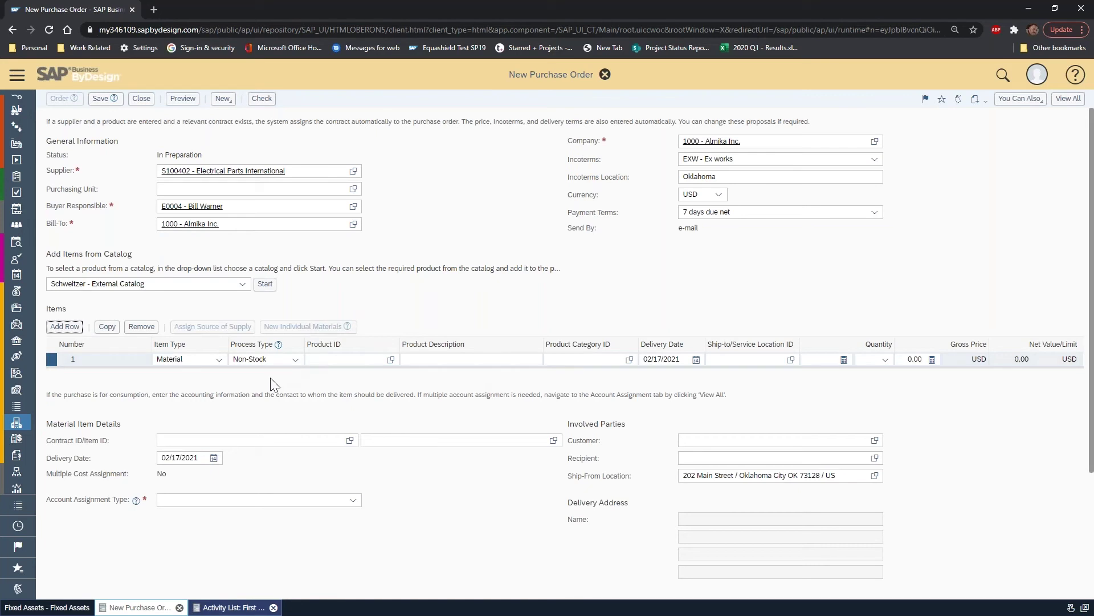
left_click(218, 360)
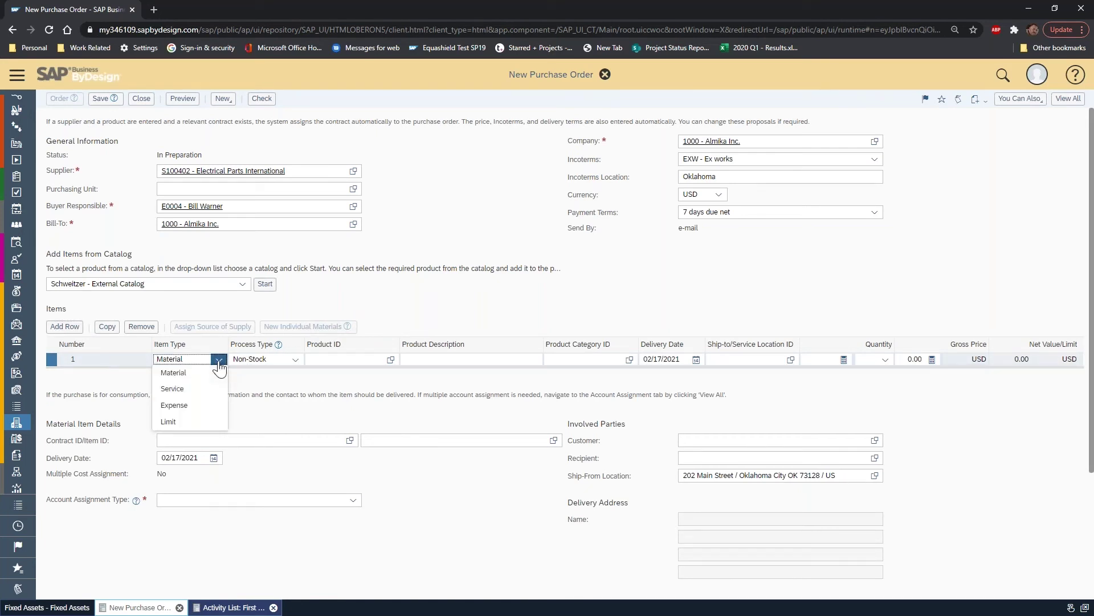
left_click(218, 364)
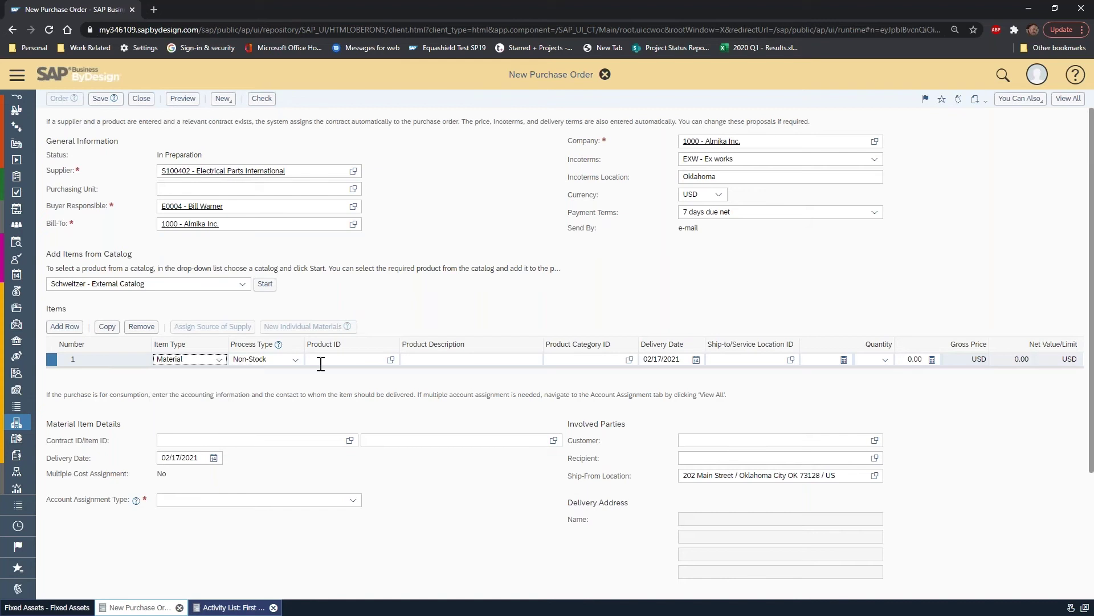
left_click(297, 364)
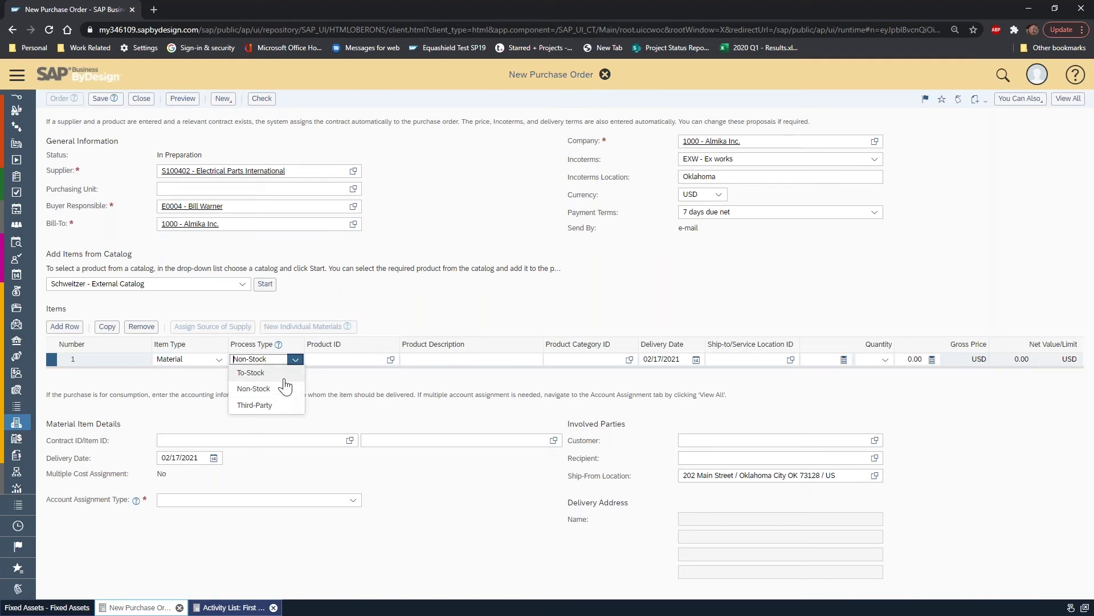
left_click(296, 359)
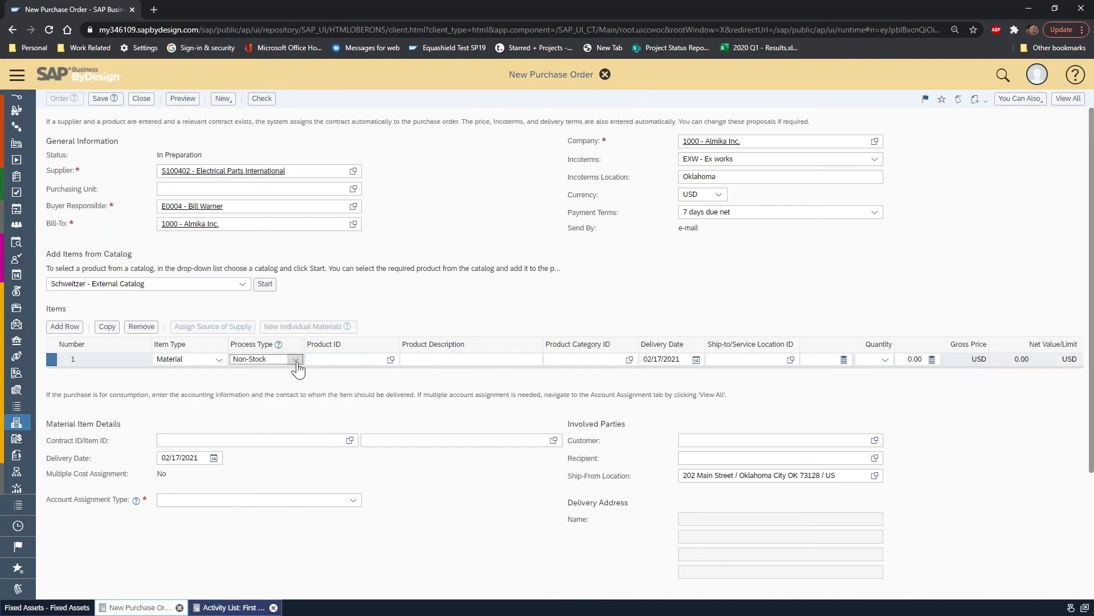
left_click(295, 360)
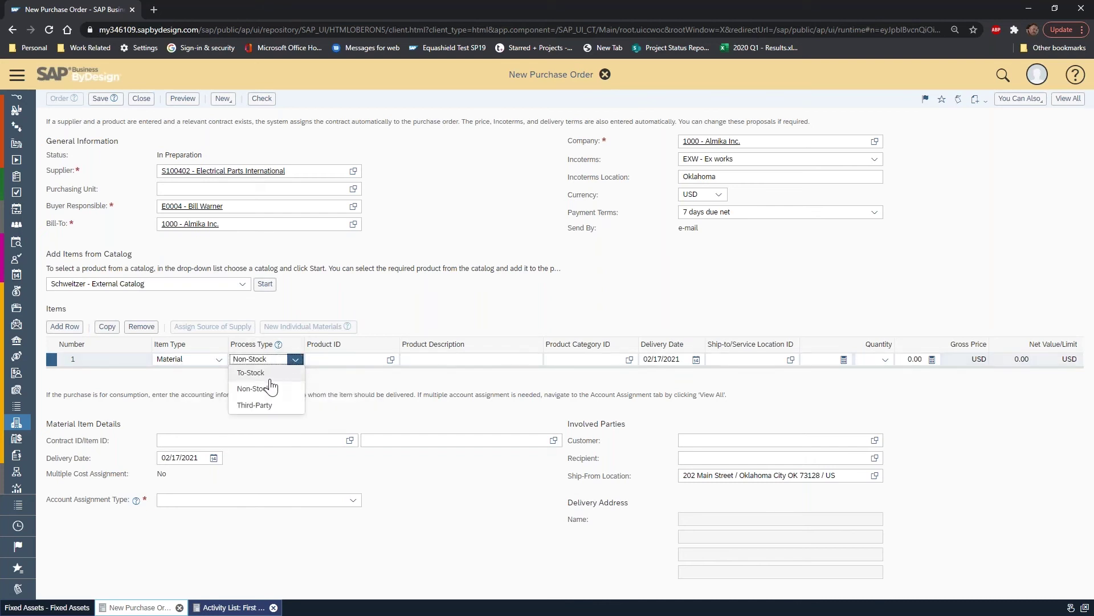
left_click(351, 331)
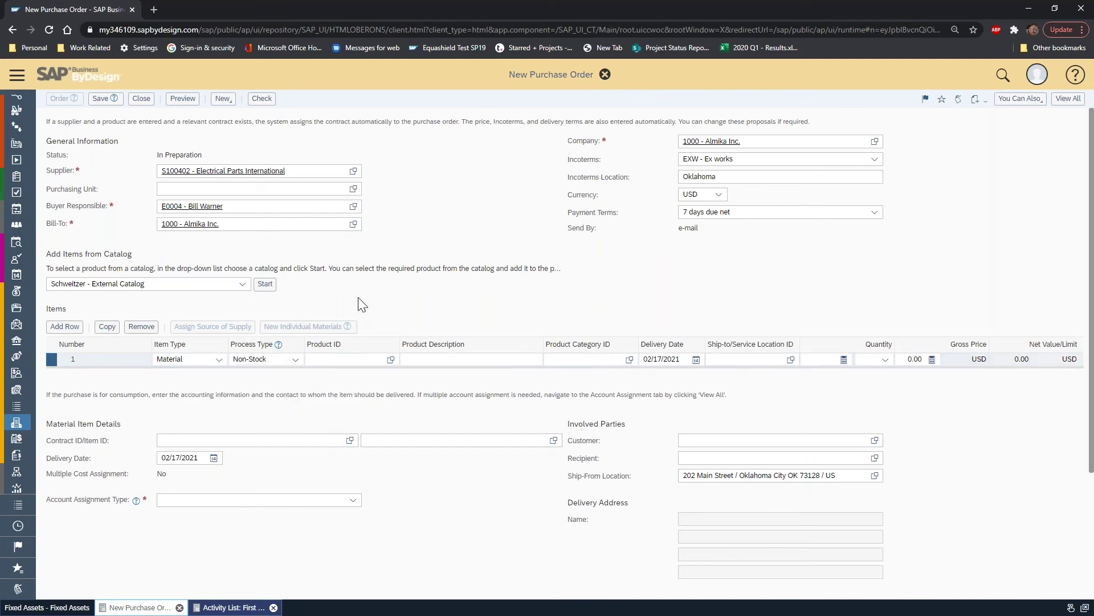
Step: Describe the item as "Boardroom Large Monitor 55"" and set its ship-to location to P1100, Almika Heating Cleveland
left_click(434, 360)
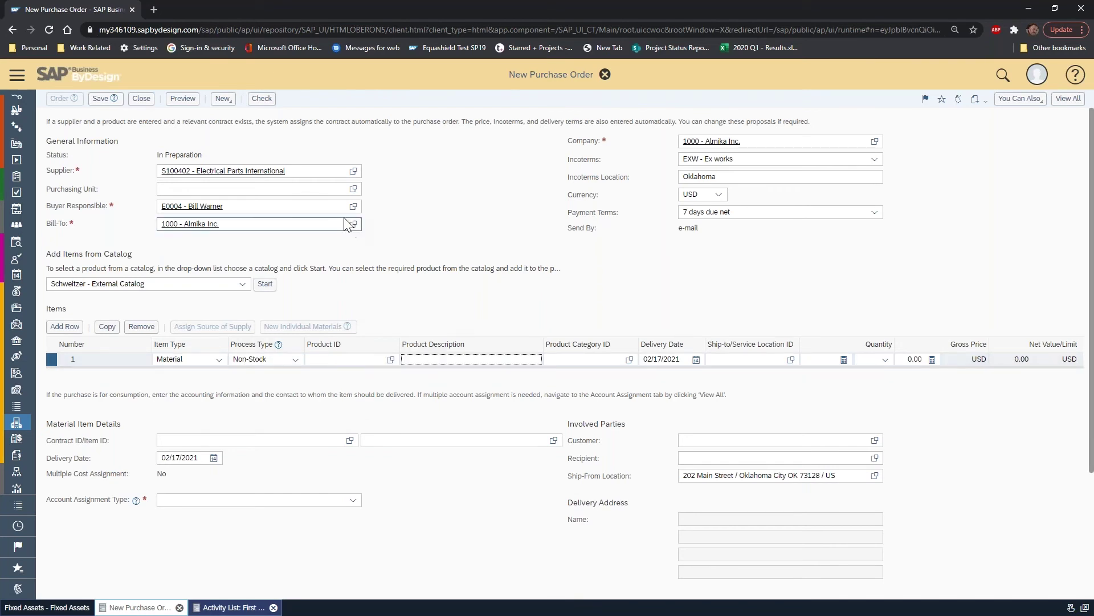
type("Boardroom ")
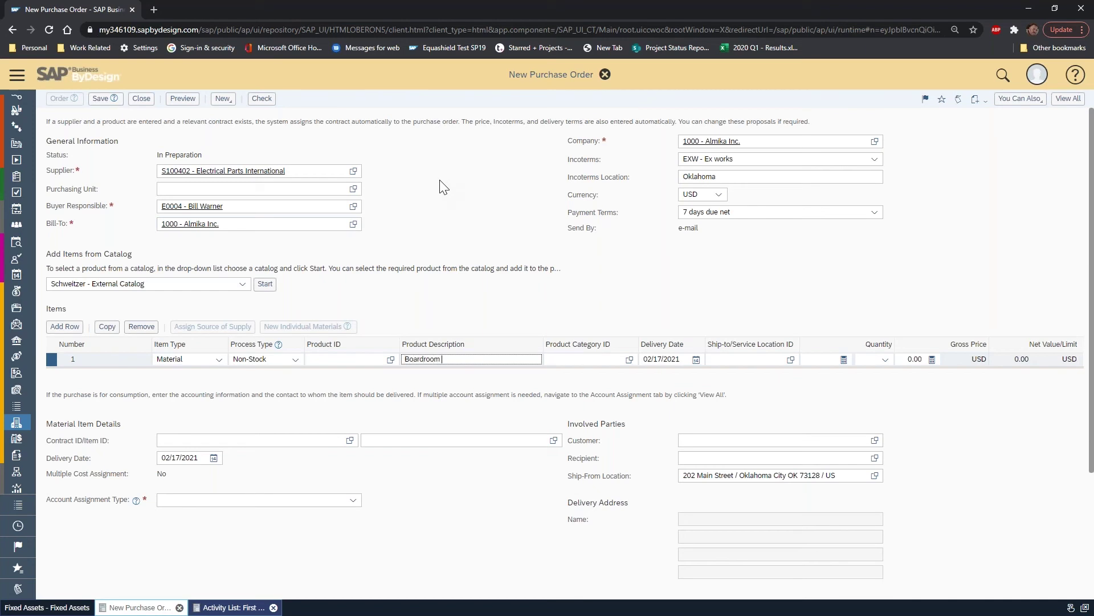
type("Large Mont")
type("tor 55\"")
left_click(761, 358)
left_click(791, 359)
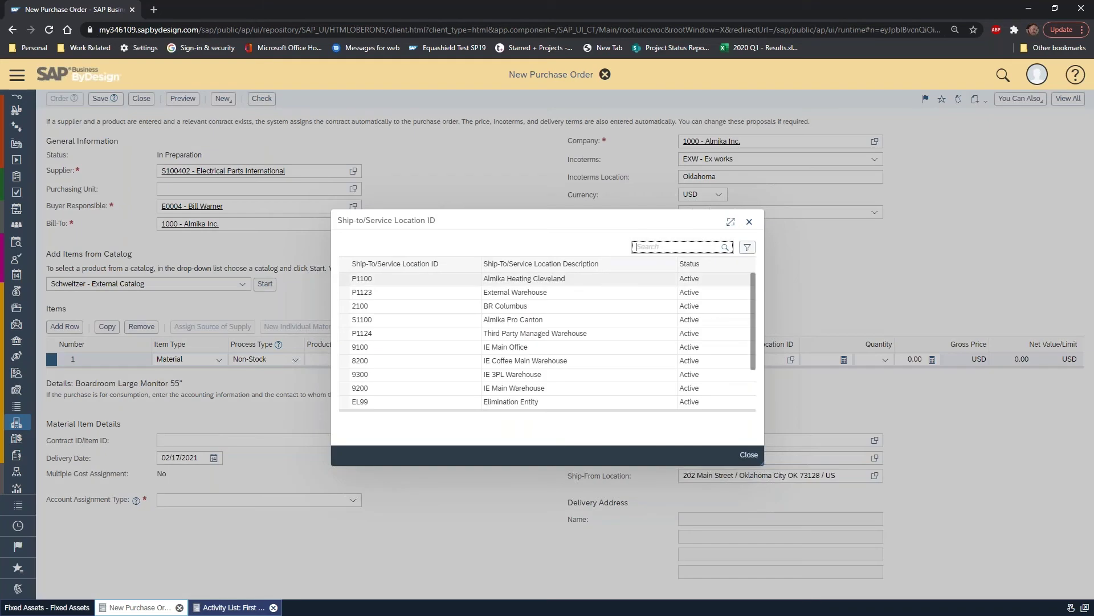
key("Return")
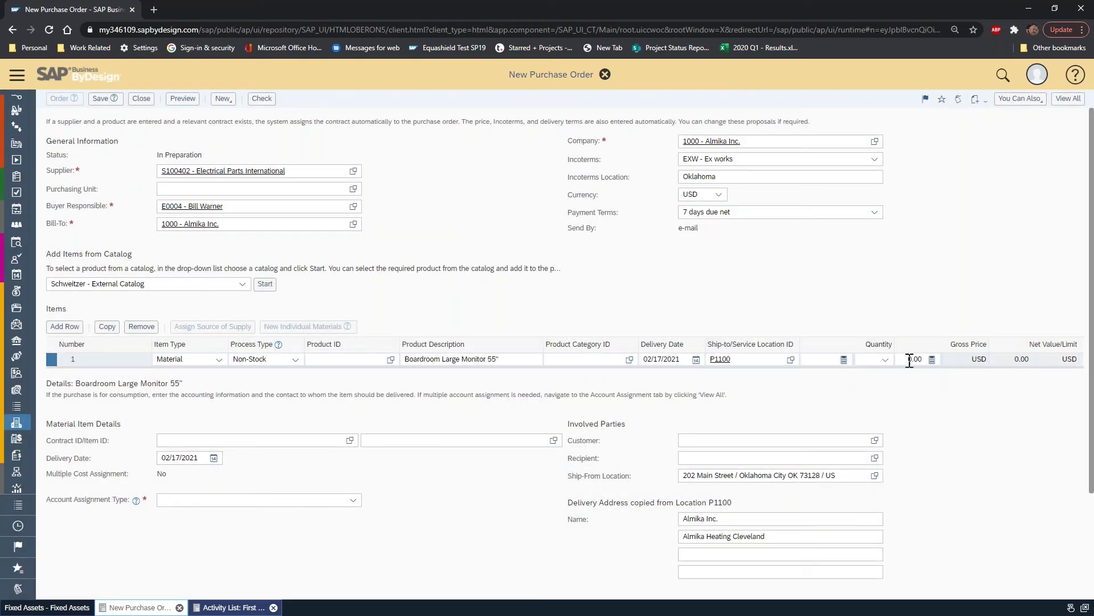
Step: Set the boardroom monitor item's quantity to 1 and its price to 7000 USD
left_click(816, 360)
type("1")
key("Tab")
key("Tab")
key("Tab")
type("7000")
Step: Assign the boardroom monitor item to account assignment type Cost Center with cost center A1110 - Finance
left_click(353, 500)
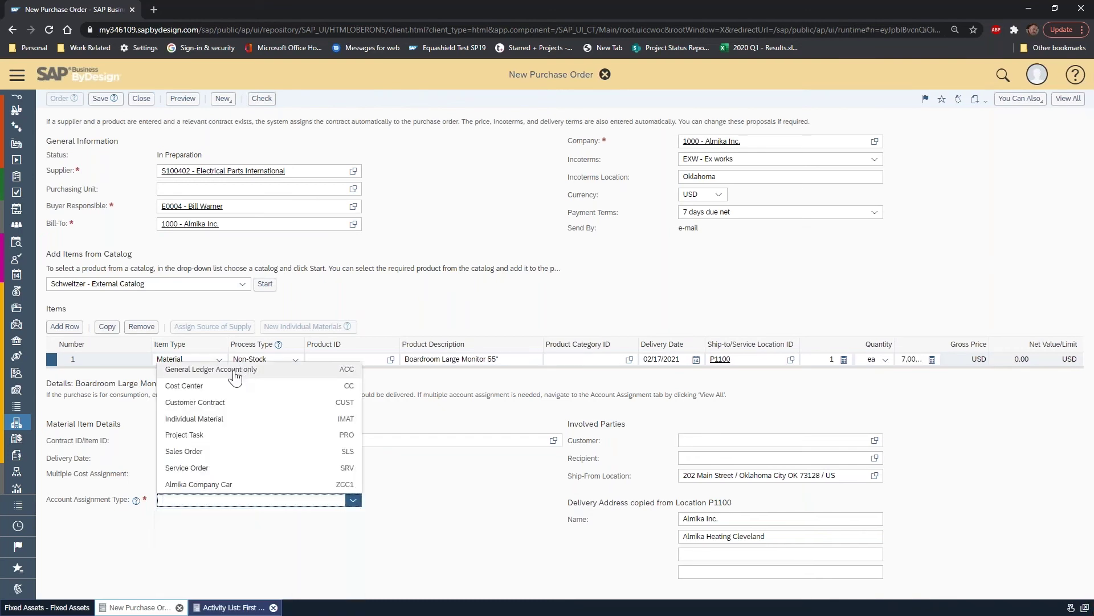
left_click(233, 387)
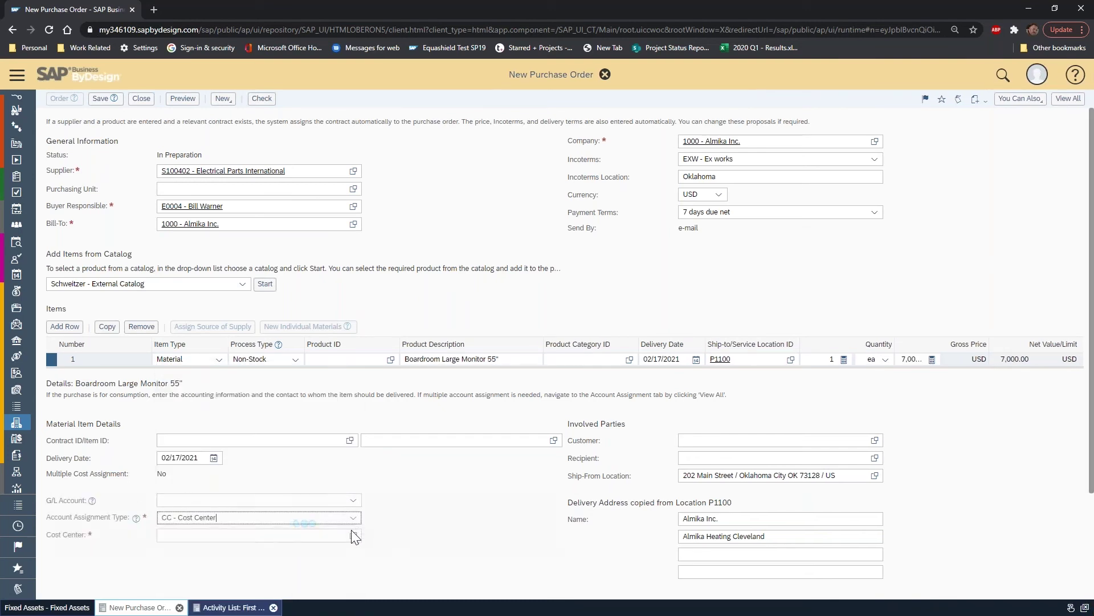
left_click(354, 537)
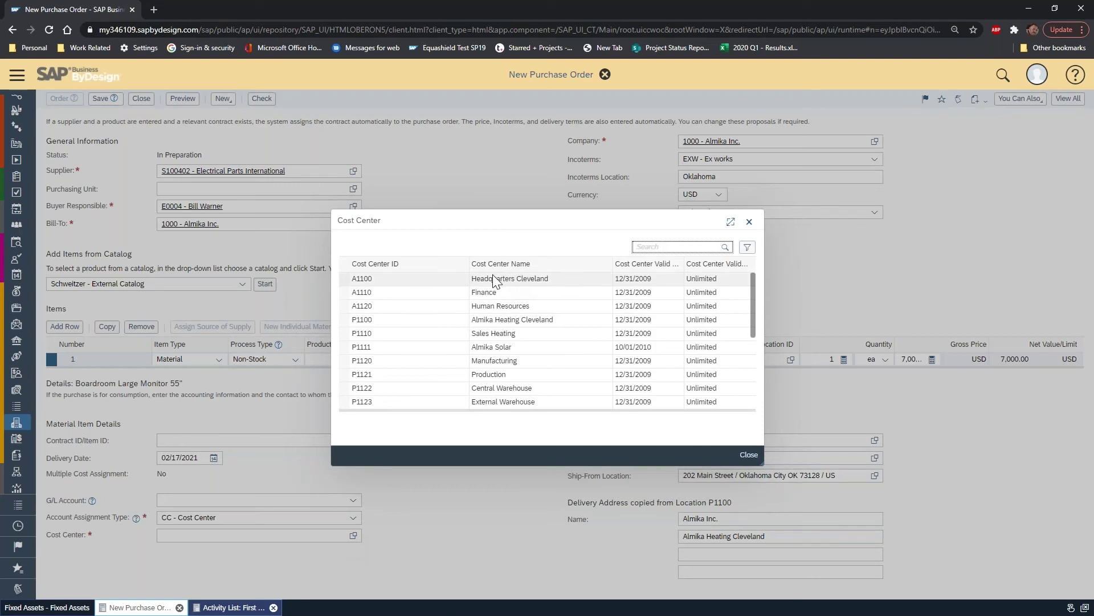
left_click(436, 297)
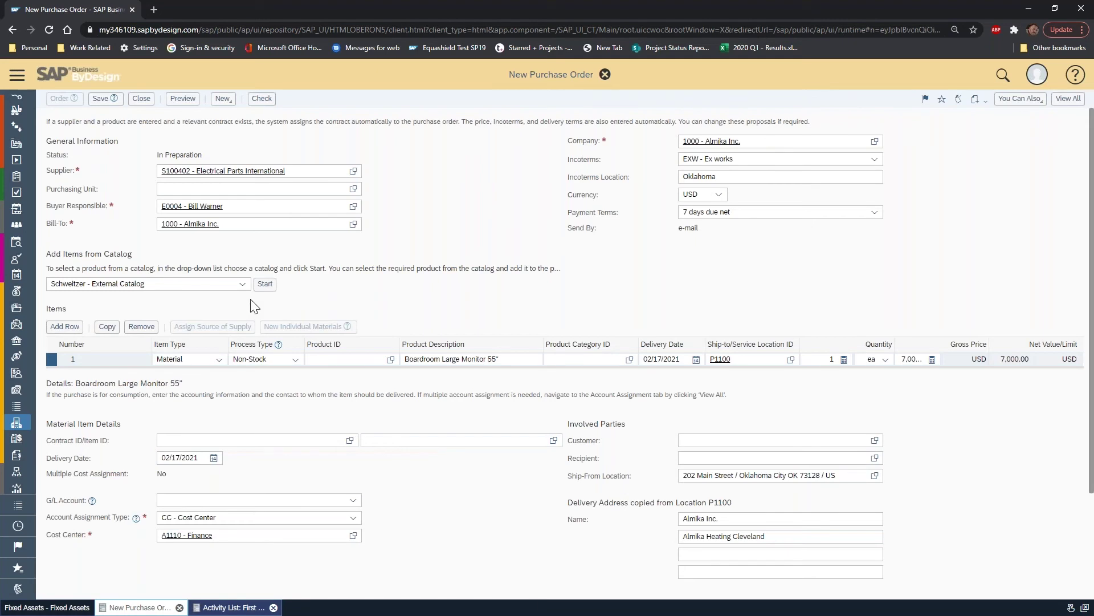
Step: Add a second item row to the purchase order, described as "Laptop for Executive"
left_click(75, 334)
left_click(418, 373)
type("Laptop for Exe")
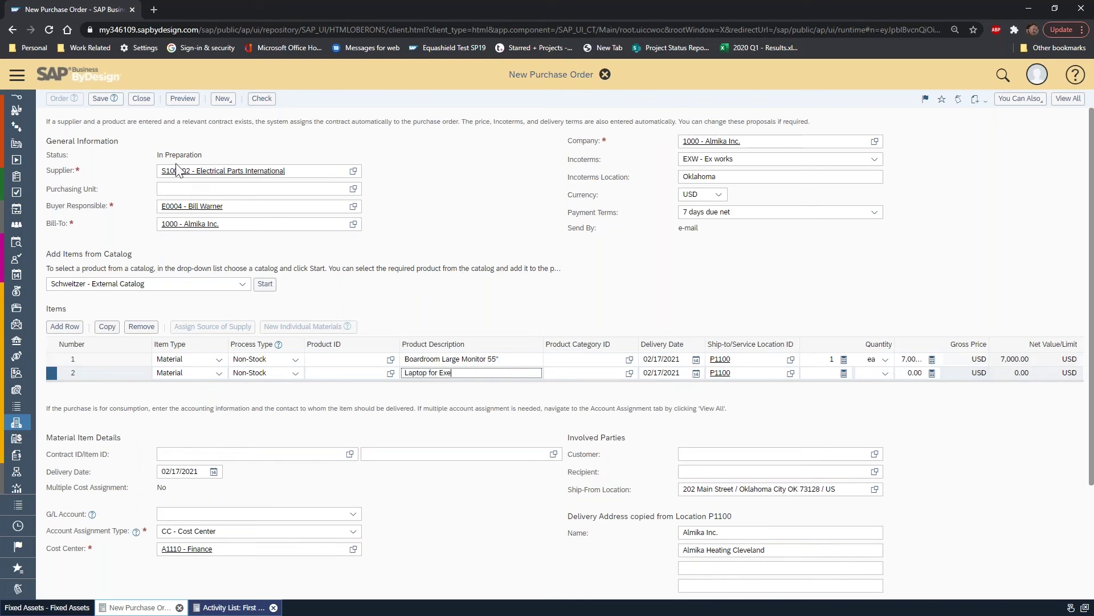
type("cutive")
key("Tab")
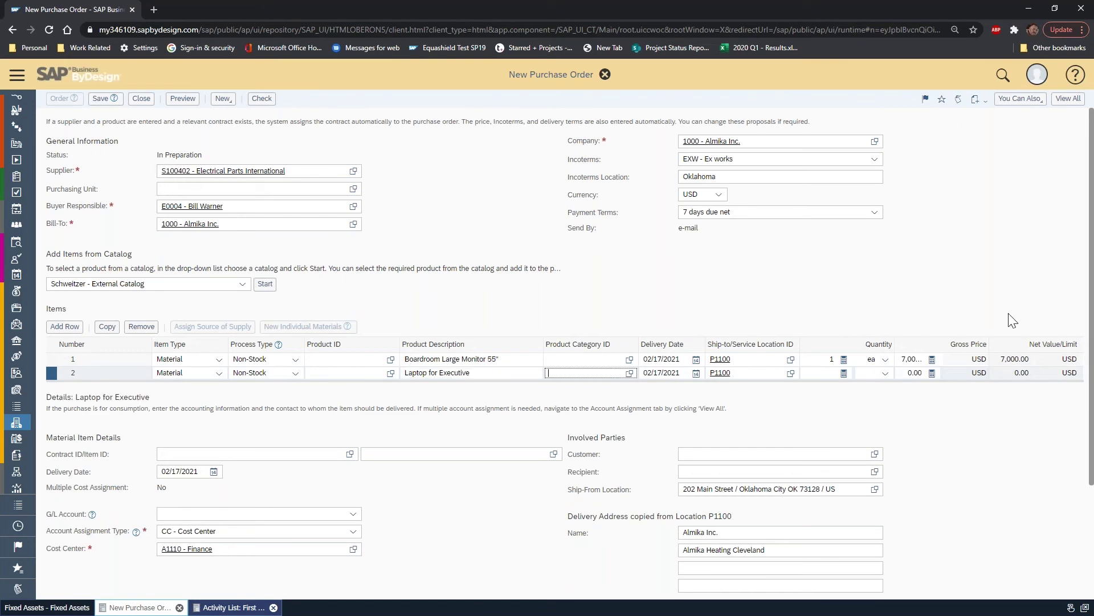
Step: Set the executive laptop item's quantity to 1 and its price to 1500 USD
left_click(828, 376)
type("1")
key("Tab")
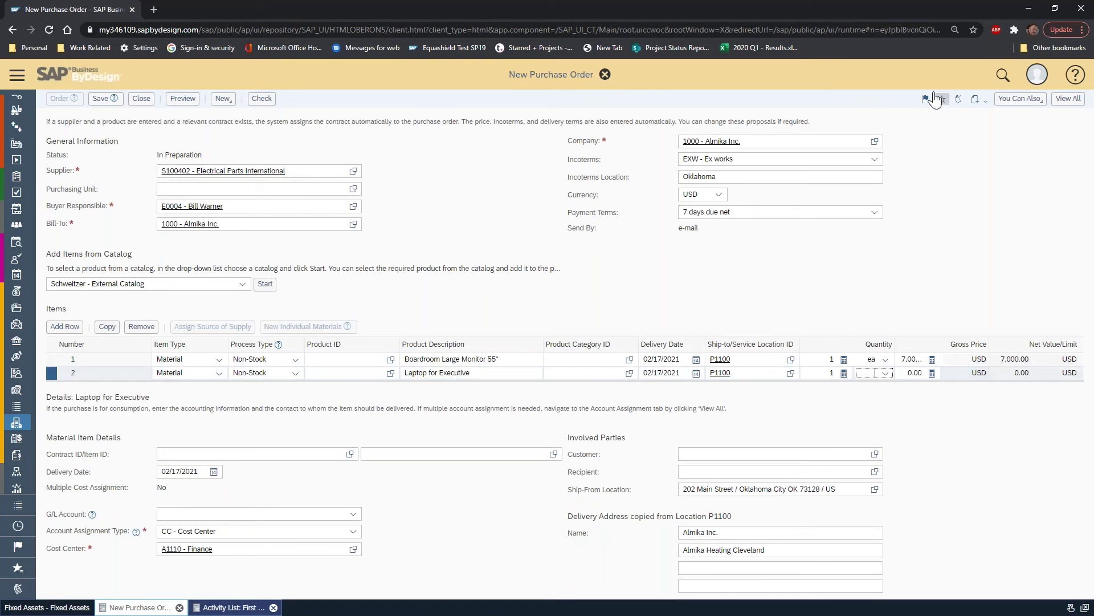
key("Tab")
type("1500")
left_click(960, 300)
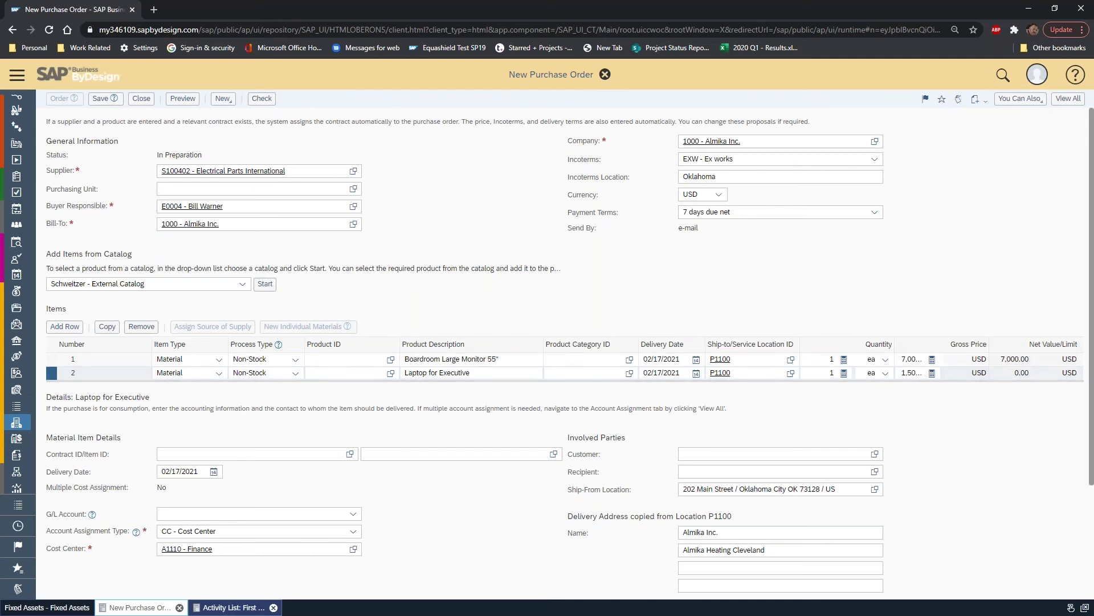
left_click(353, 514)
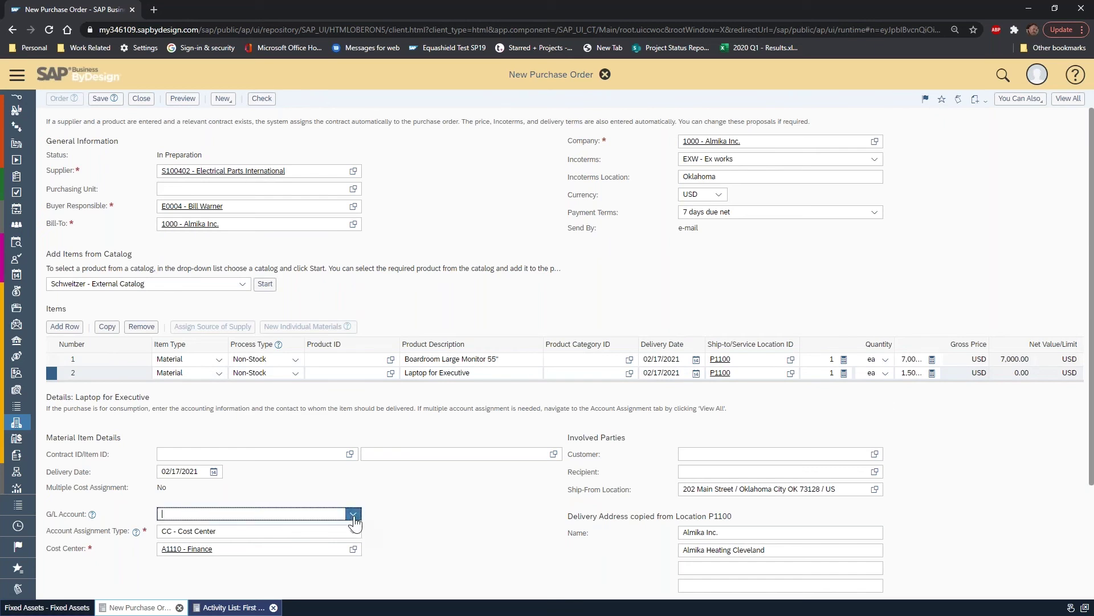
left_click(411, 518)
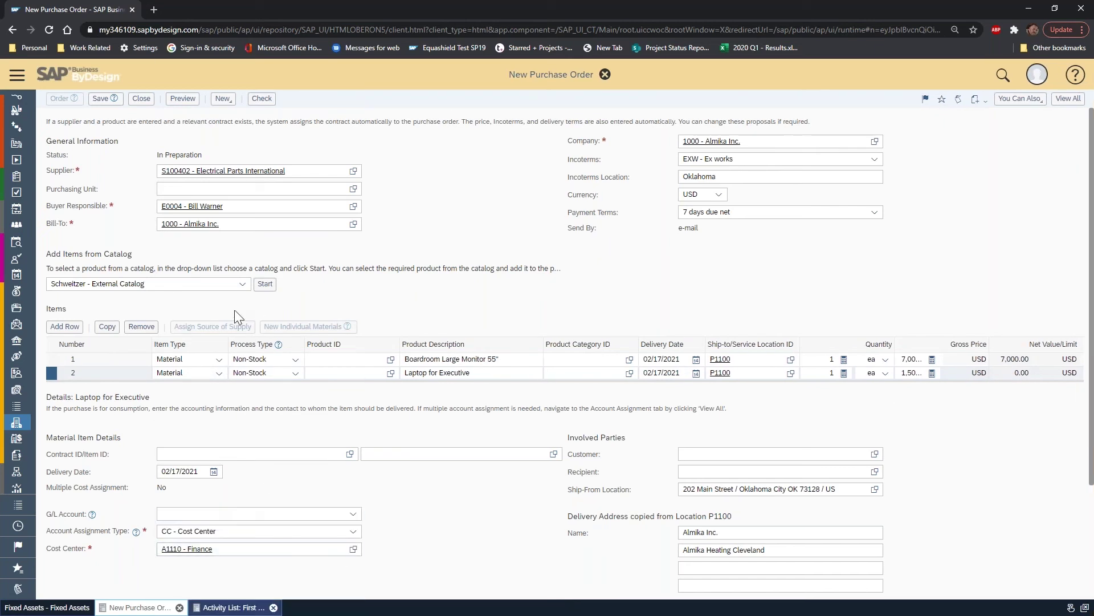
Step: Add a third item row described as "Desktop Monitor" with quantity 1 and a price of 300 USD
left_click(60, 327)
left_click(419, 387)
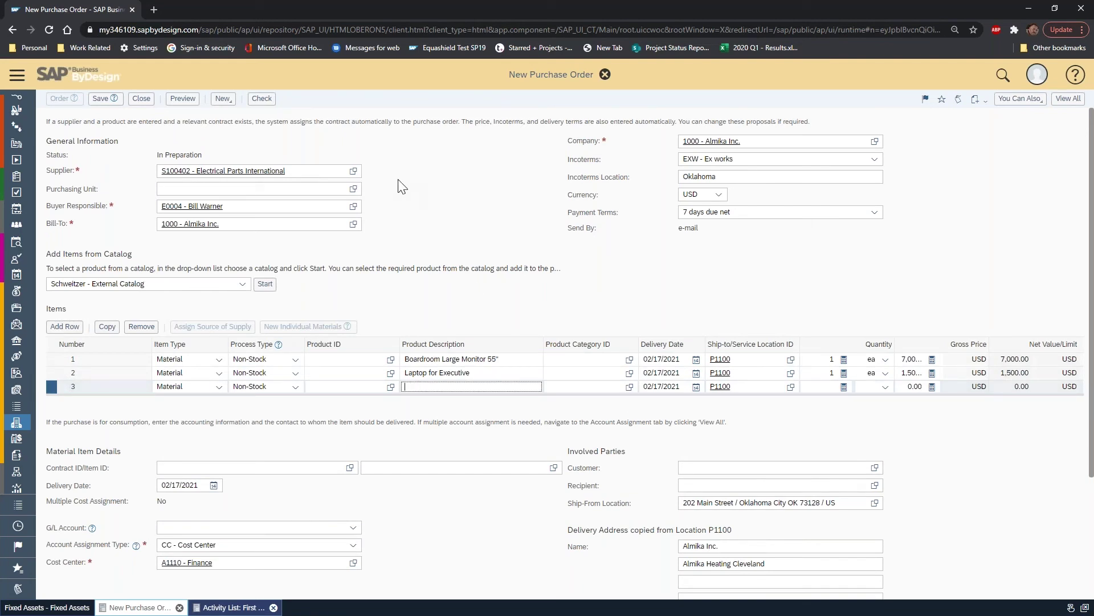
type("esktop Monitor")
key("Tab")
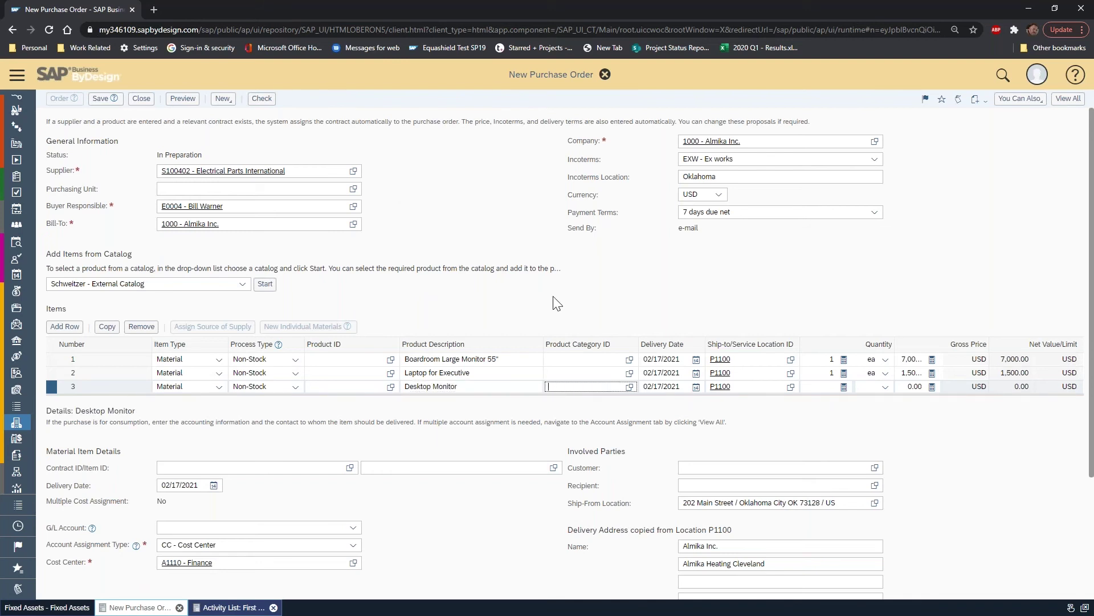
left_click(828, 385)
type("1")
key("Tab")
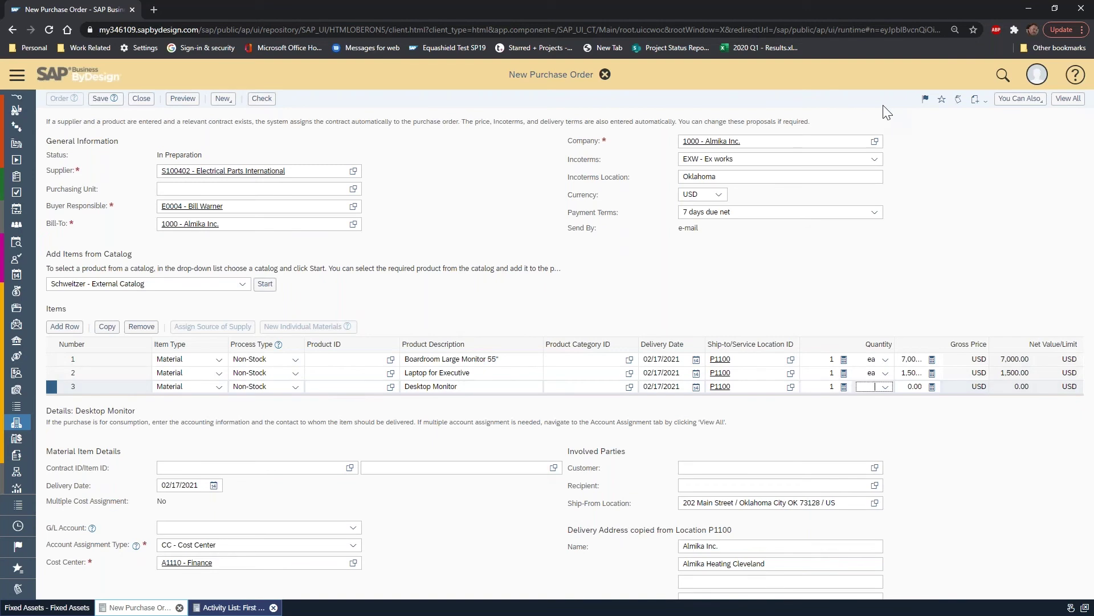
key("Tab")
type("300")
key("Tab")
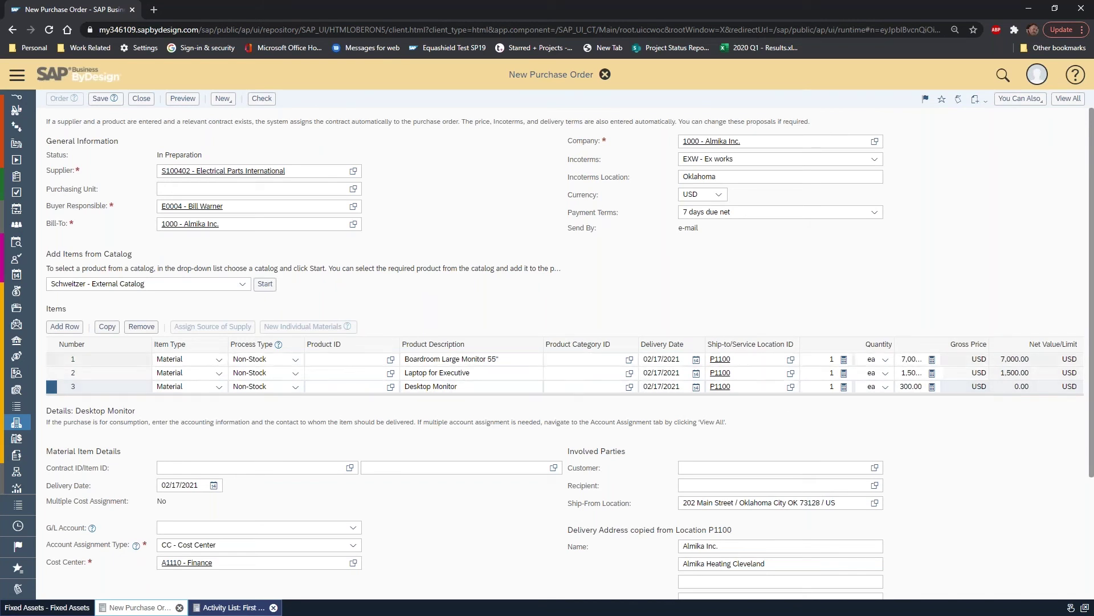
Step: Assign product category 102, IT Equipment, to all three purchase order items
left_click(629, 360)
left_click(630, 360)
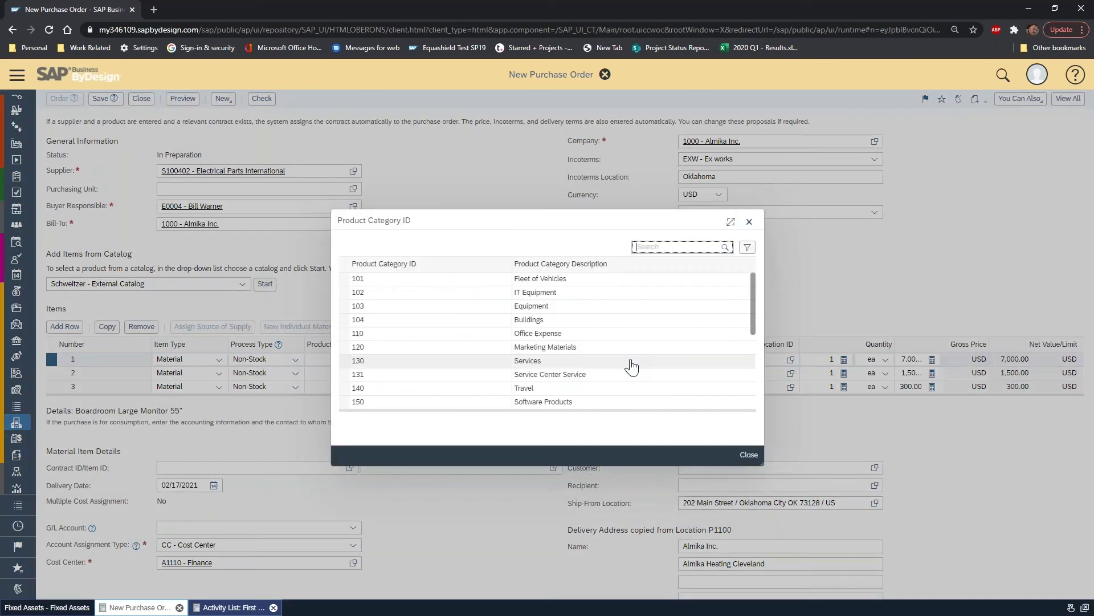
left_click(393, 295)
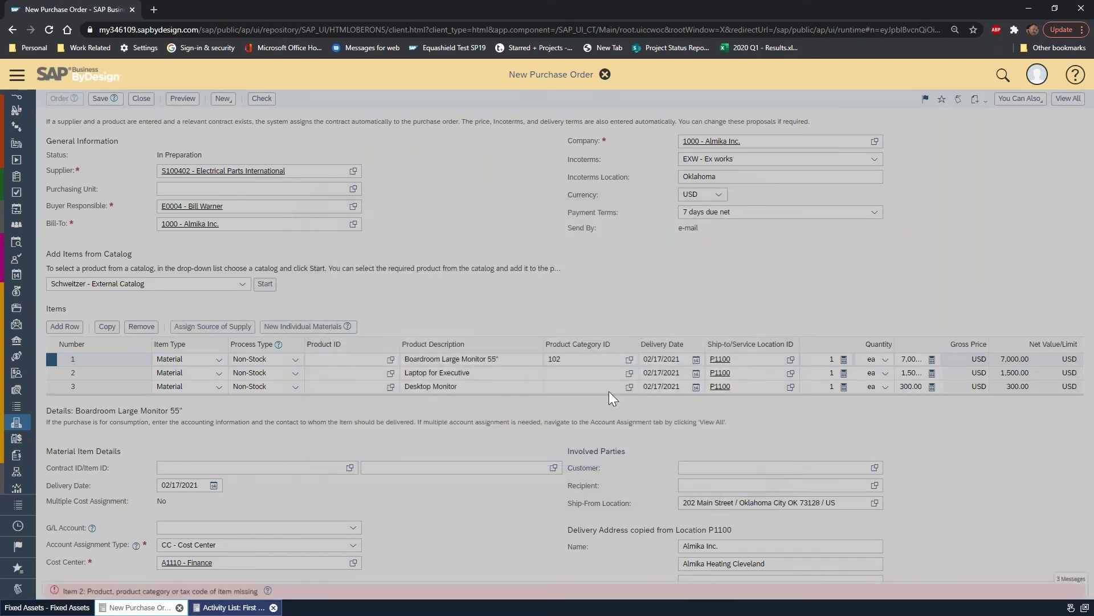
type("102")
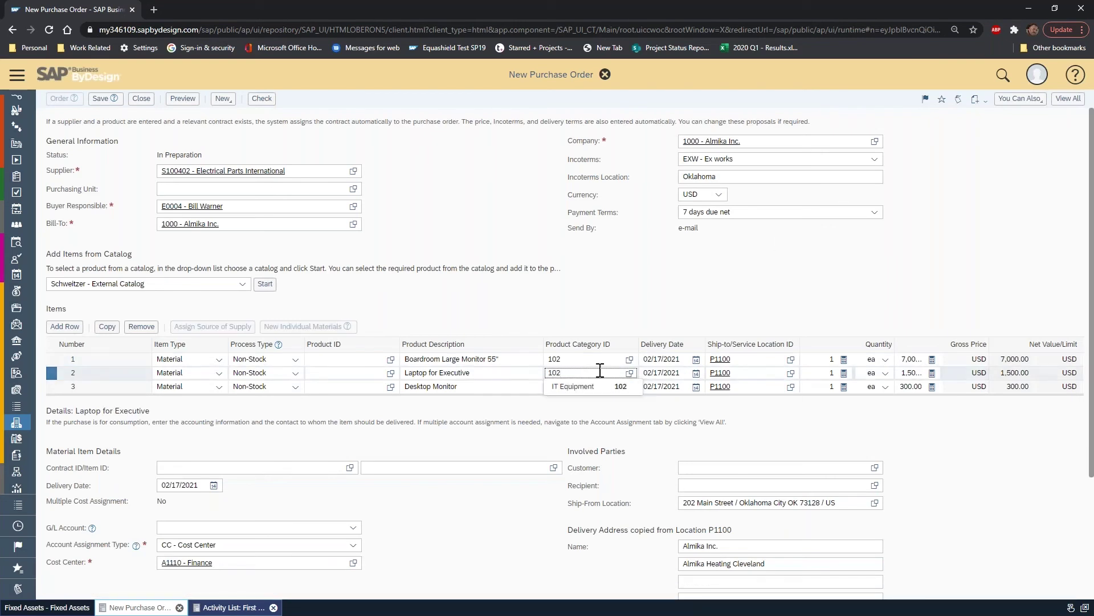
left_click(572, 394)
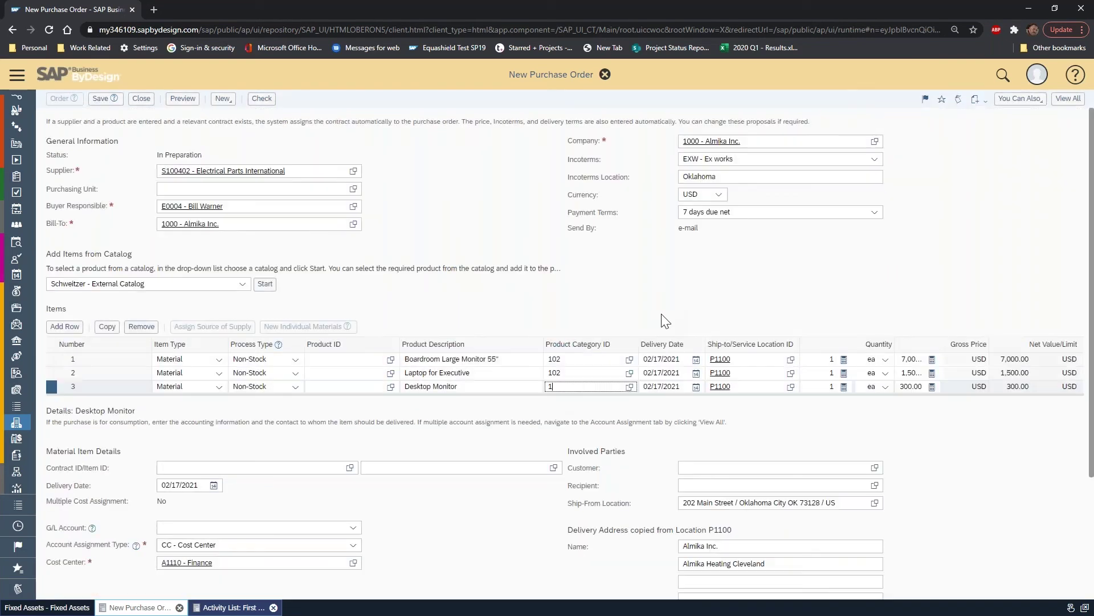
left_click(570, 398)
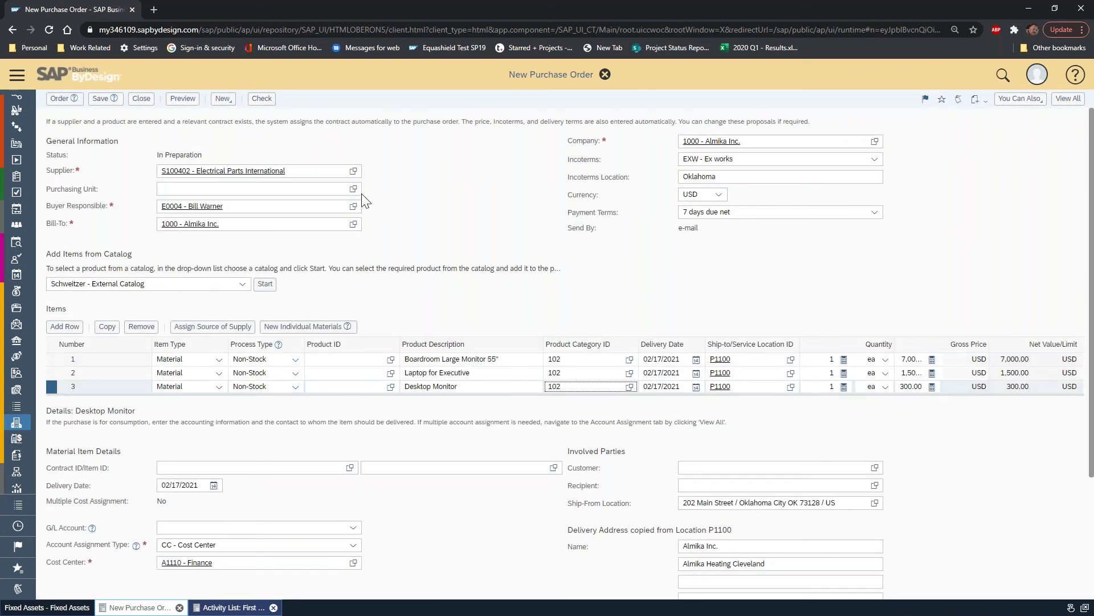
Step: Check the purchase order for errors and order it from the supplier
left_click(263, 99)
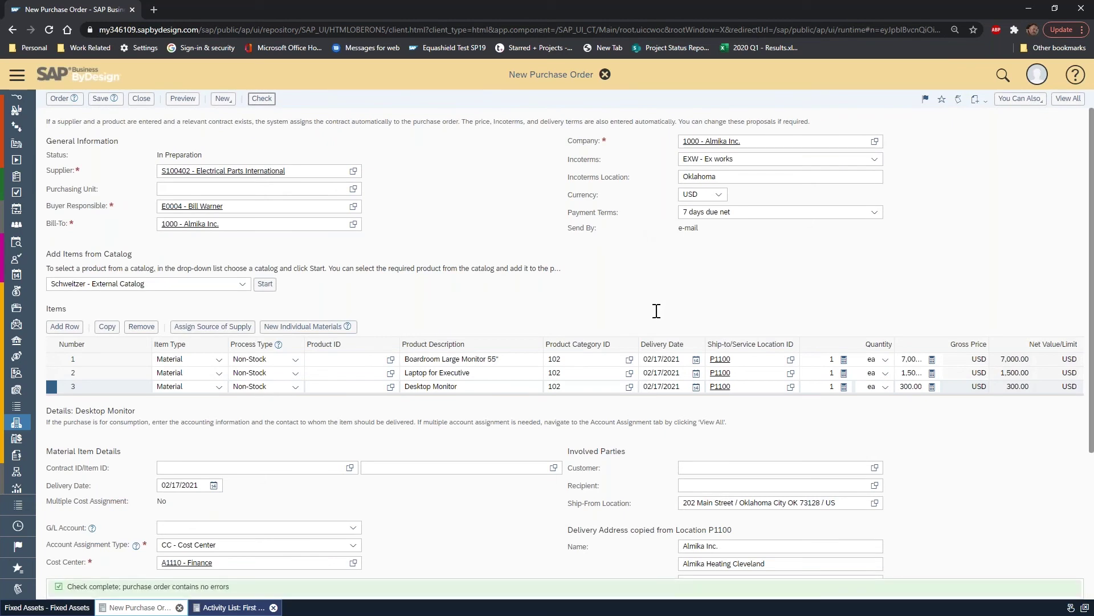
left_click(61, 99)
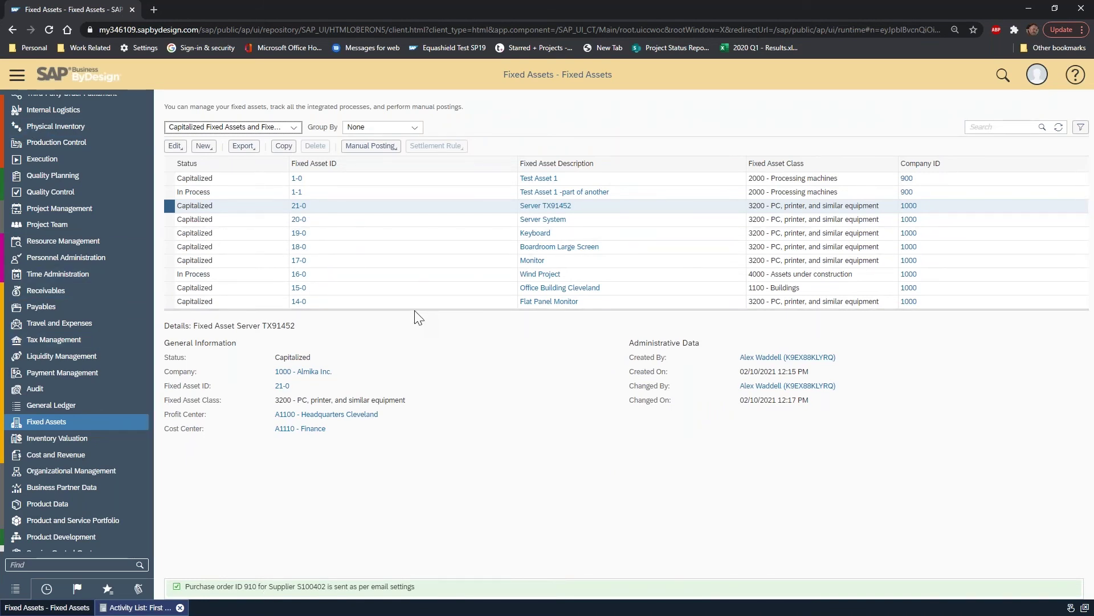
Step: Start a new goods and services receipt for the newly sent Electrical Parts International order from the Purchase Orders view of Purchase Requests and Orders
scroll(84, 322, "up", 7)
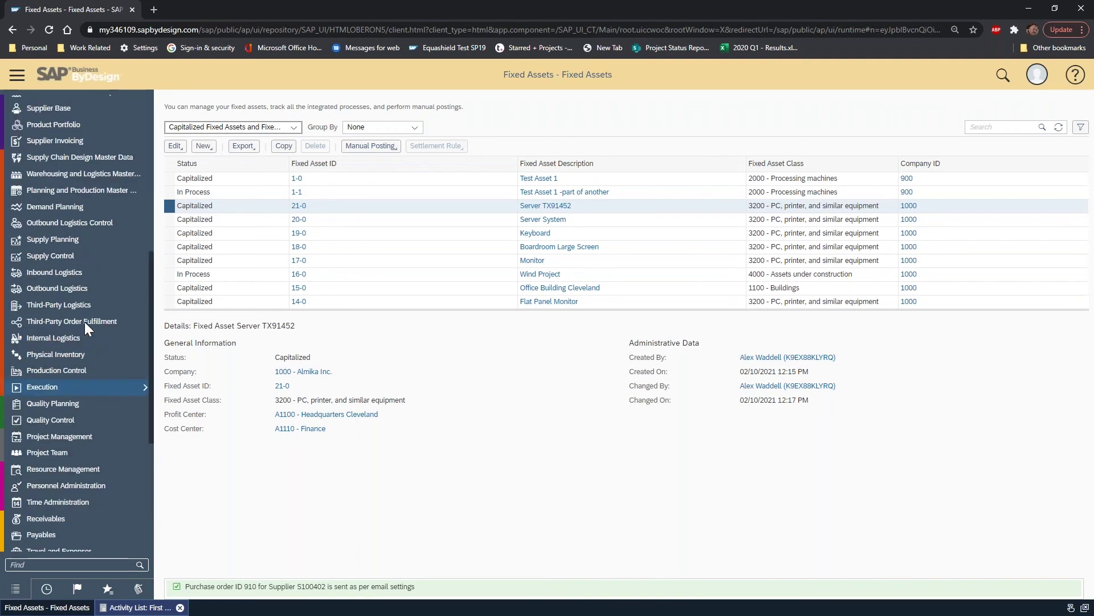
scroll(84, 323, "up", 2)
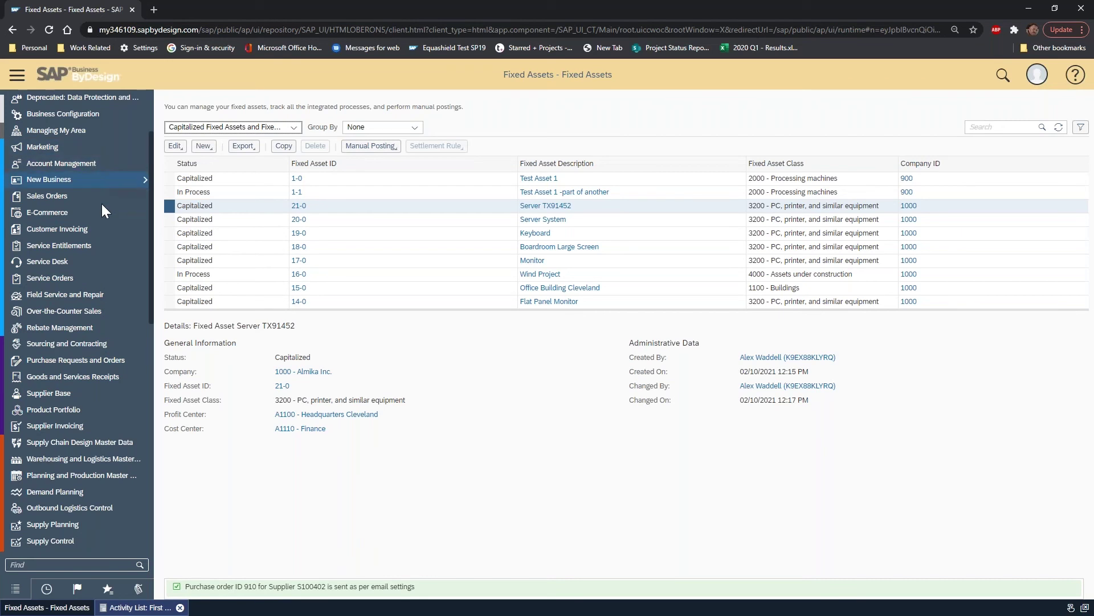
scroll(111, 266, "up", 3)
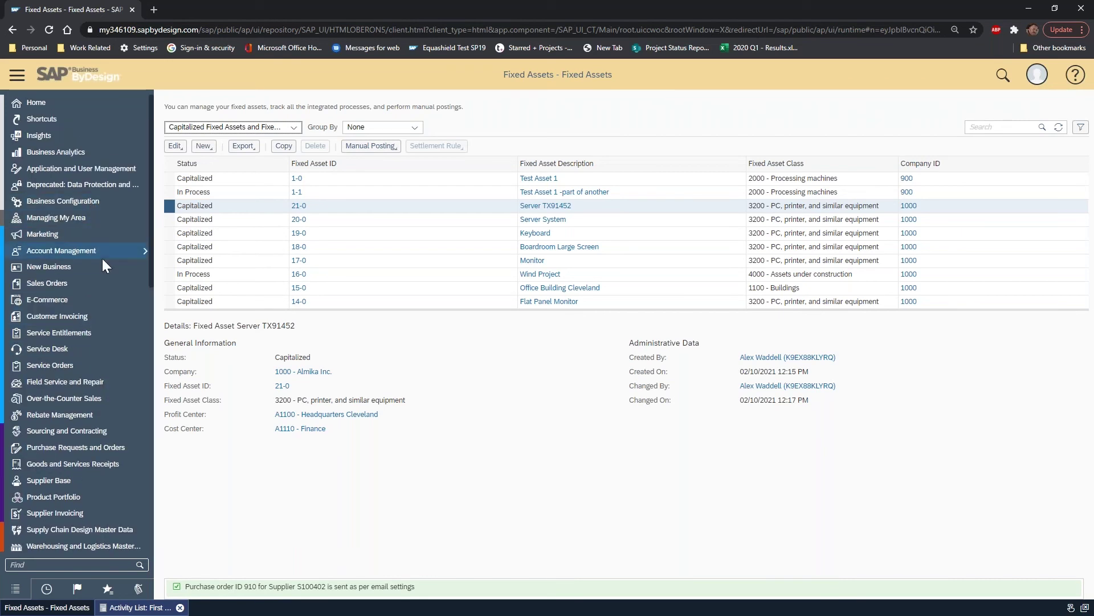
mouse_move(104, 445)
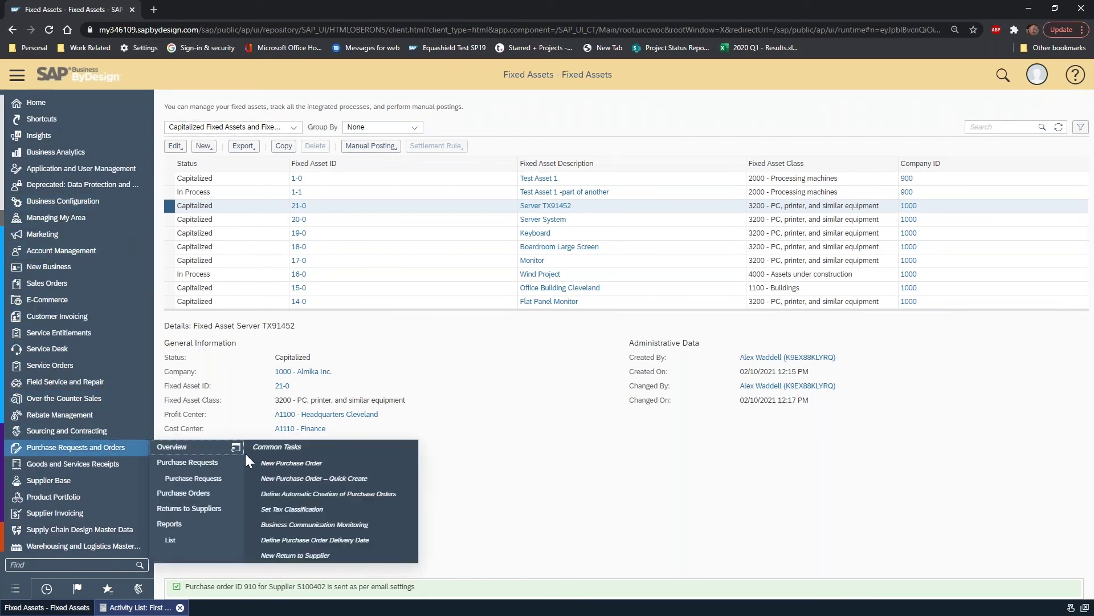
left_click(206, 491)
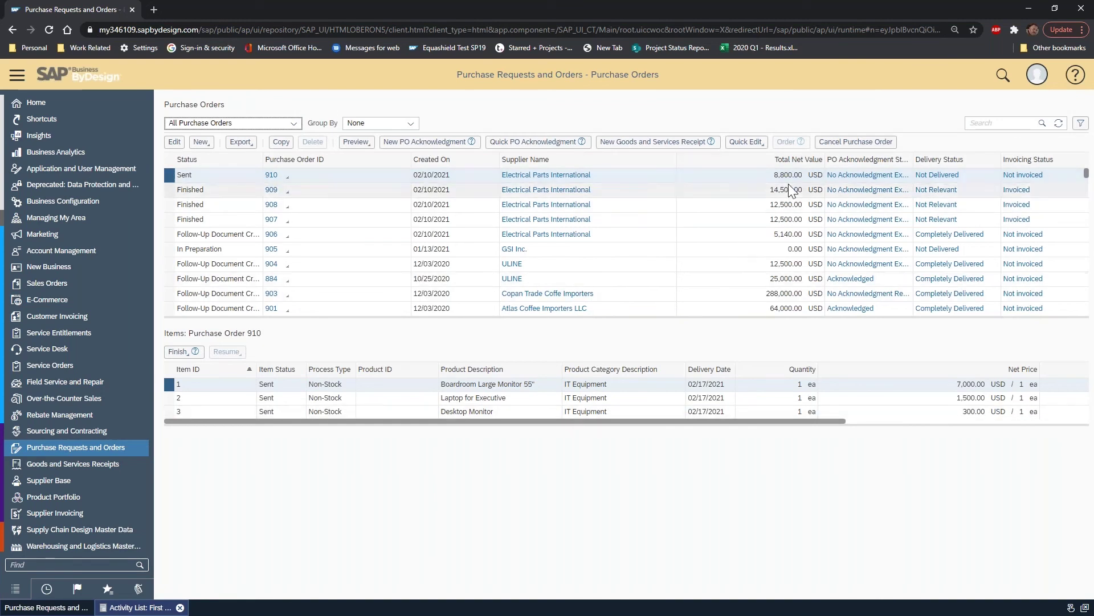
left_click(650, 142)
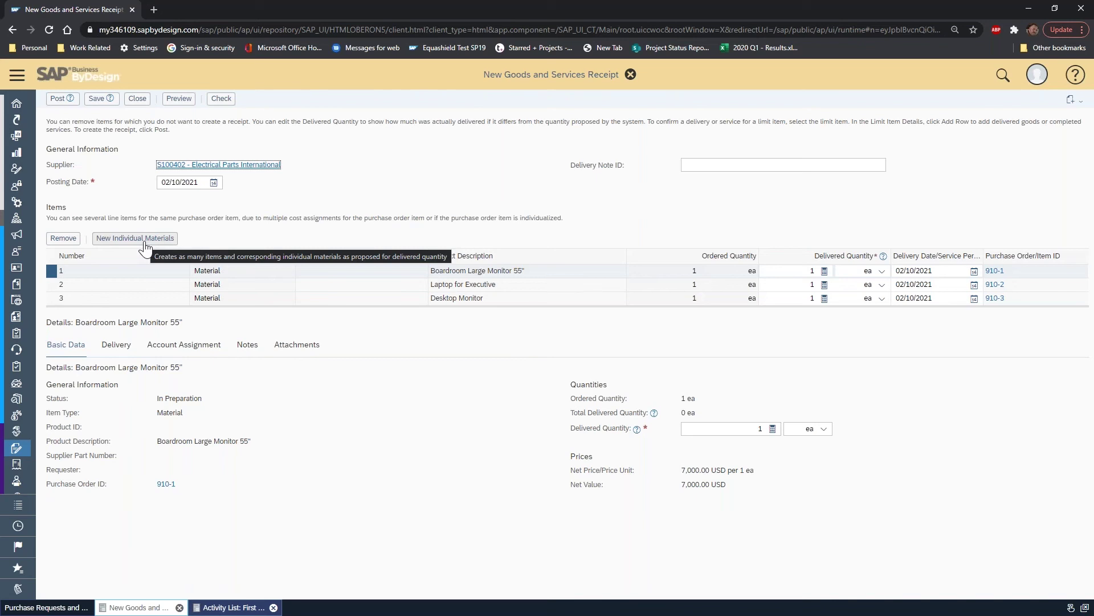
Step: Create new individual materials for all three receipt items and post the goods and services receipt
left_click(51, 297, "shift")
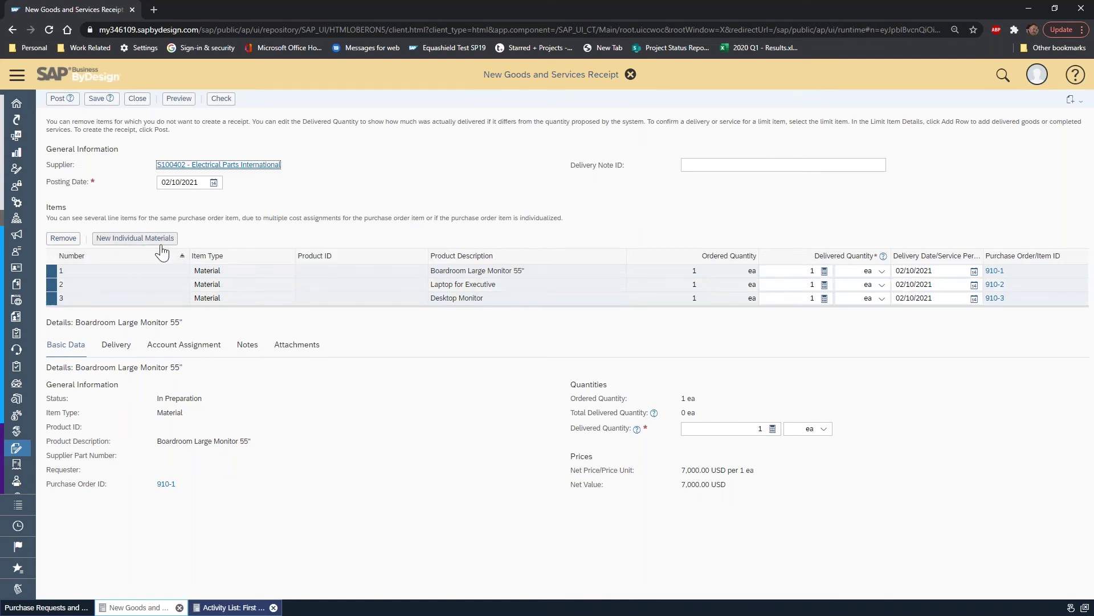
left_click(146, 242)
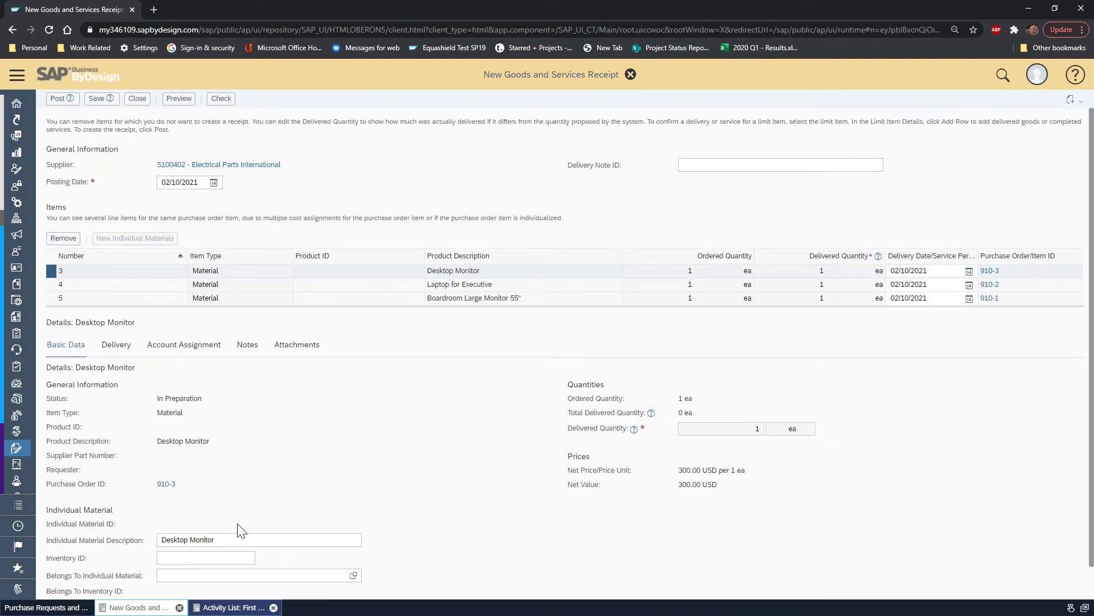
scroll(267, 534, "down", 1)
left_click(228, 522)
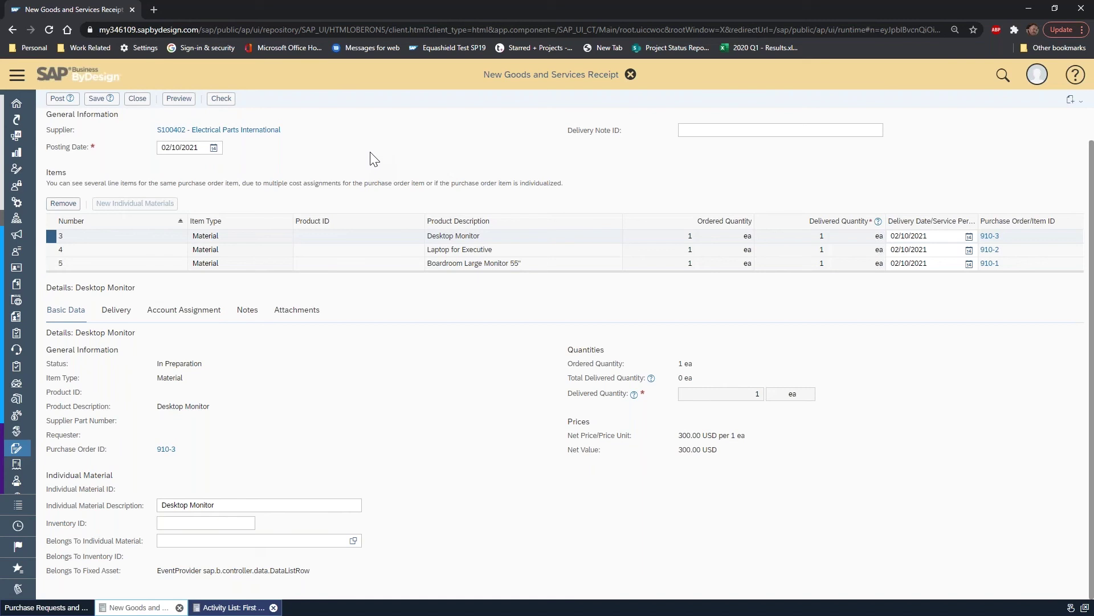
scroll(435, 364, "up", 1)
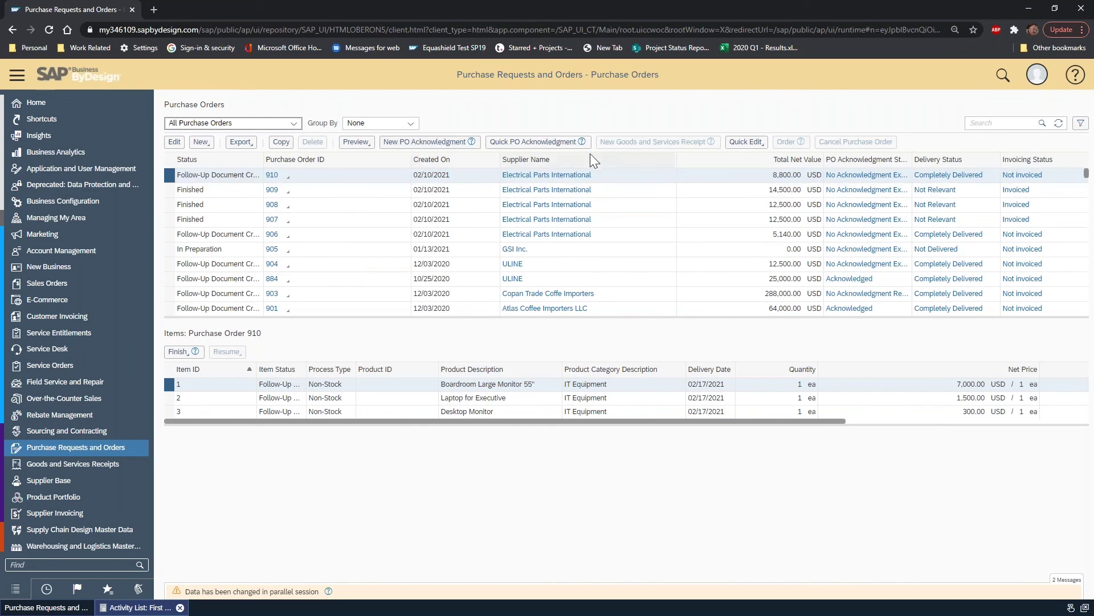
left_click(273, 175)
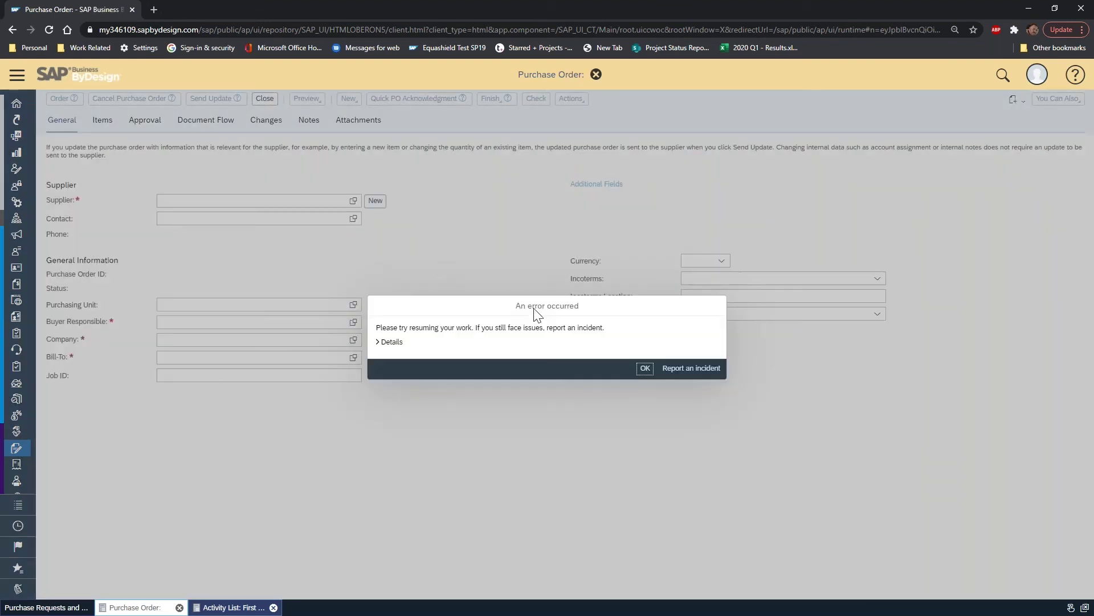
left_click(646, 368)
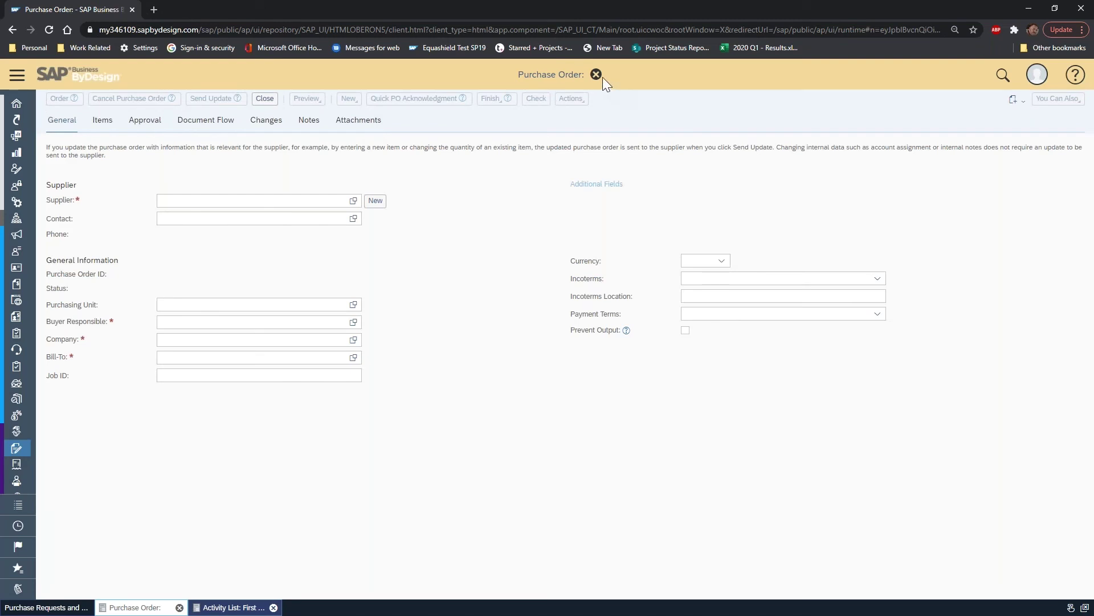
left_click(596, 74)
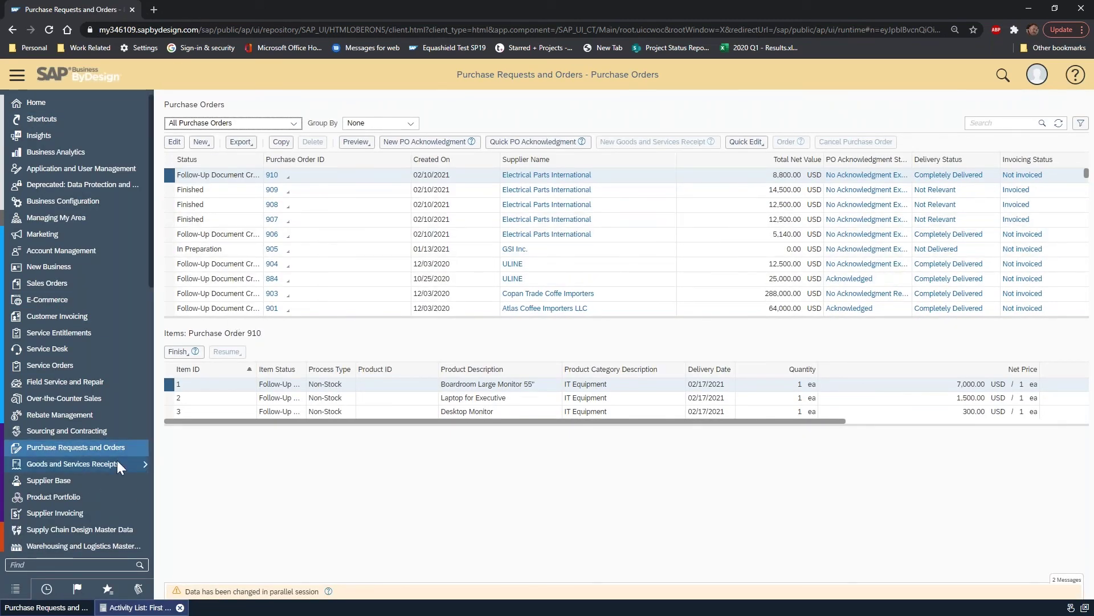
Step: List all documents in the Receipts and Returns view of Goods and Services Receipts
mouse_move(117, 460)
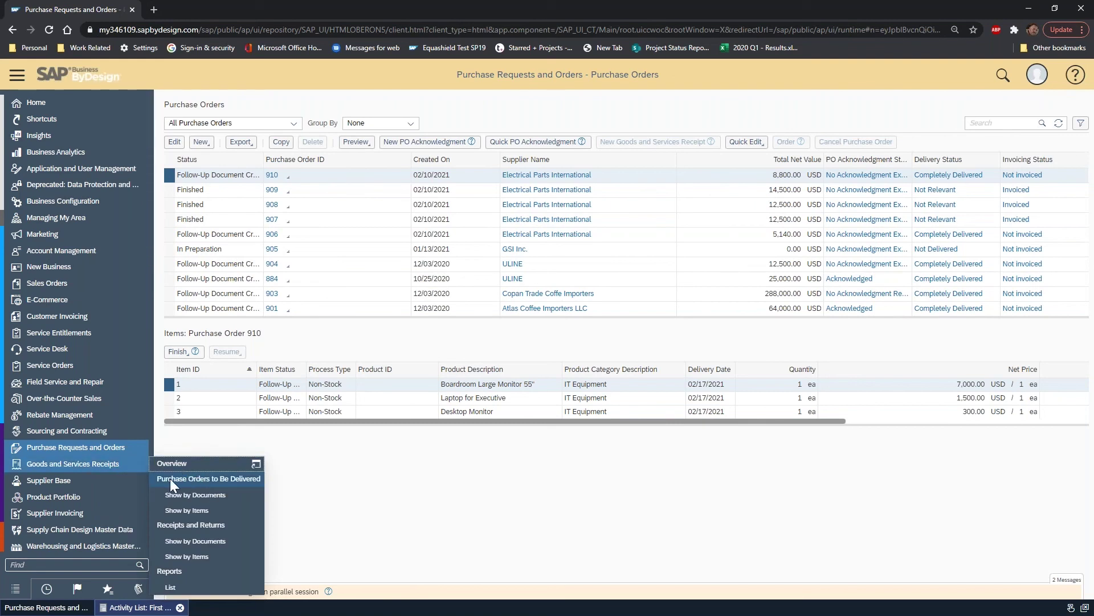
left_click(198, 524)
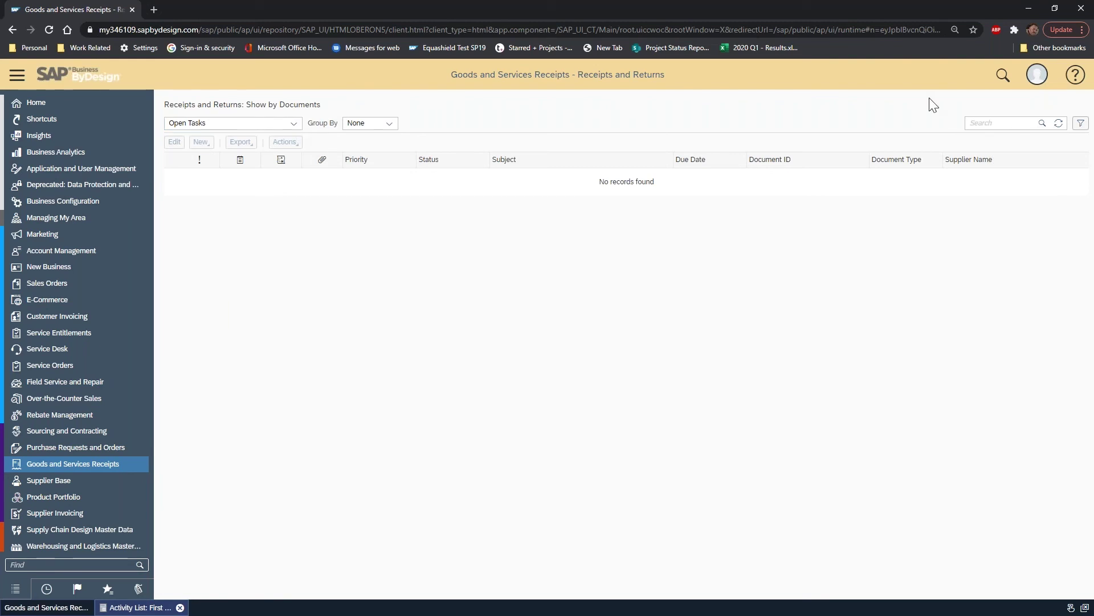
left_click(294, 124)
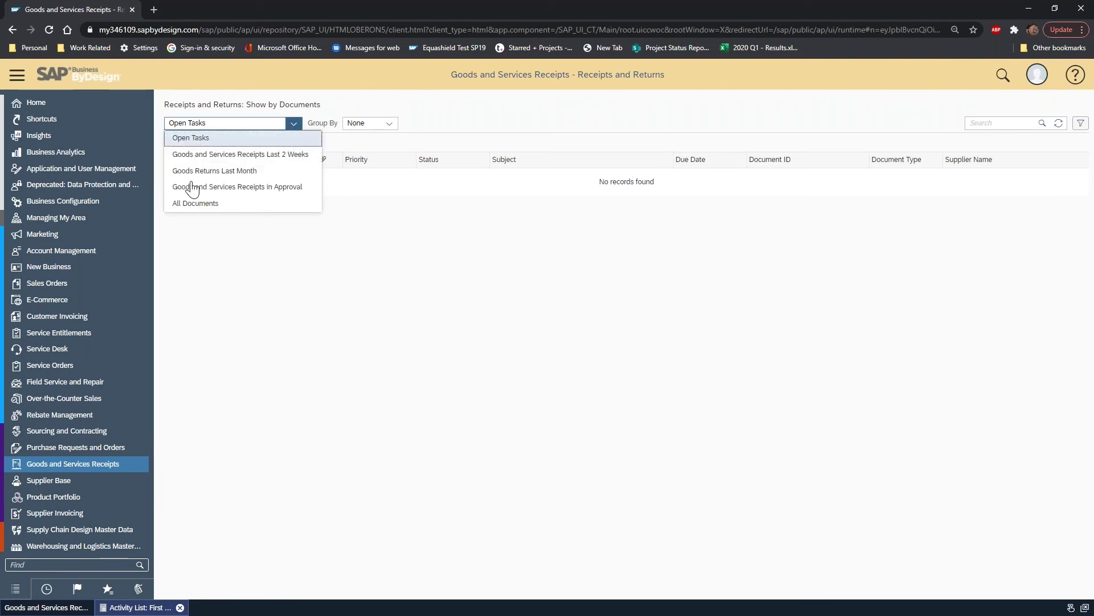
left_click(188, 203)
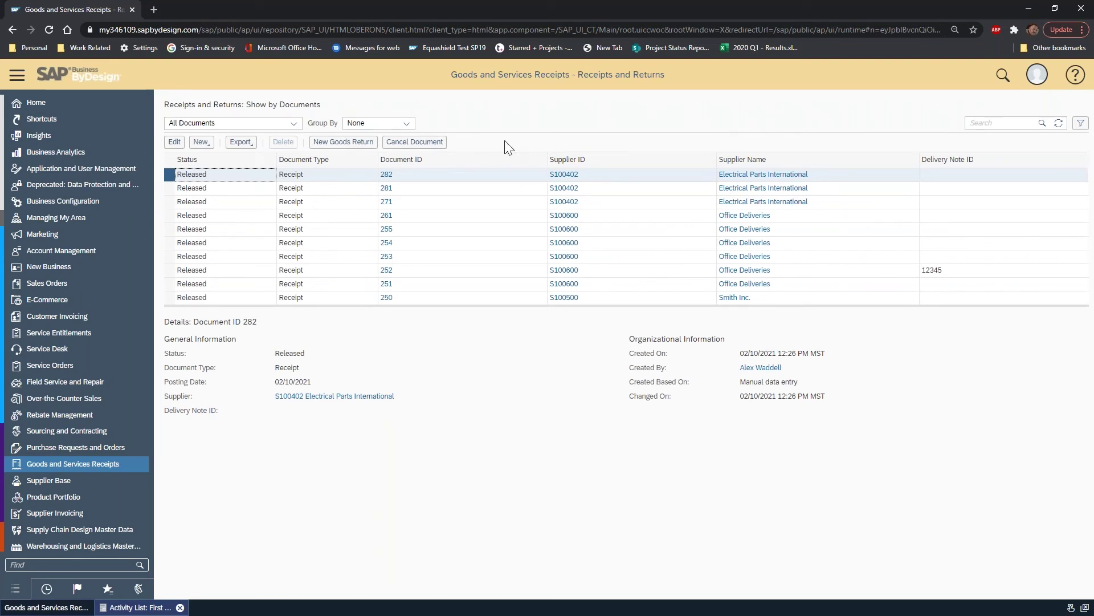
Step: Open the newest Electrical Parts International receipt and view its journal entry from the document flow
left_click(174, 142)
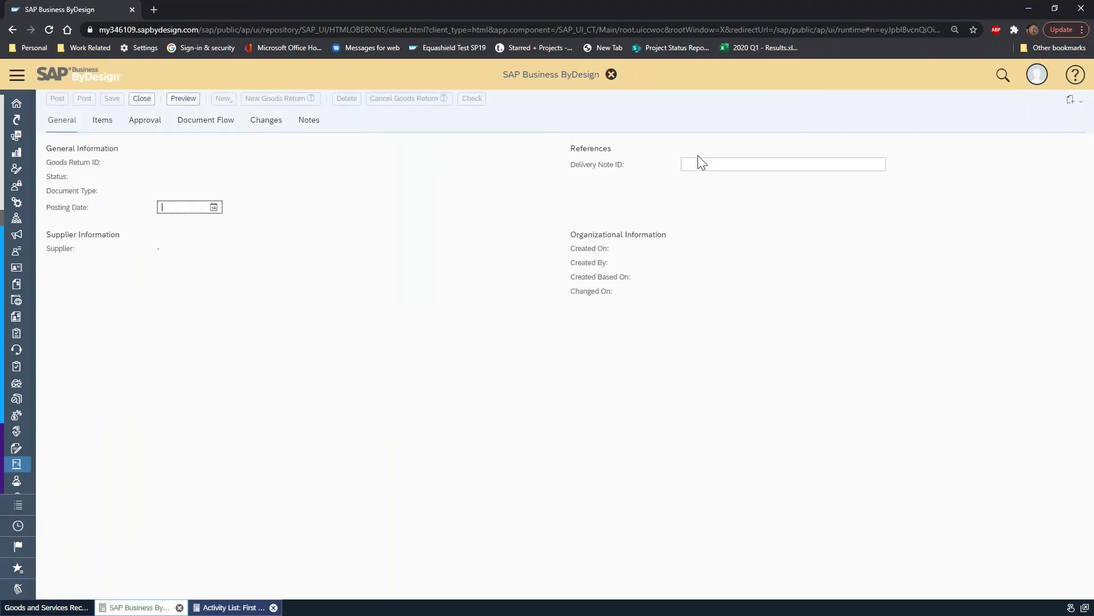
left_click(207, 141)
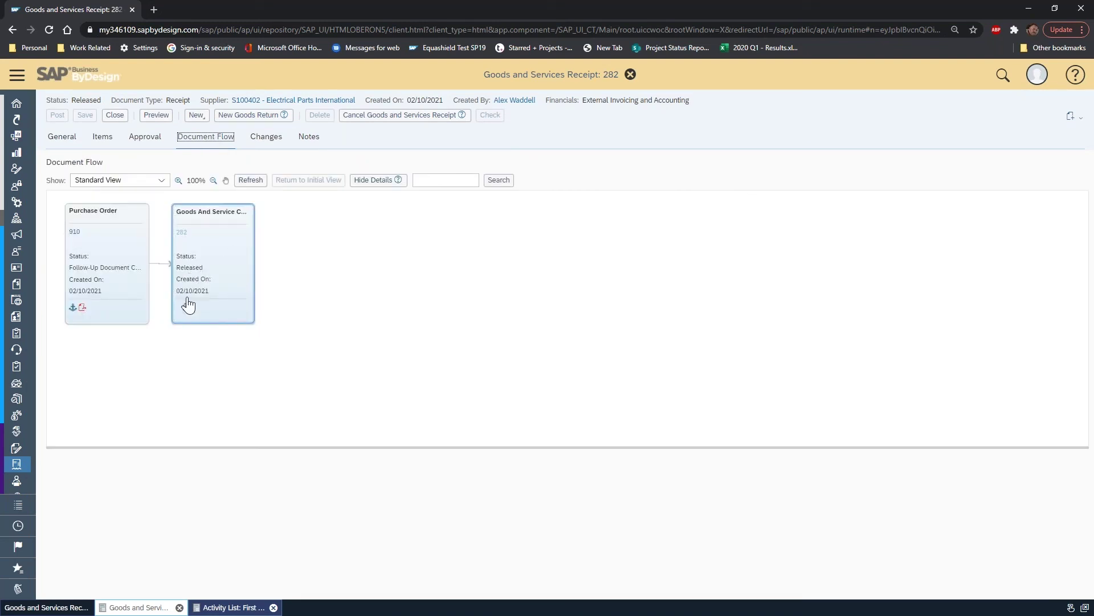
left_click(187, 308)
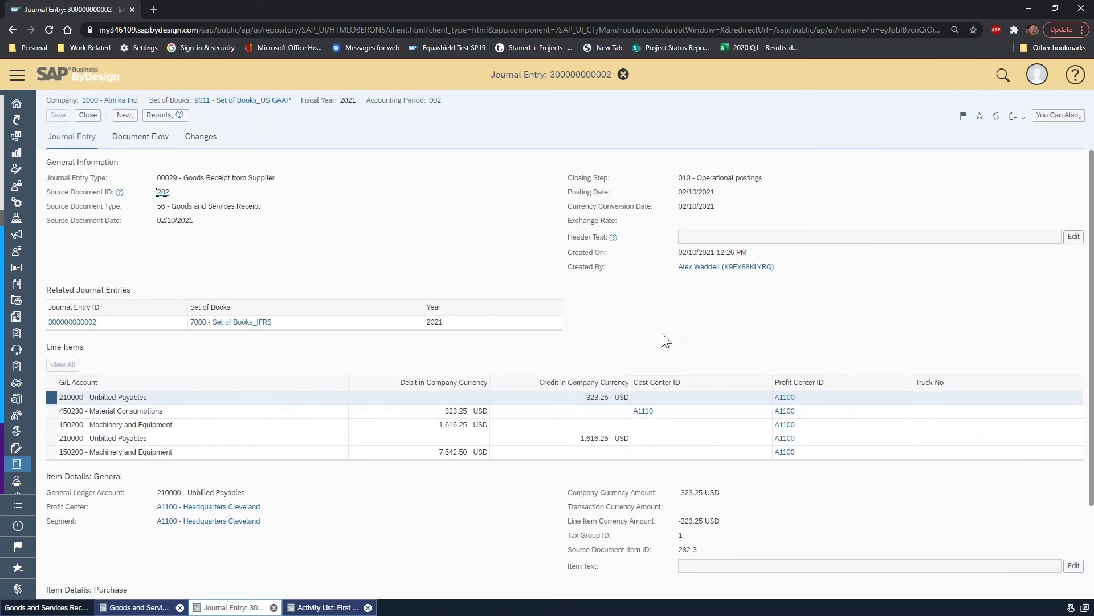
Step: Examine the journal entry's Material Consumptions line and both Machinery and Equipment debit lines, and close the entry
left_click_drag(559, 459, 554, 474)
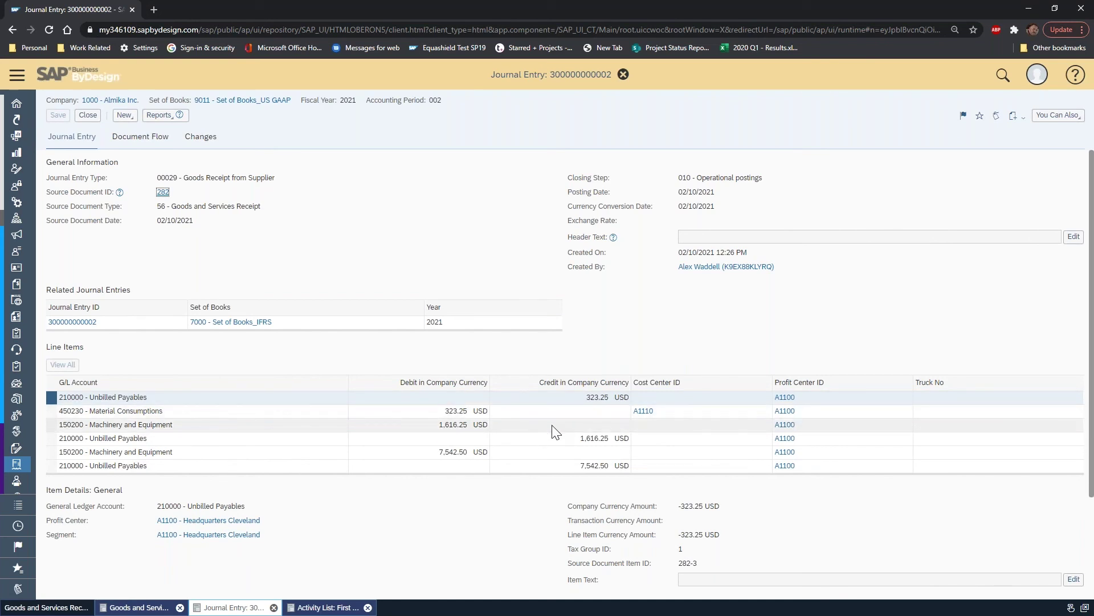
left_click(50, 412)
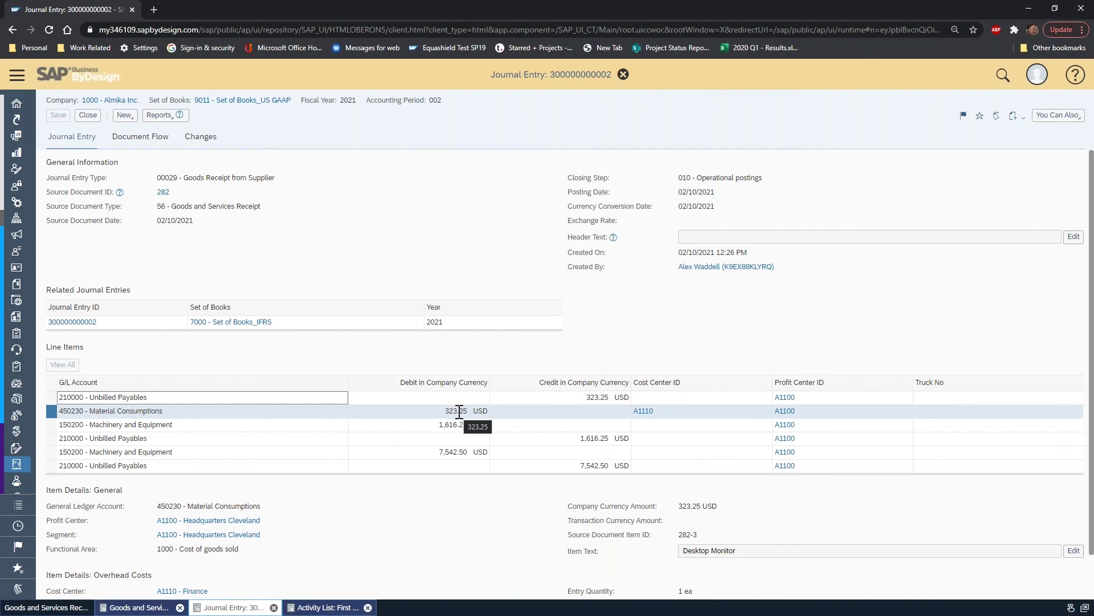
left_click(53, 426)
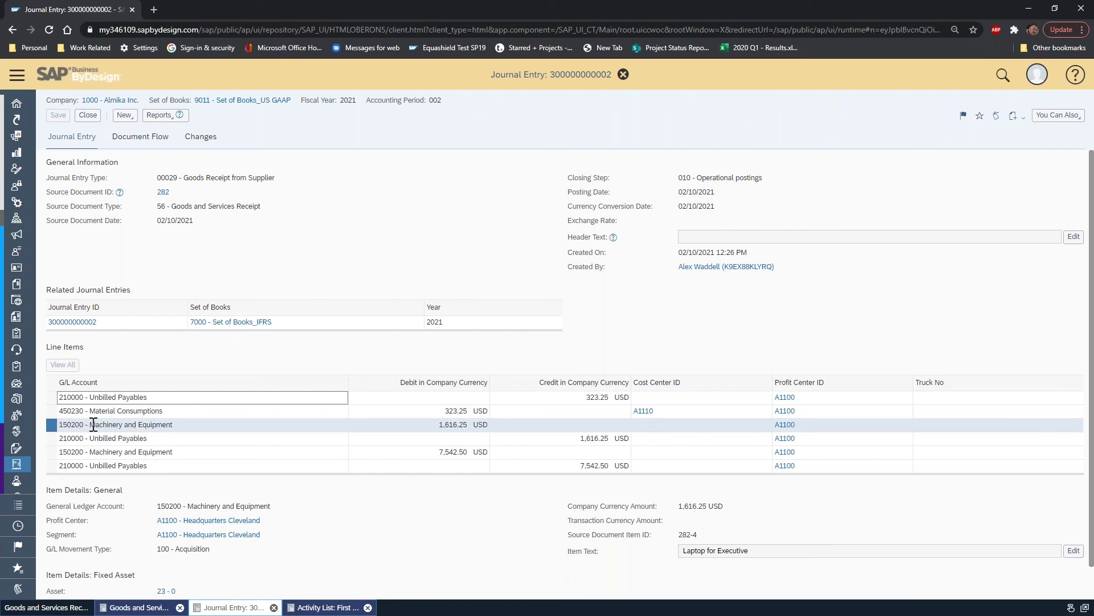
left_click(53, 454)
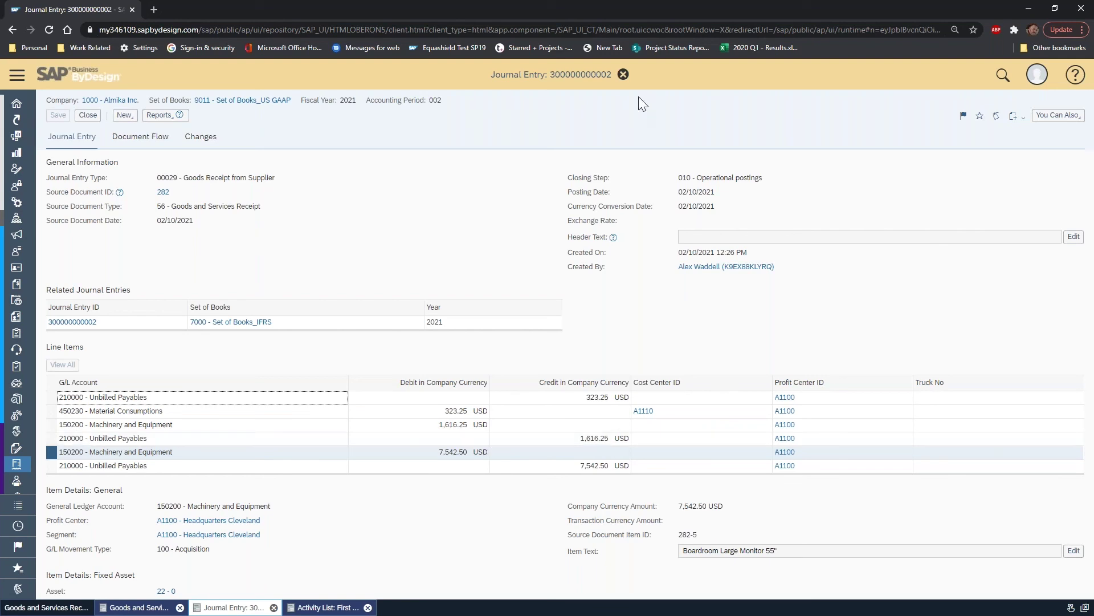
left_click(623, 74)
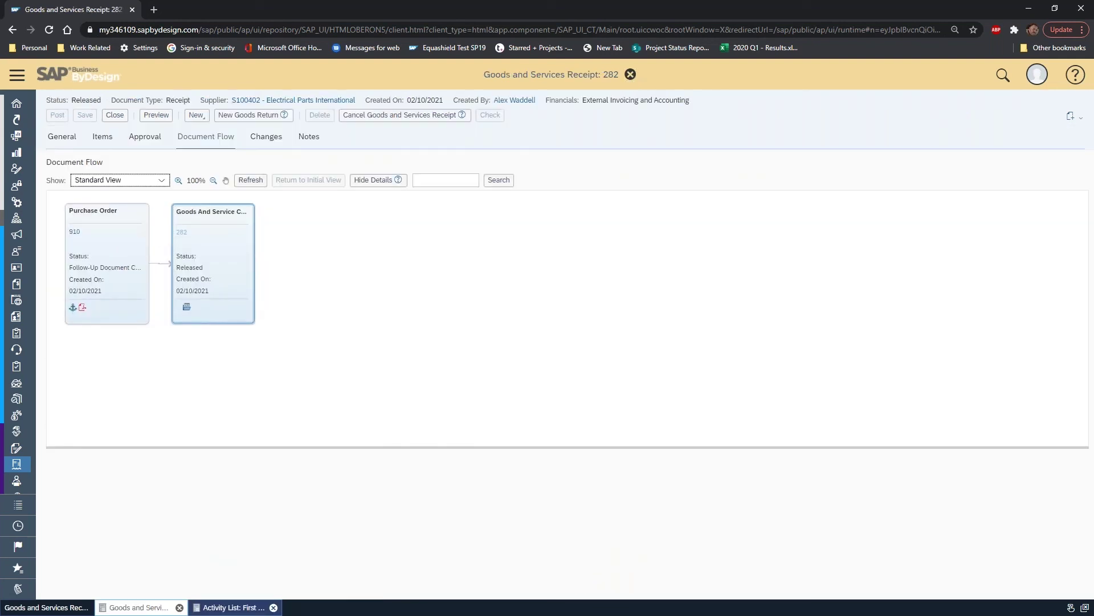
Step: Open the Fixed Assets view of the Fixed Assets work center
left_click(17, 75)
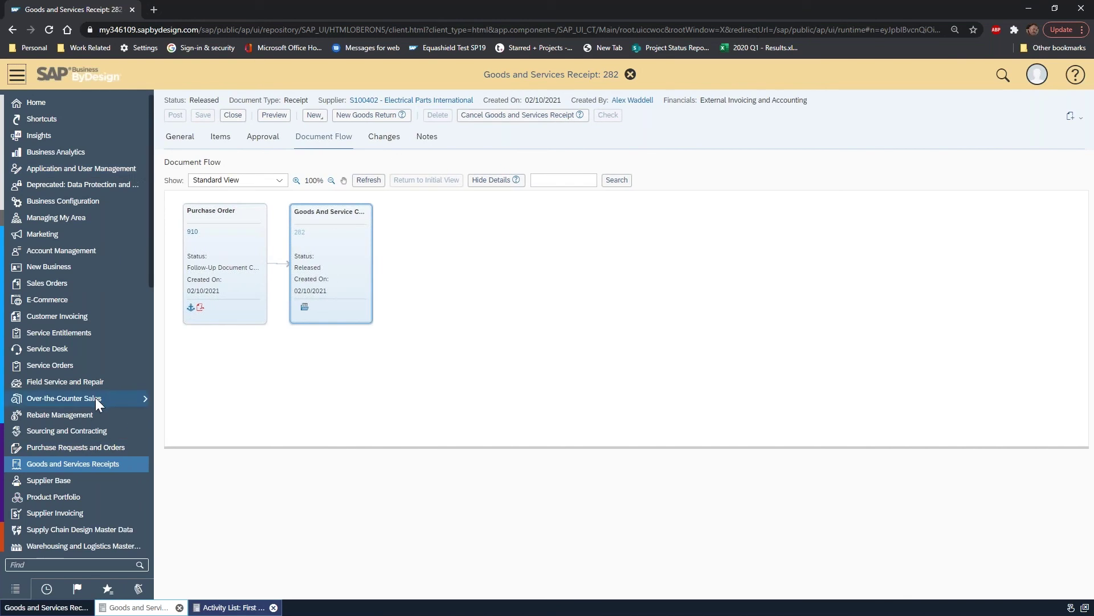
scroll(83, 309, "down", 5)
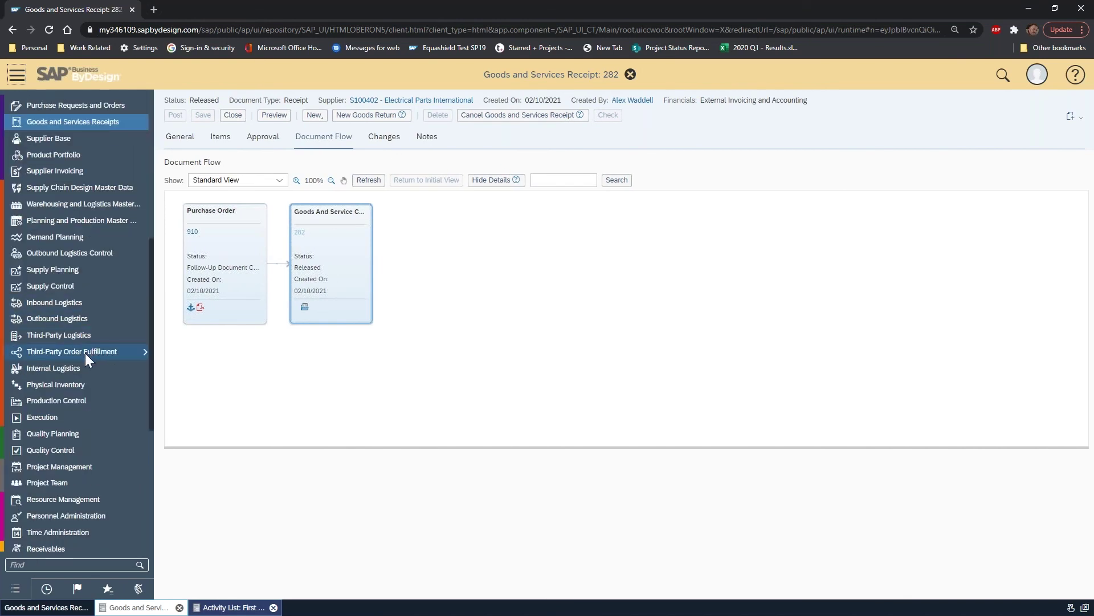
scroll(85, 356, "down", 6)
left_click(86, 394)
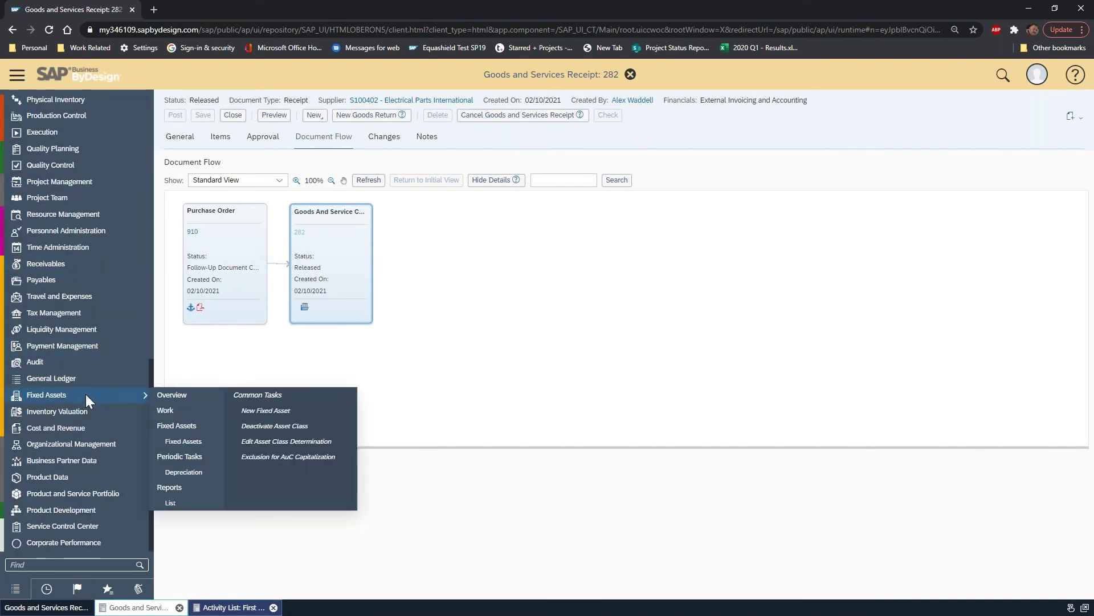
left_click(186, 426)
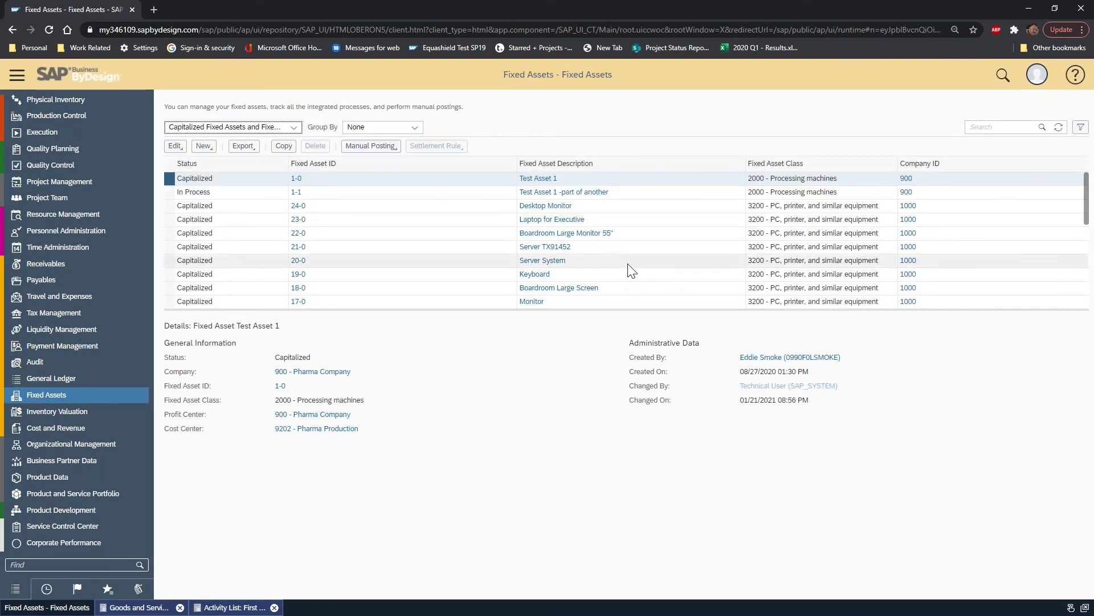
Step: Review the details of the new Desktop Monitor, Laptop for Executive and Boardroom Large Monitor 55" assets in the list
left_click(654, 220)
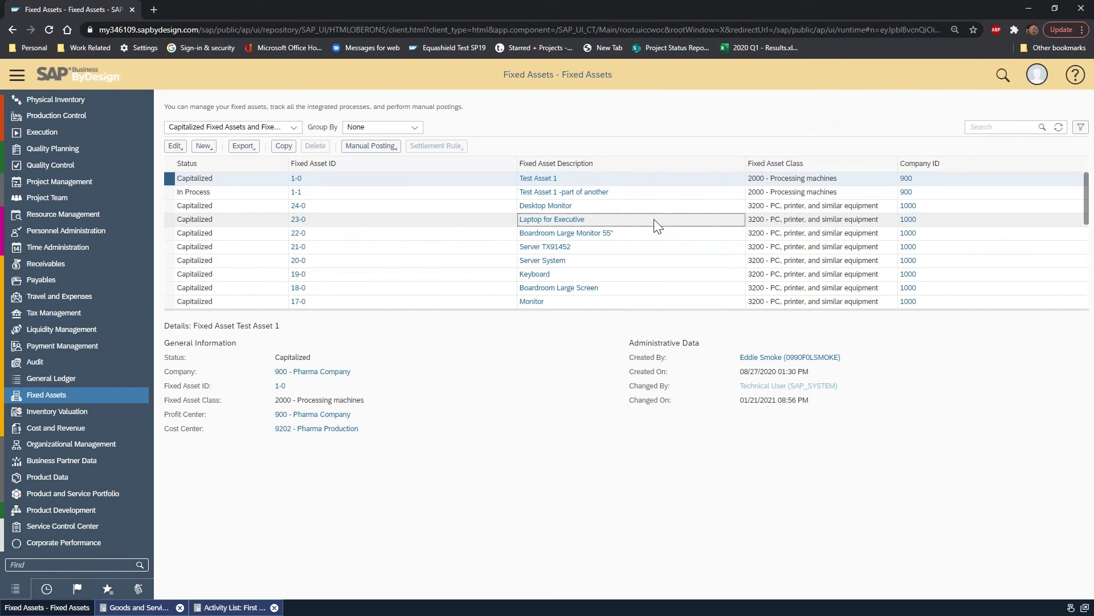
left_click(650, 207)
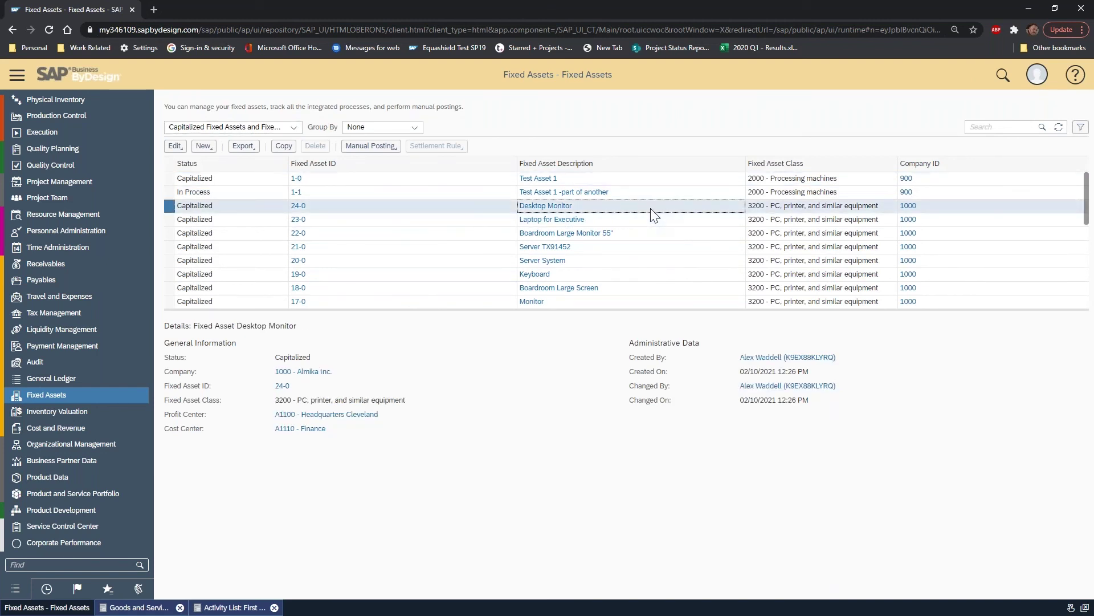
left_click(656, 233)
left_click(648, 224)
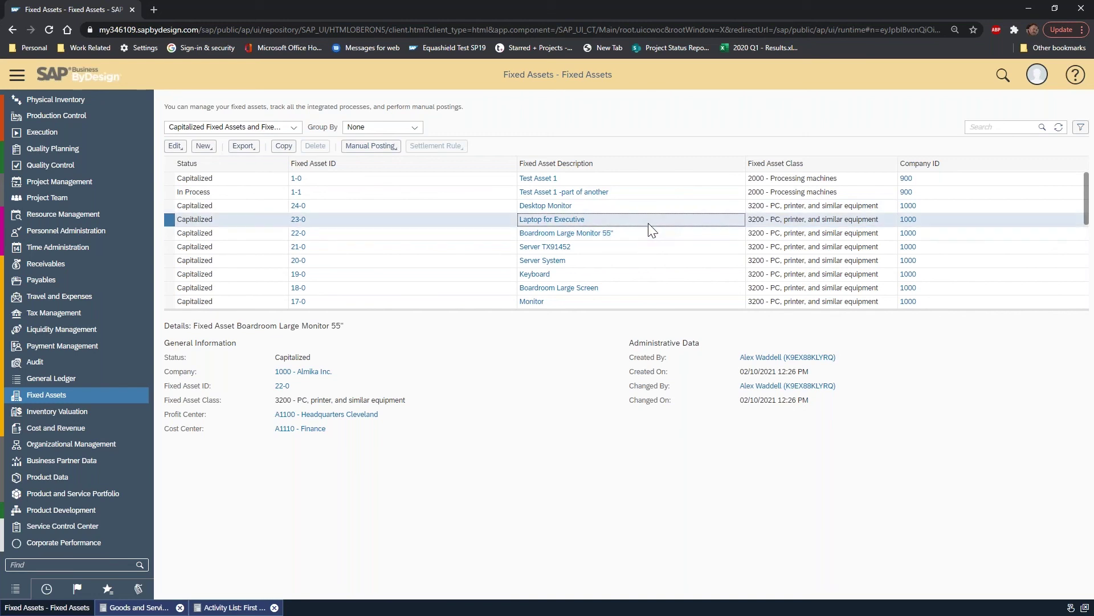
left_click(637, 211)
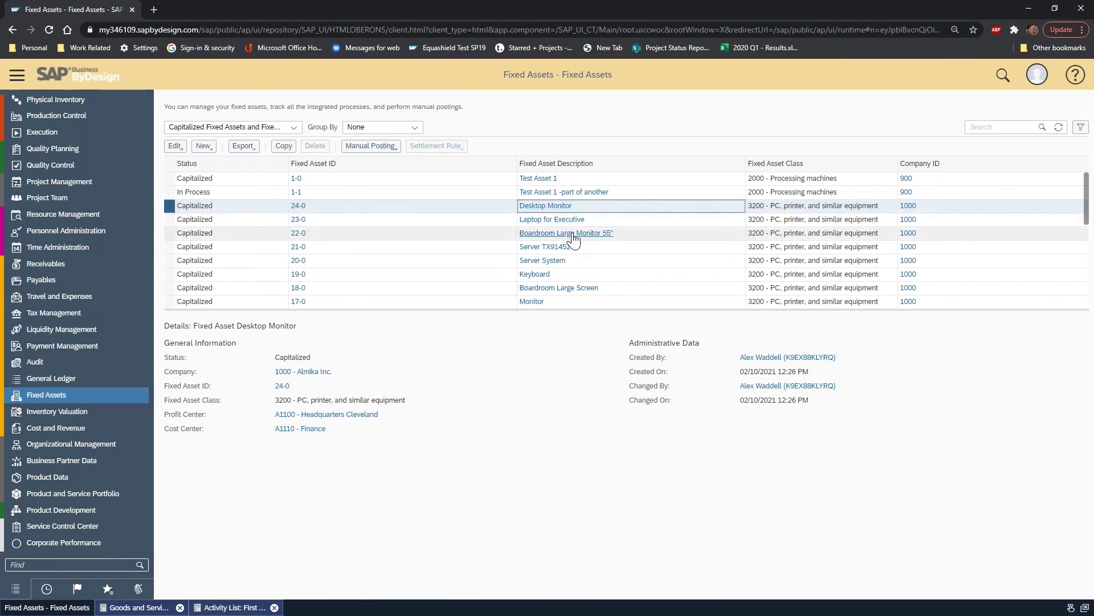
left_click(660, 237)
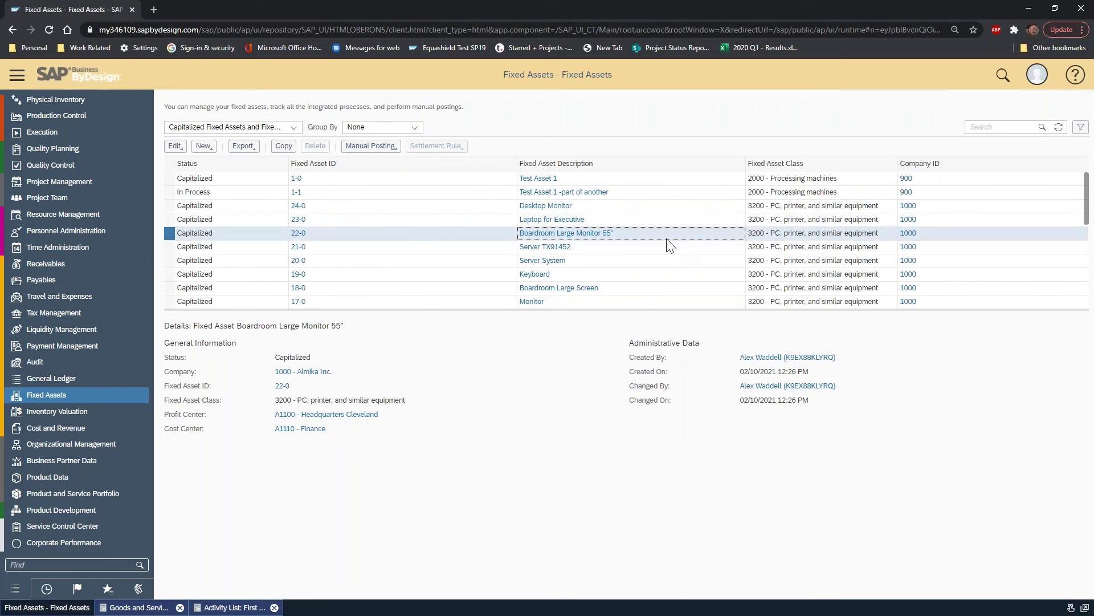
Step: Open the Desktop Monitor fixed asset for editing and display its valuation values per set of books
left_click(631, 212)
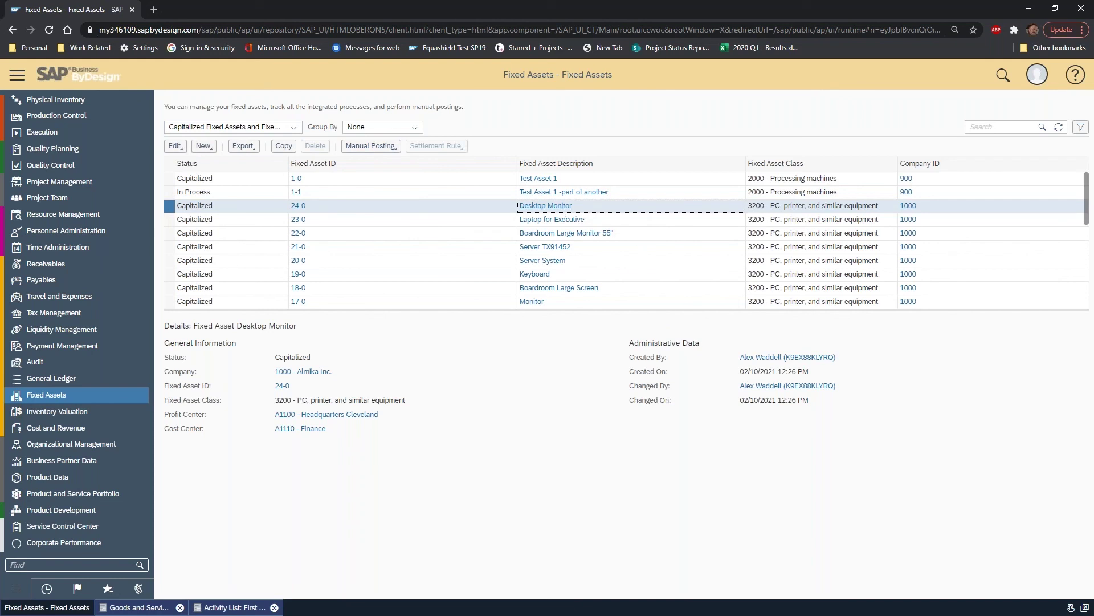
left_click(174, 146)
left_click(176, 178)
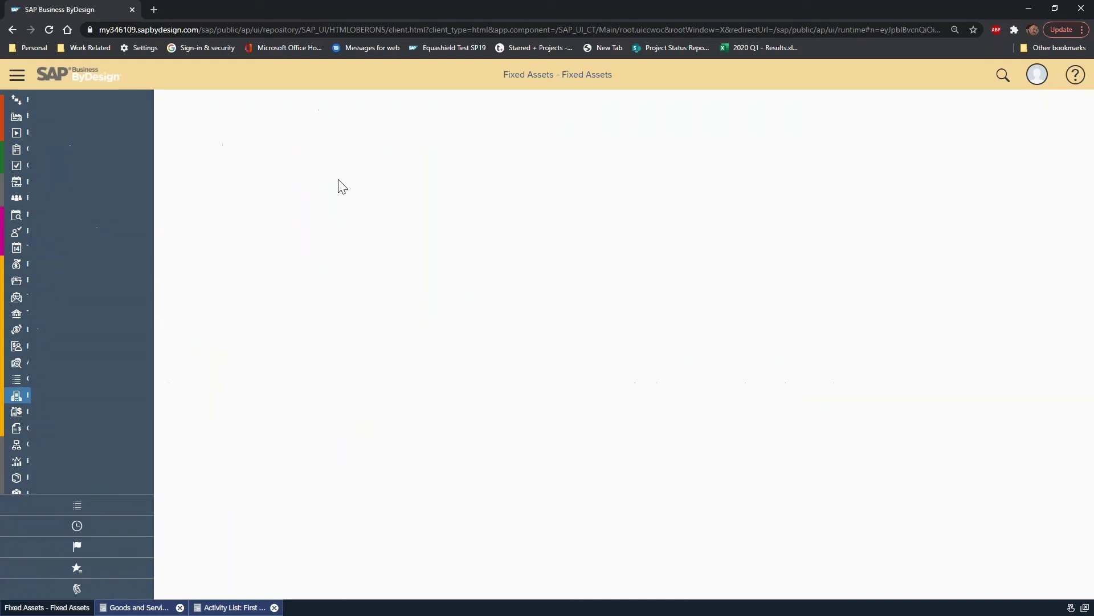
left_click(163, 139)
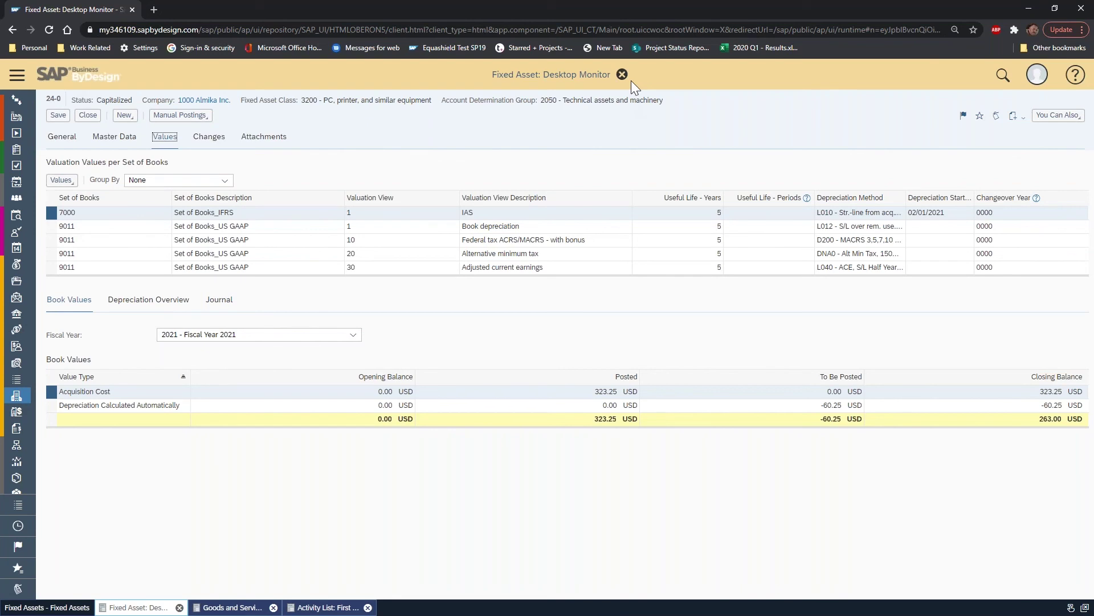
Step: Check the Desktop Monitor's book values and depreciation overview for the US GAAP Book depreciation view
left_click(51, 226)
left_click(51, 227)
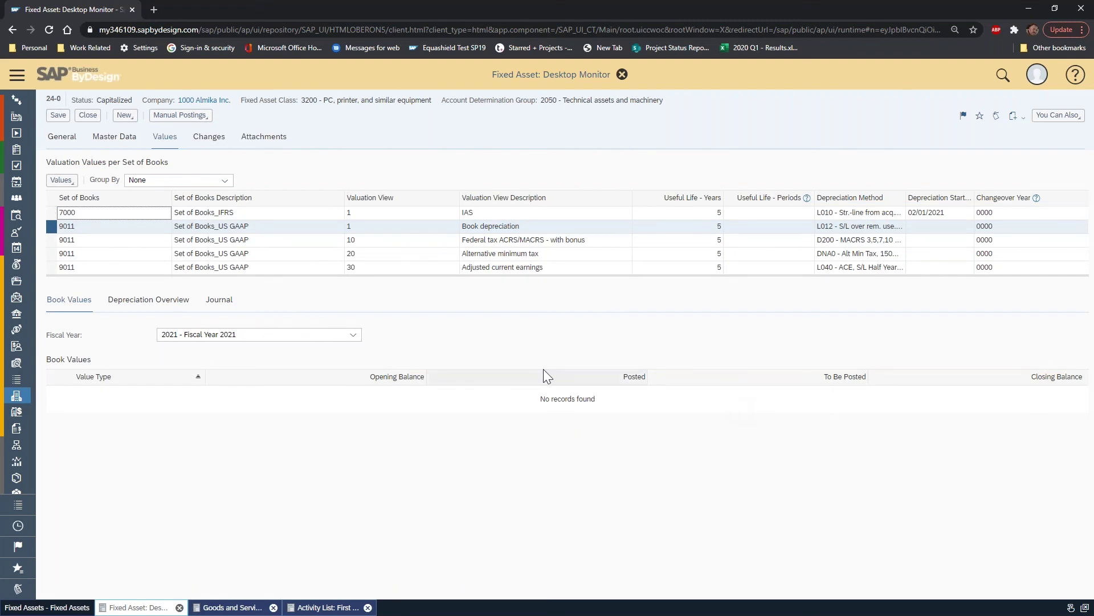
left_click(140, 304)
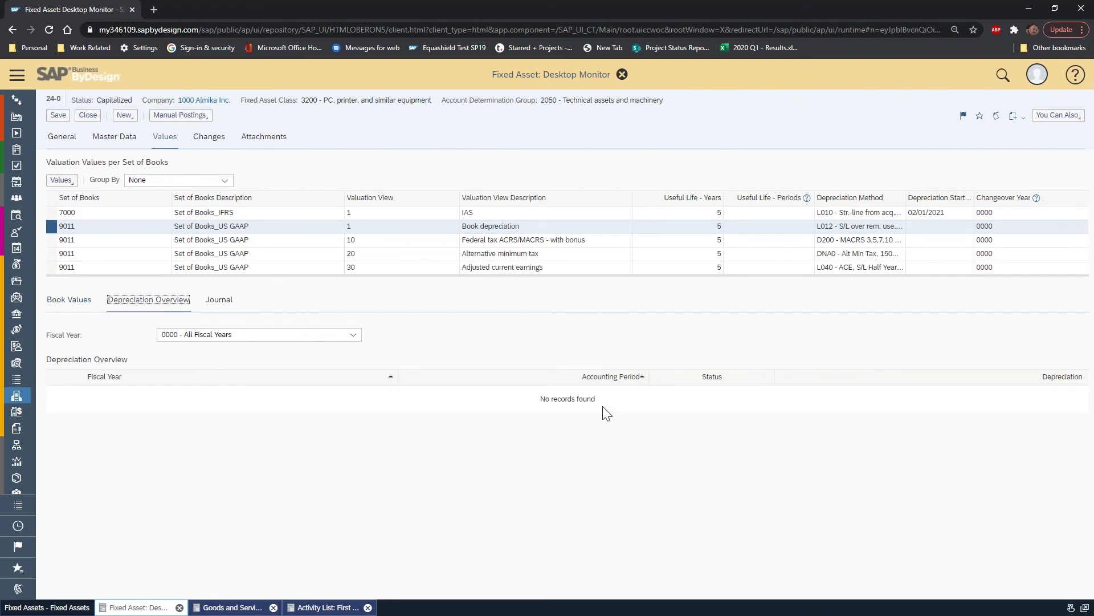
left_click(77, 302)
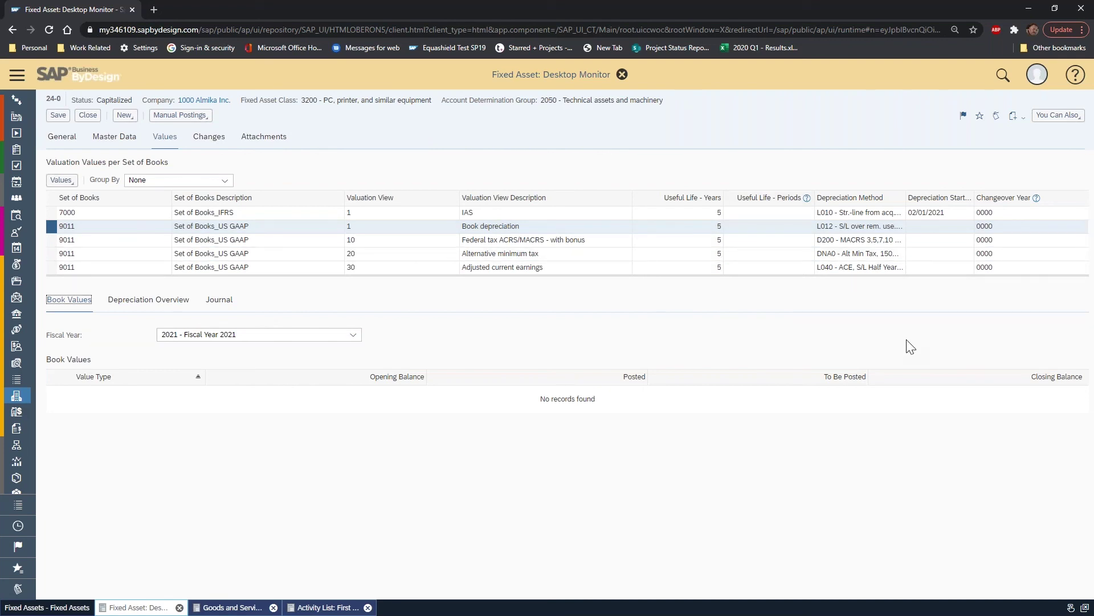
Step: Check the Desktop Monitor's book values for the IFRS set of books and close the asset
left_click(45, 607)
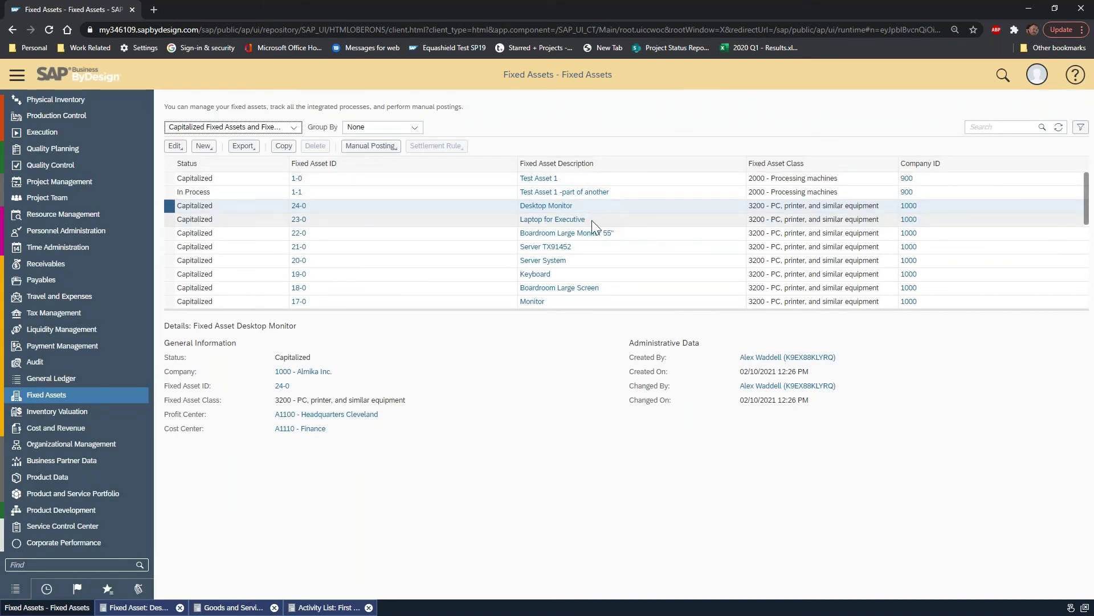
left_click(153, 609)
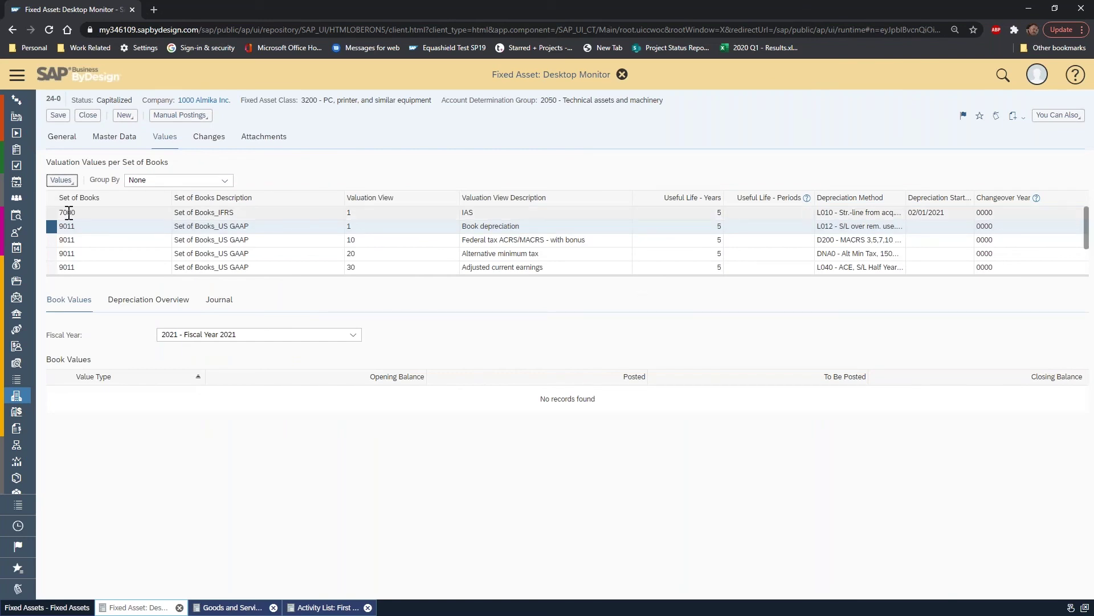
left_click(53, 213)
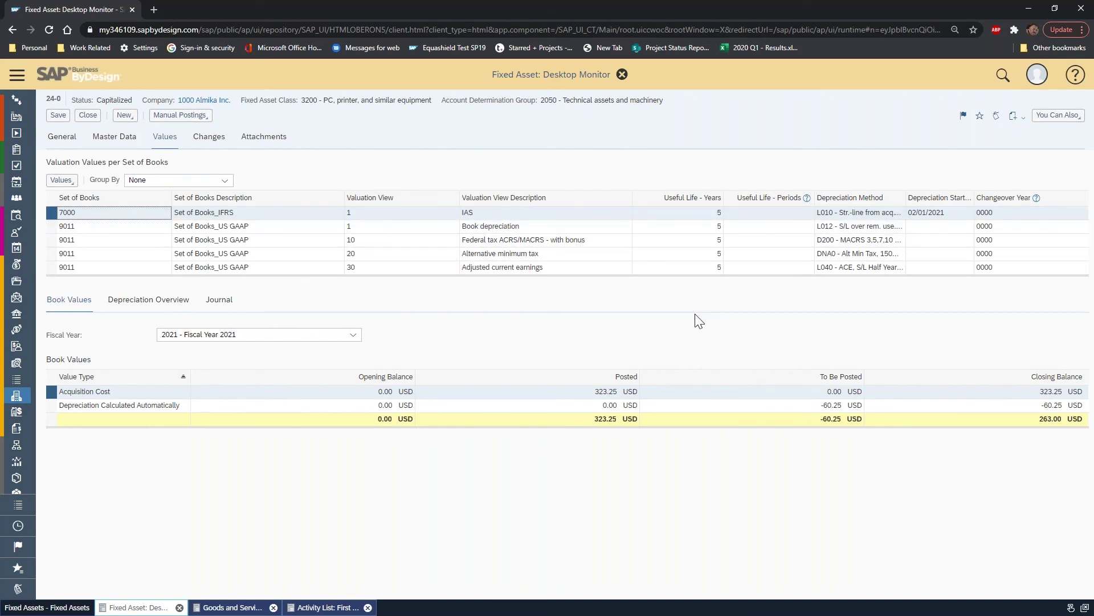
left_click(622, 75)
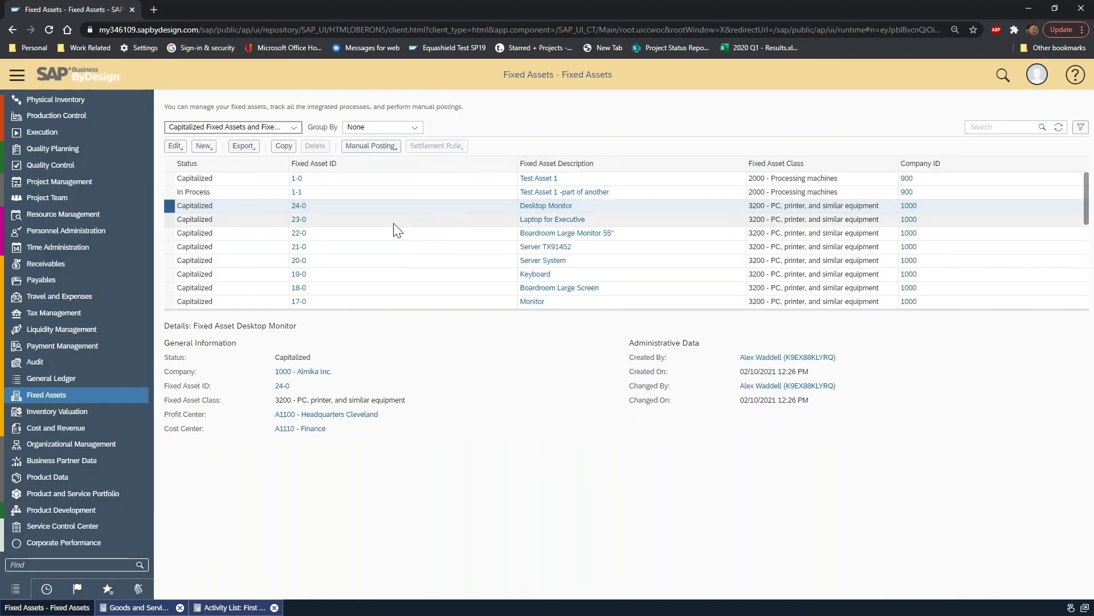
Step: Open the Laptop for Executive asset and view its book values for the US GAAP Book depreciation view
left_click(394, 222)
left_click(175, 146)
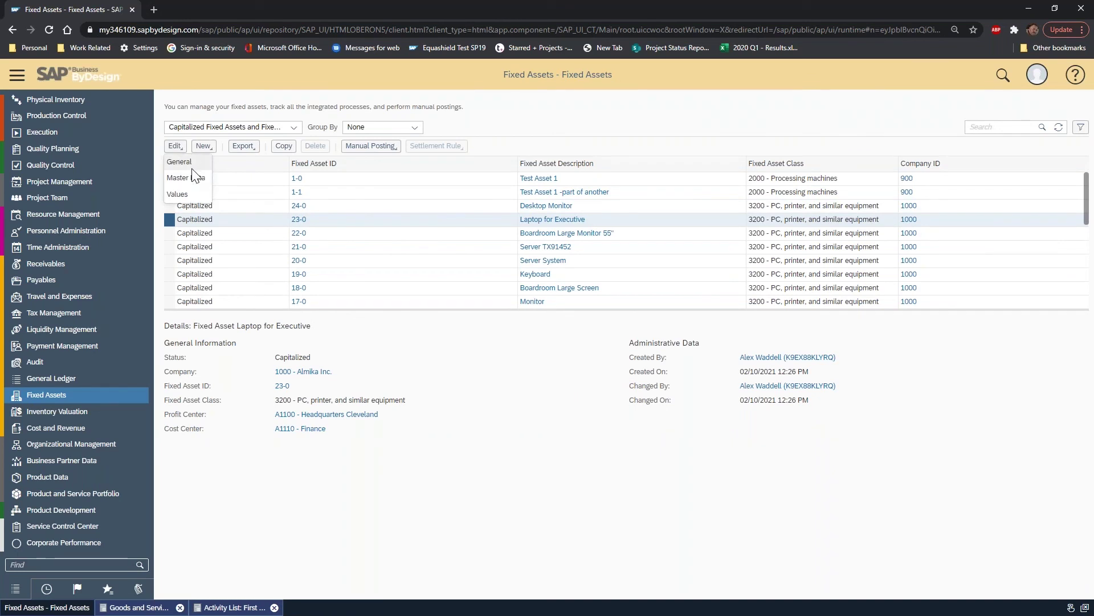
left_click(186, 178)
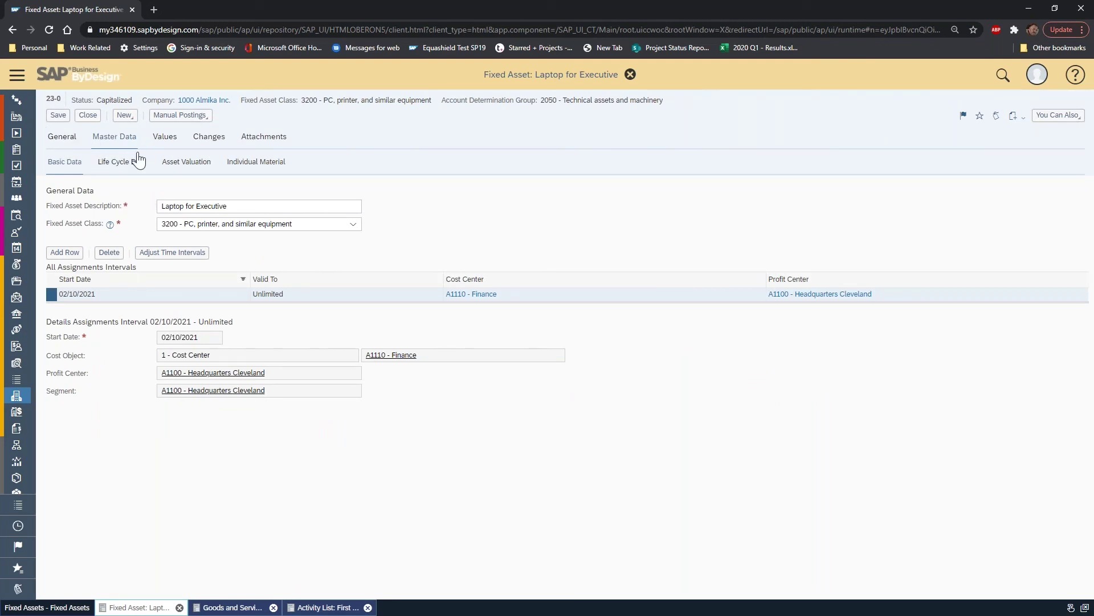
left_click(165, 137)
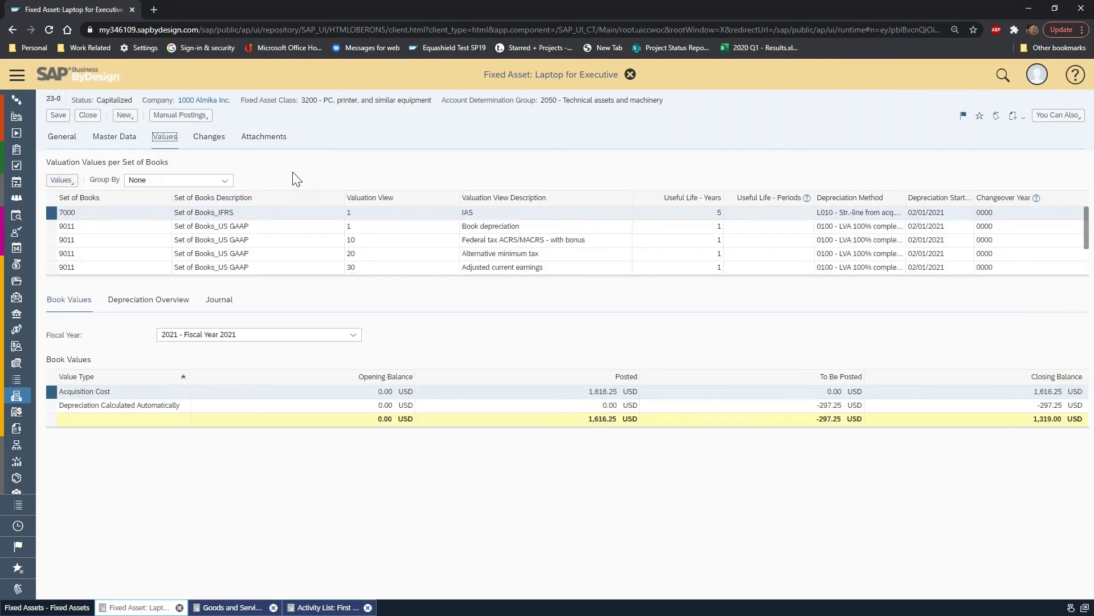
left_click(53, 225)
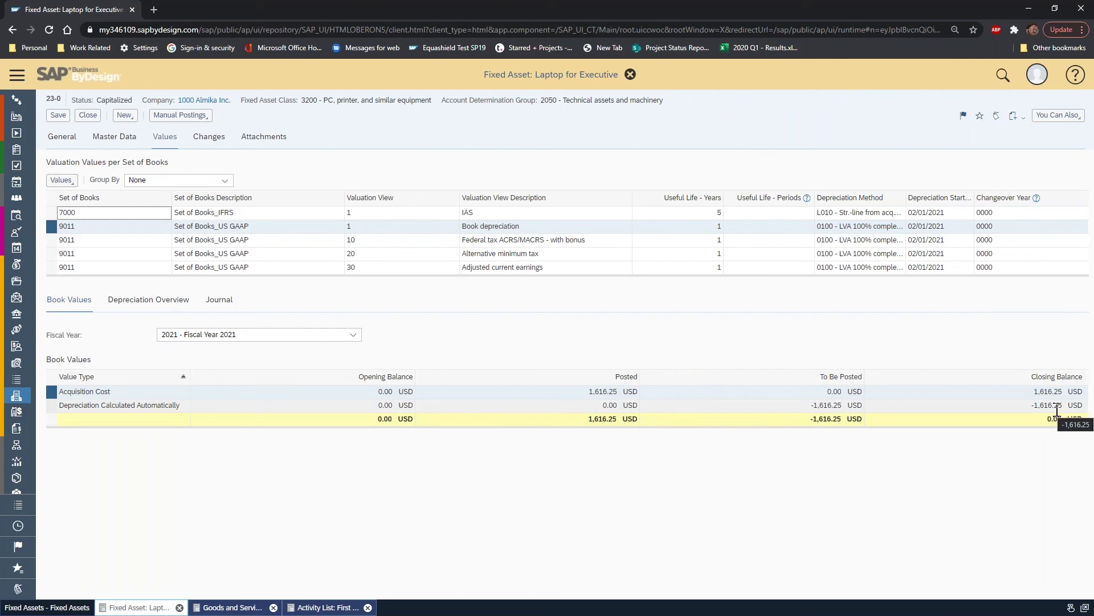
Step: Compare the Laptop for Executive's depreciation overview for US GAAP Book depreciation and the IFRS set of books, and close the asset
left_click(109, 301)
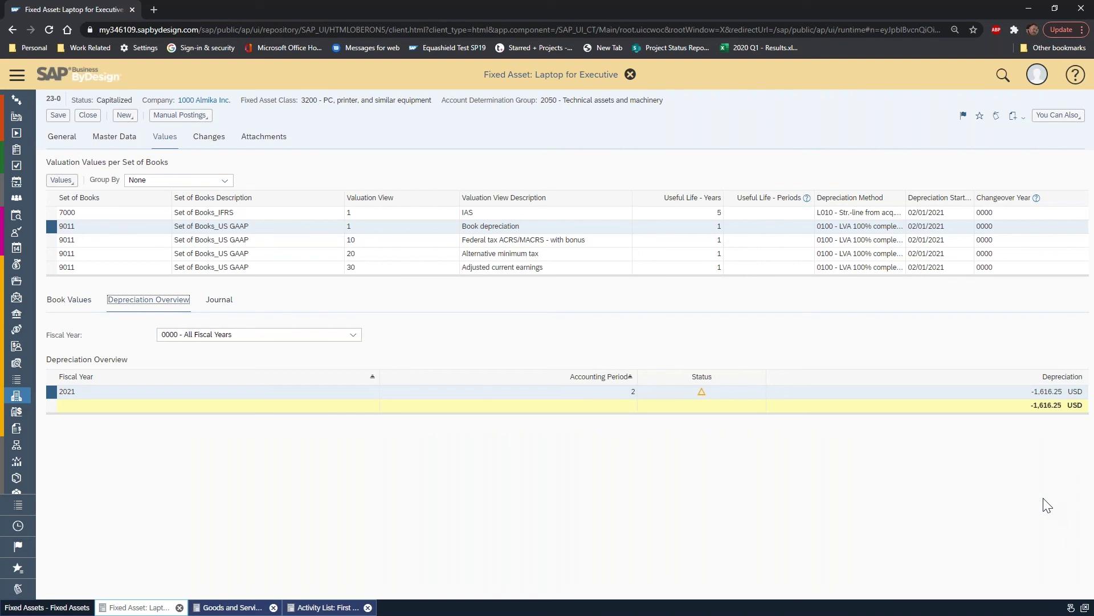
left_click(53, 217)
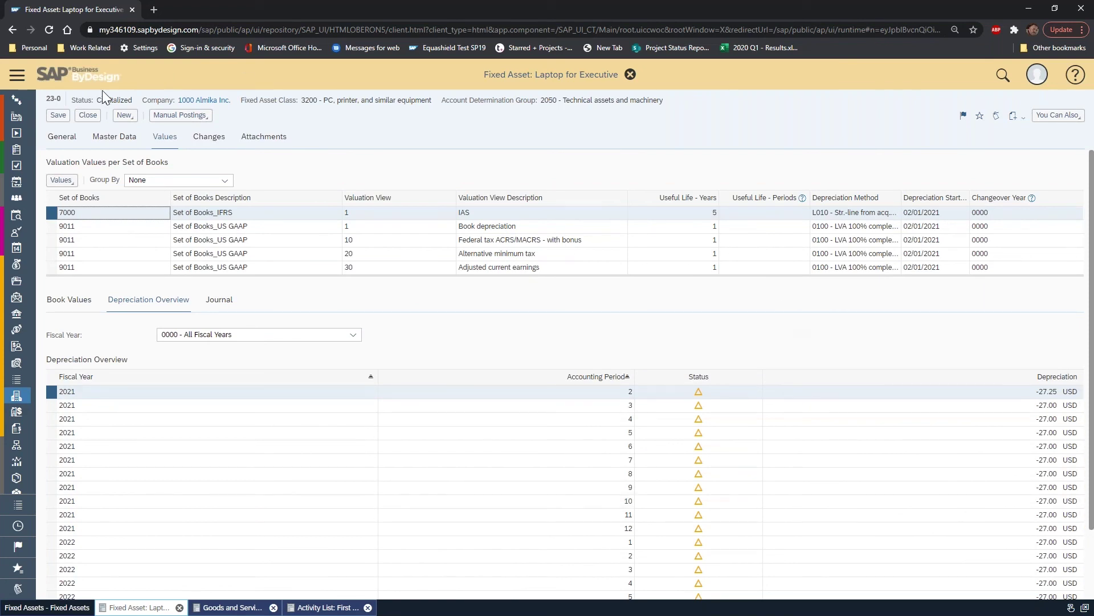
left_click(629, 74)
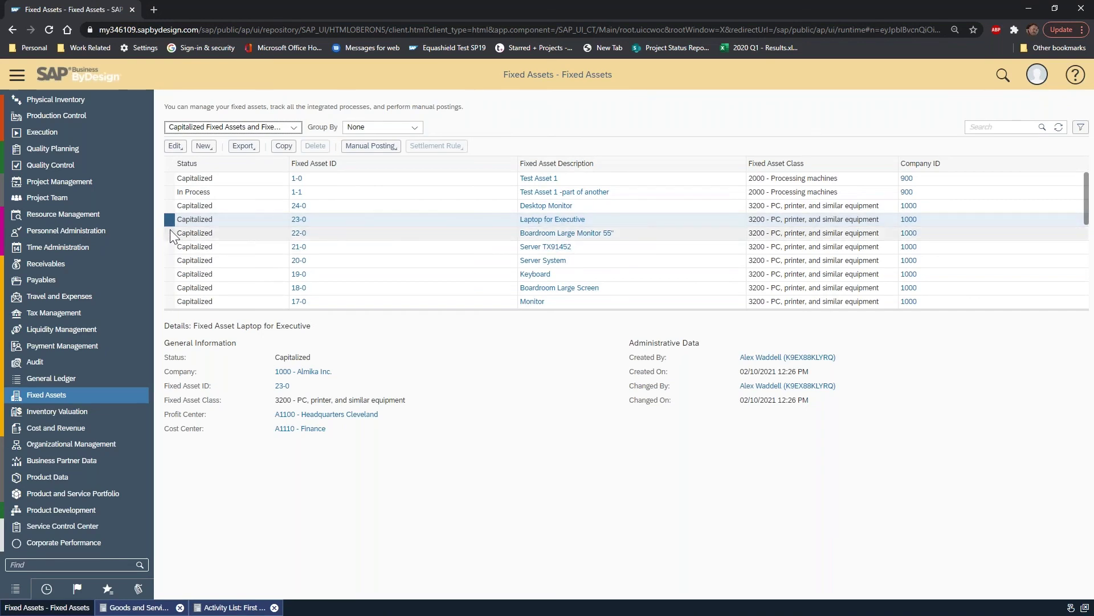
Step: Open the valuation values of the Boardroom Large Monitor 55" asset and view its book values for US GAAP Book depreciation
left_click(172, 234)
left_click(180, 149)
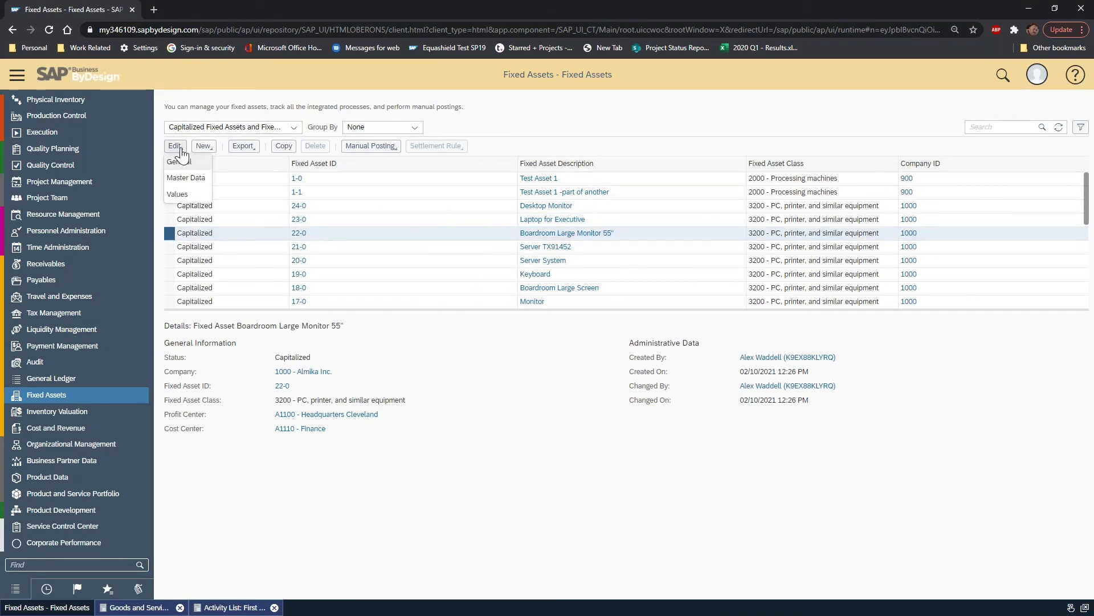
left_click(187, 193)
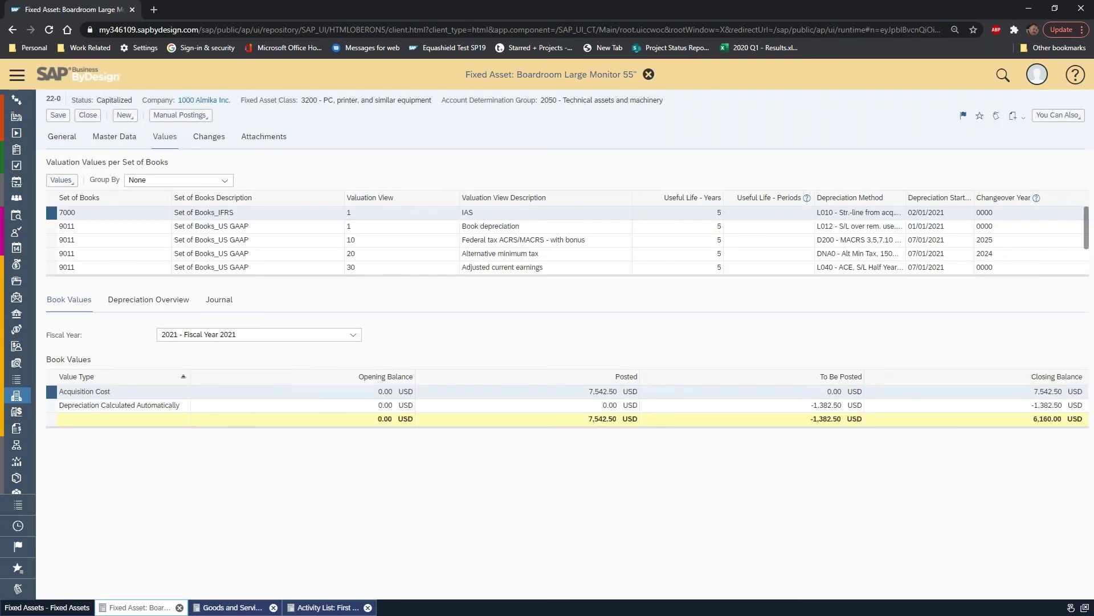
left_click(49, 225)
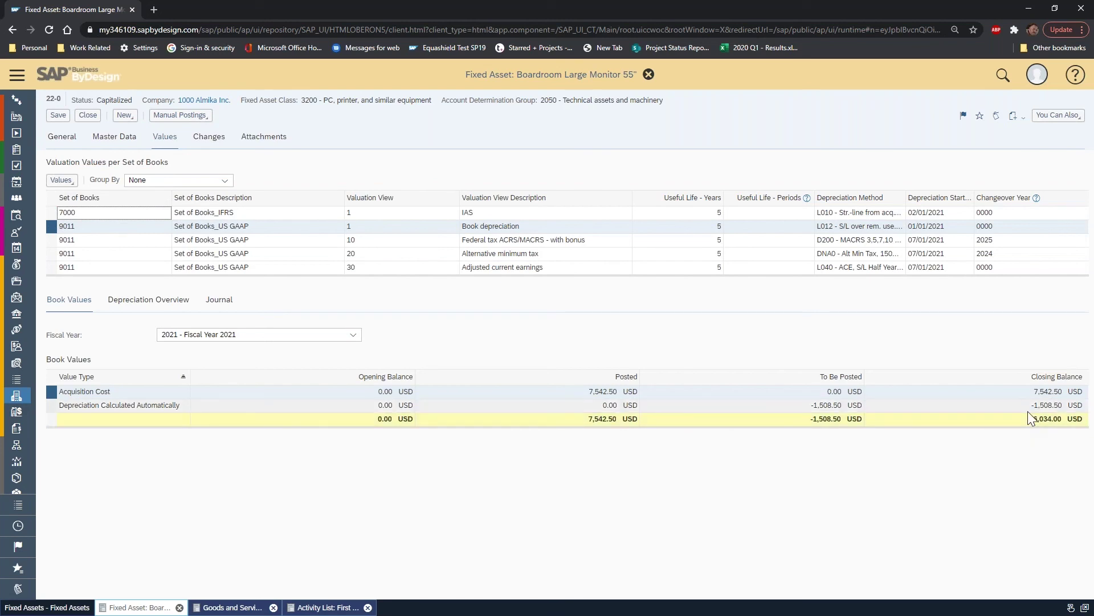
Step: Compare the Boardroom Large Monitor 55" depreciation overview between US GAAP Book depreciation and the IFRS set of books, and close the asset
left_click(174, 301)
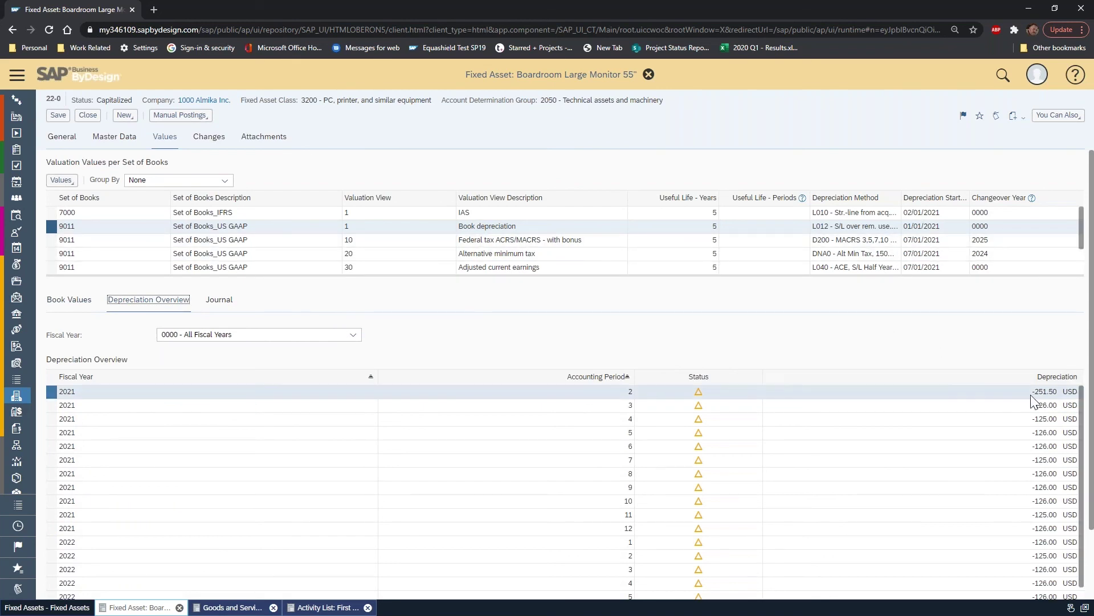
scroll(996, 519, "down", 2)
scroll(992, 515, "up", 3)
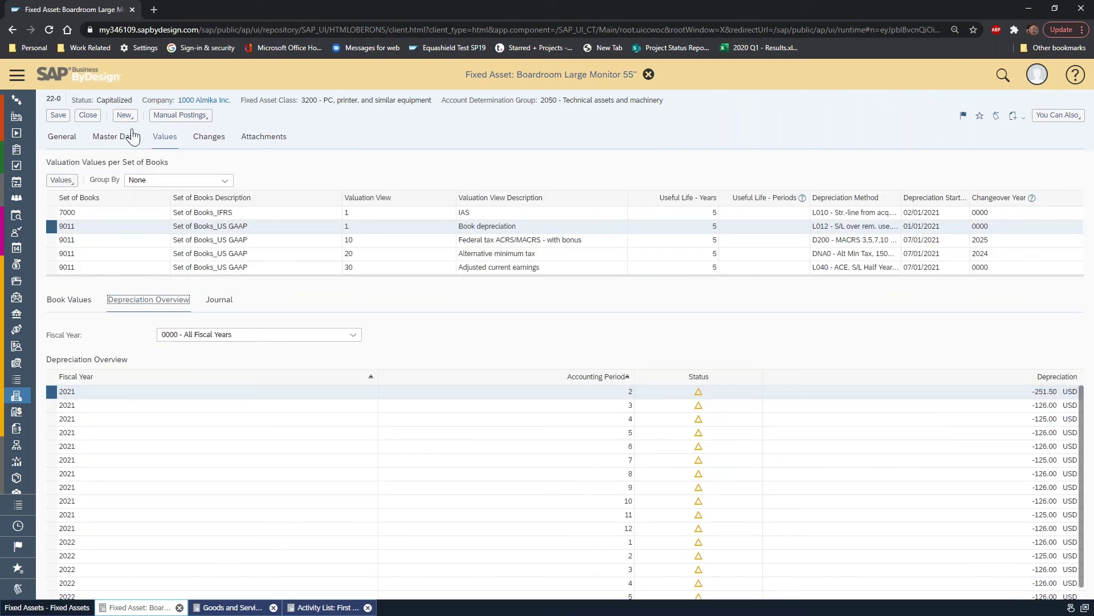
left_click(48, 211)
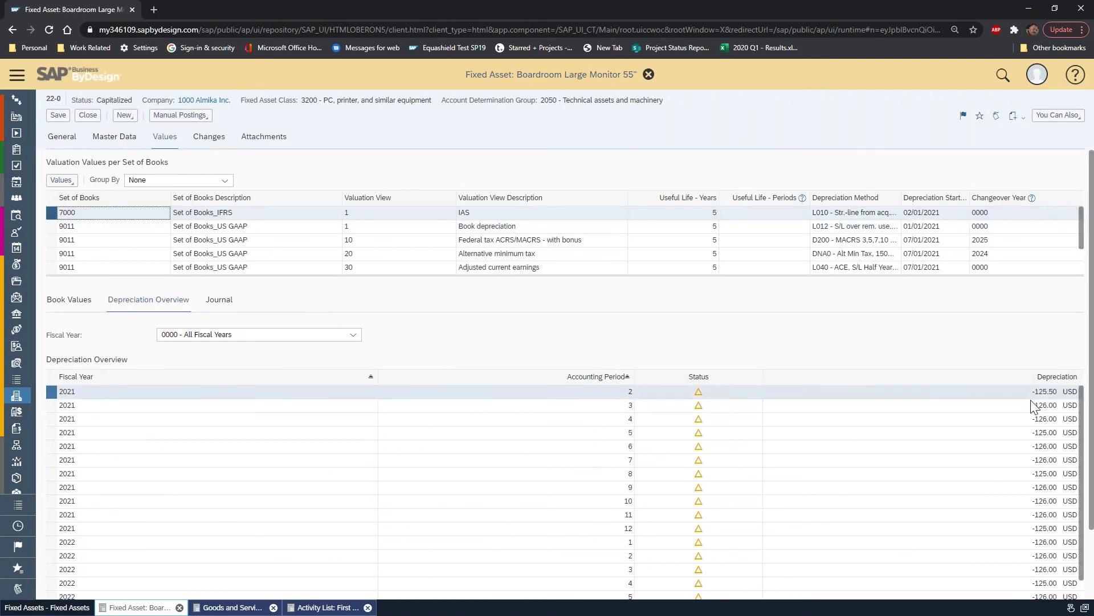
left_click(57, 226)
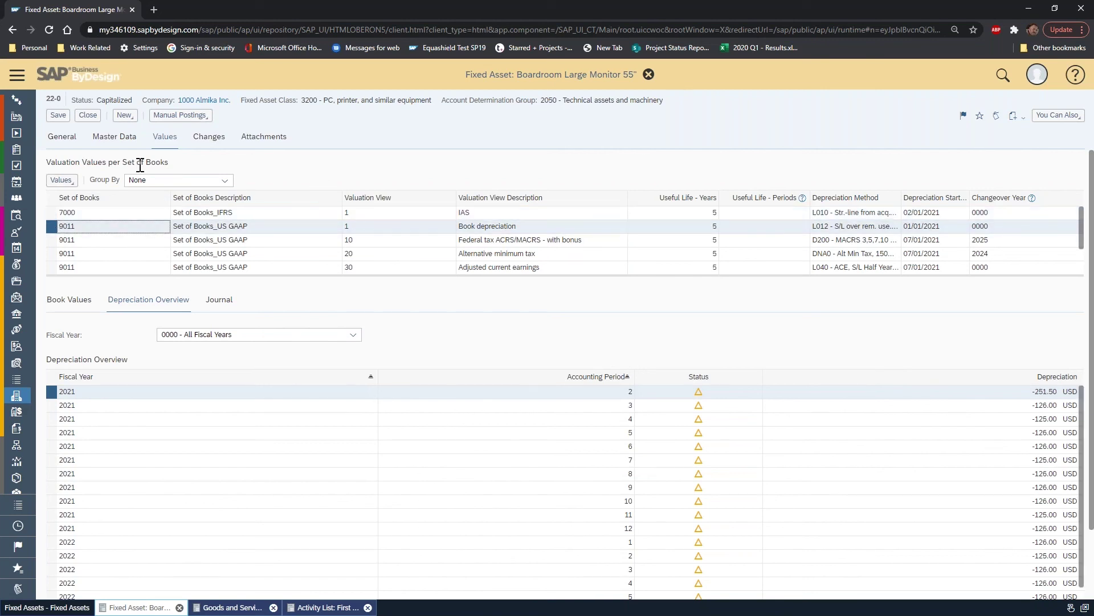
left_click(88, 115)
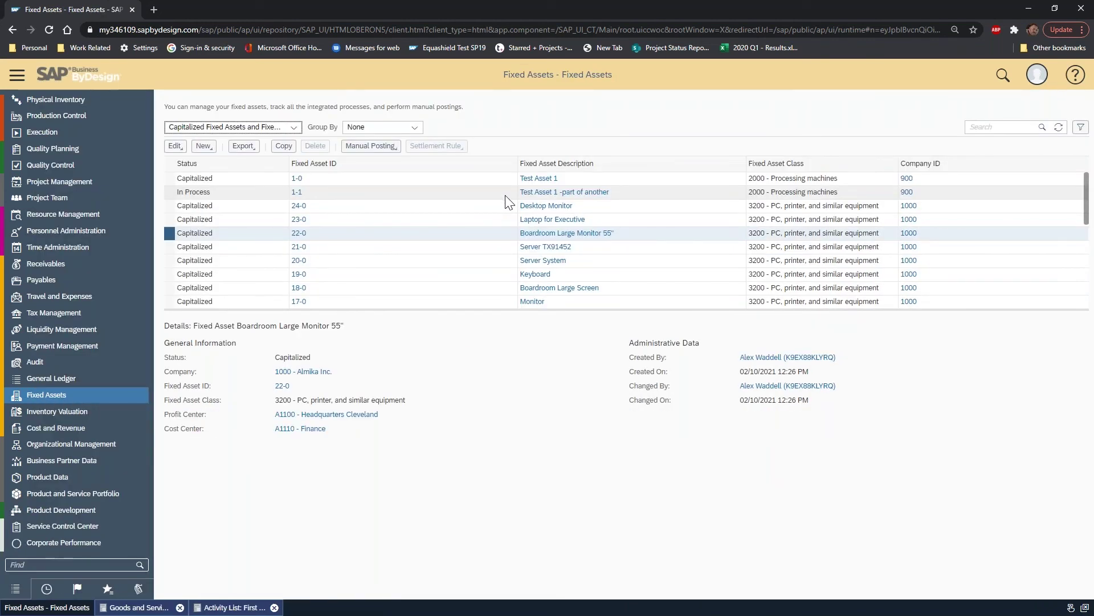